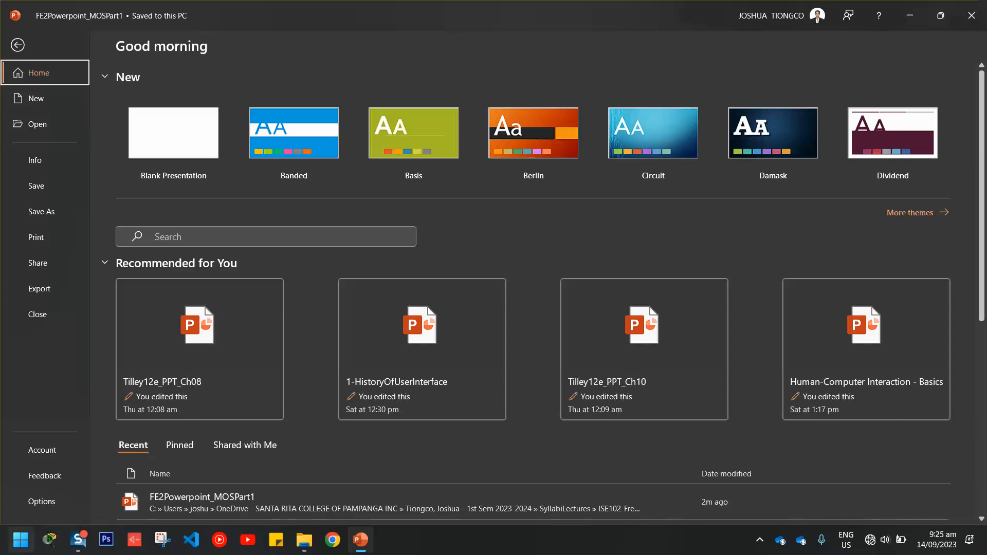
left_click(21, 539)
left_click(54, 176)
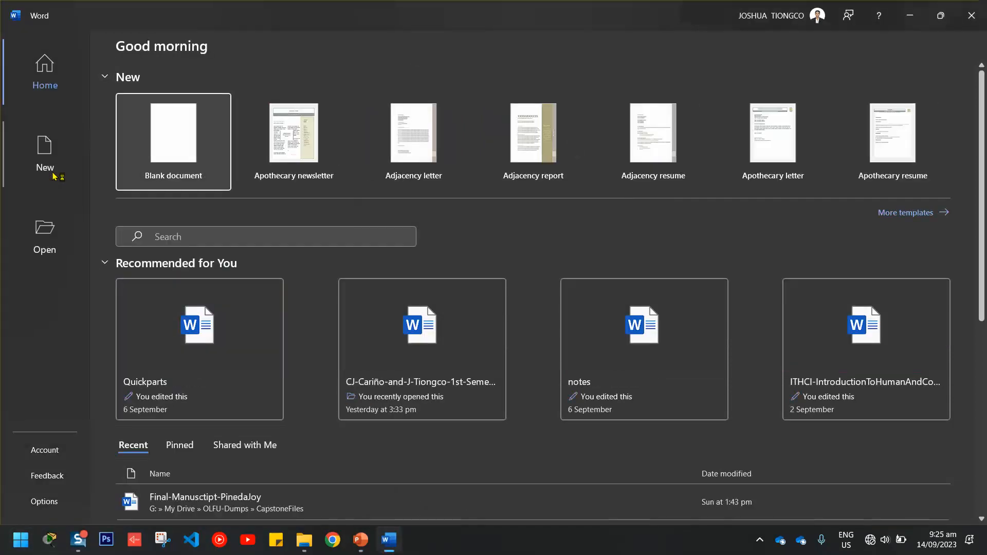
left_click(158, 129)
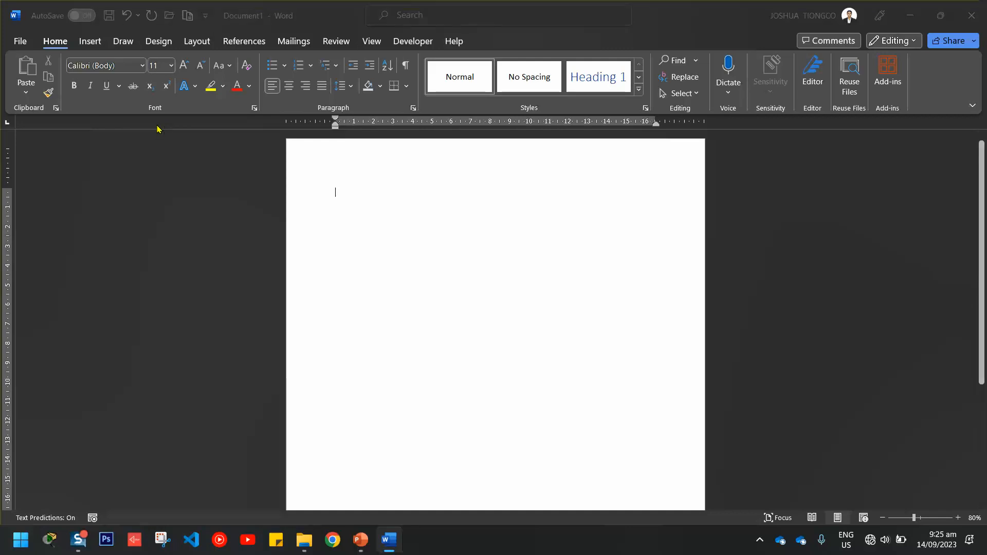
key("ctrl+s")
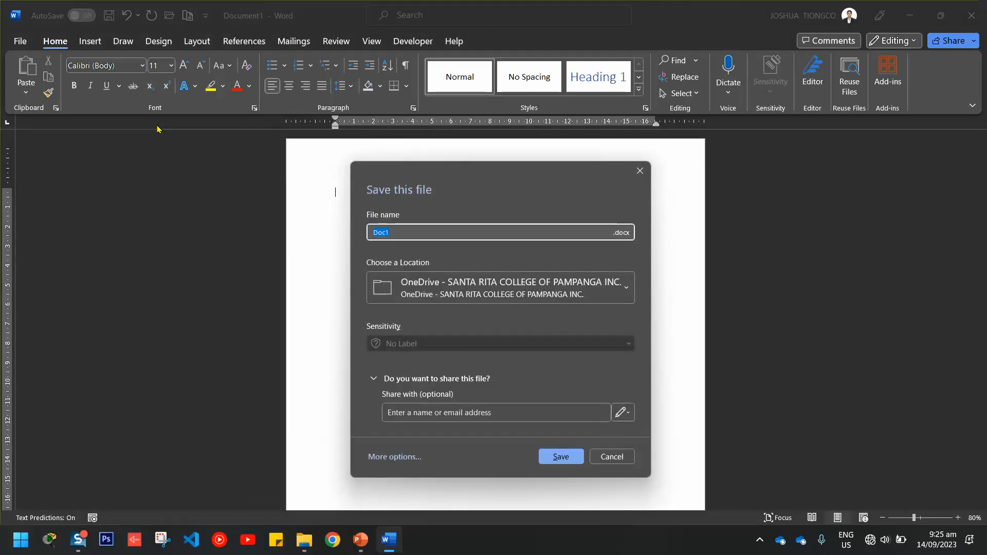
left_click(401, 458)
left_click(359, 126)
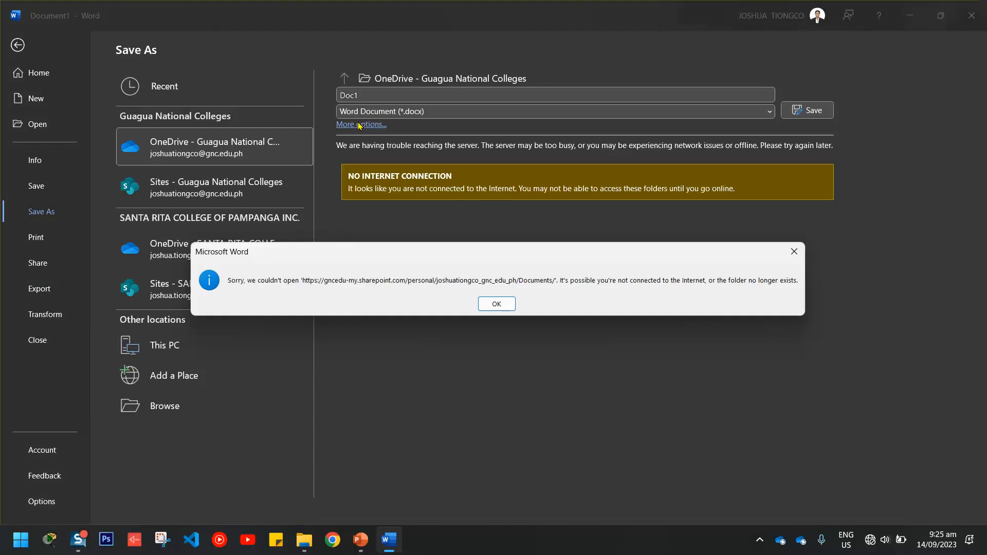
left_click(496, 304)
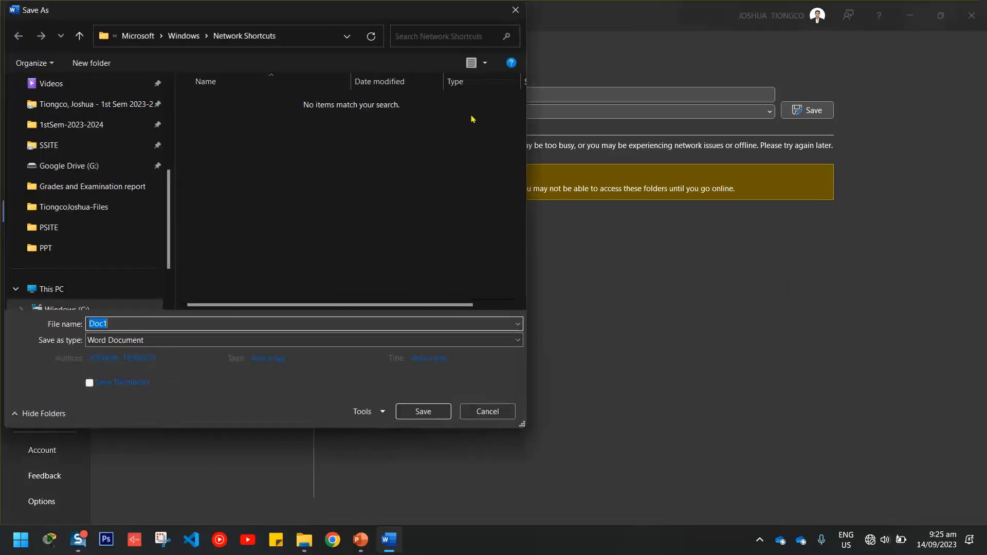
left_click(171, 325)
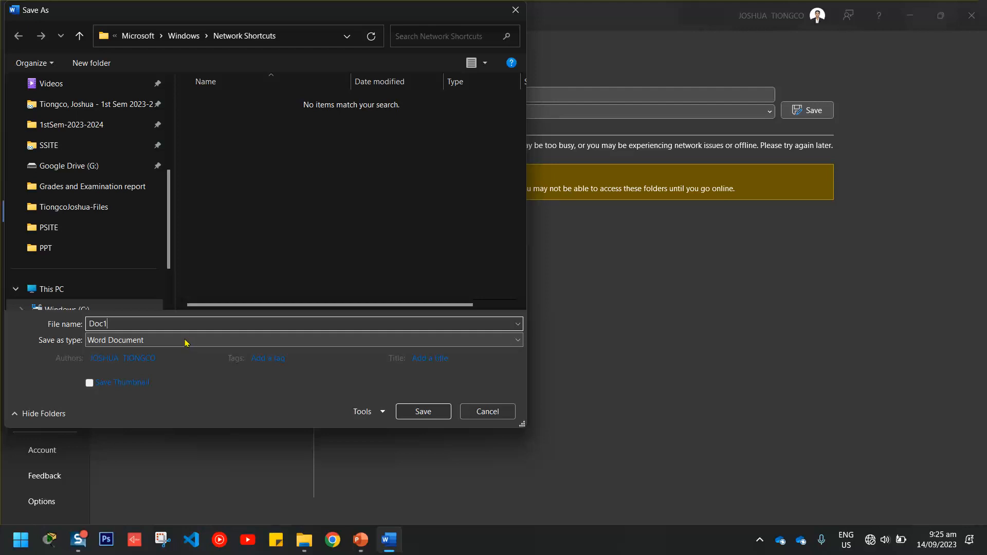
left_click(185, 343)
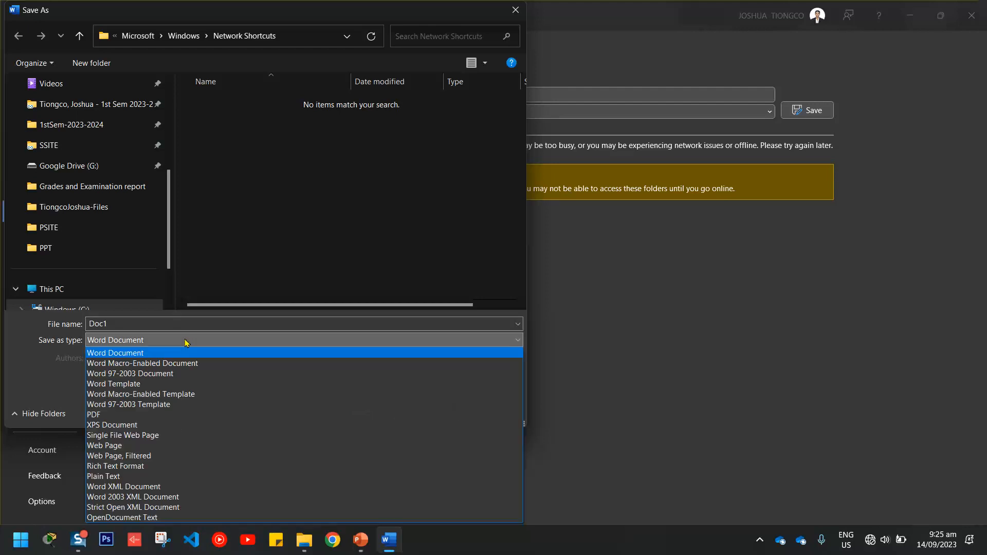
left_click(186, 341)
left_click(162, 321)
left_click(162, 321)
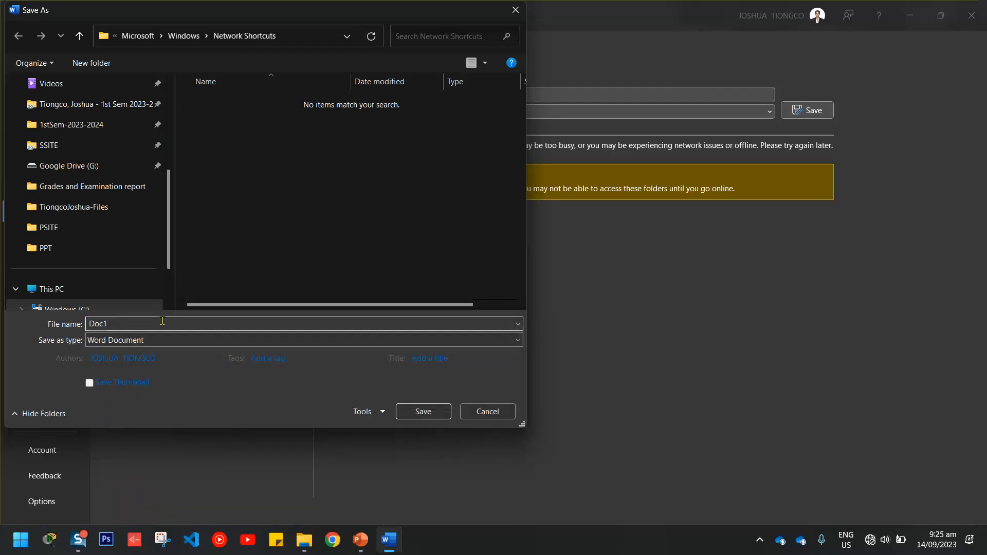
type(".DOCX")
left_click(515, 10)
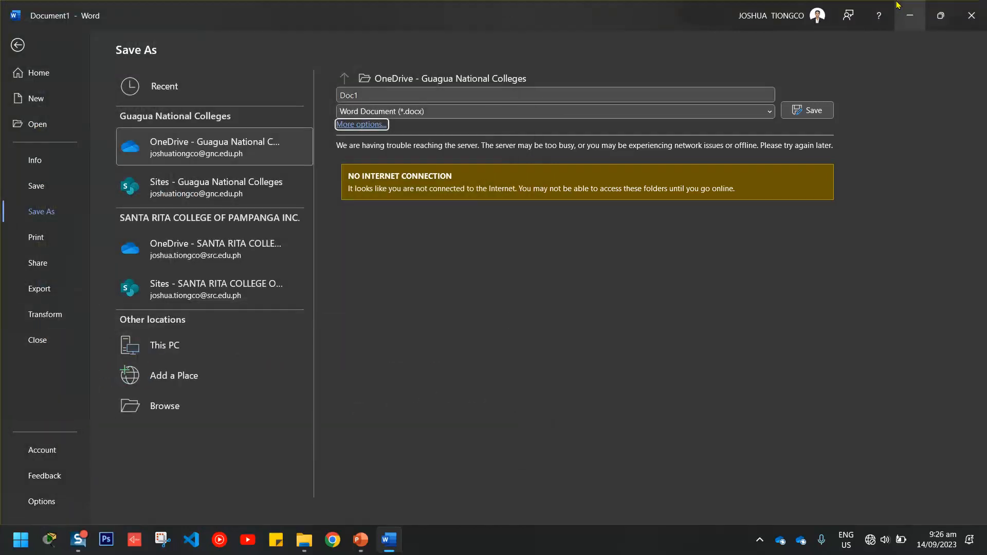
left_click(971, 15)
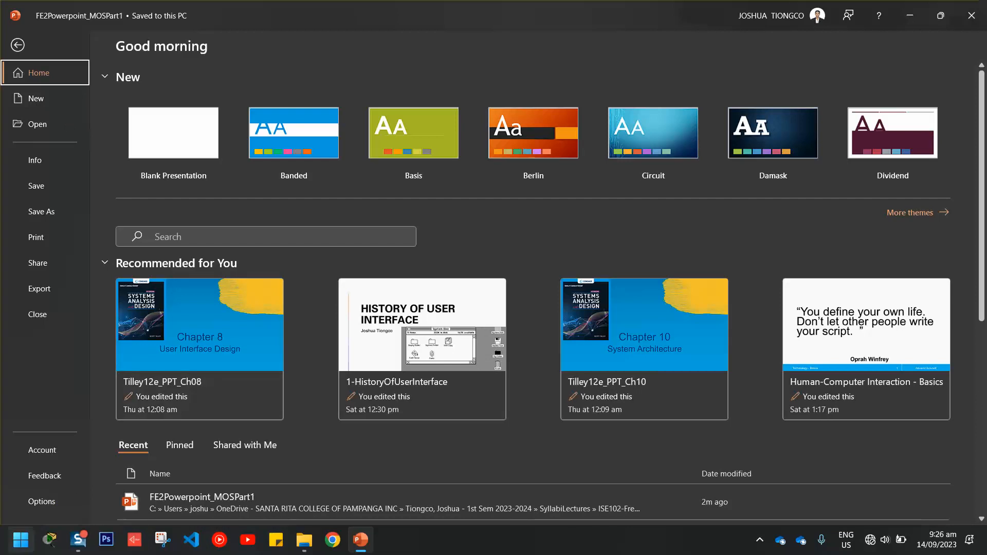
Start Windows Magnifier at 200% zoom and leave the file screen for the slide editor.
left_click(20, 539)
type("mag")
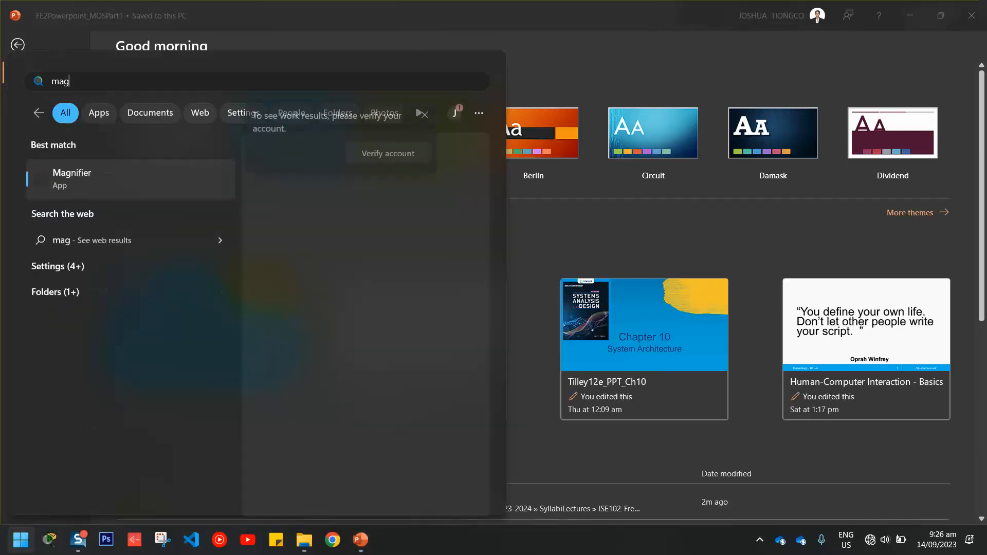
left_click(136, 186)
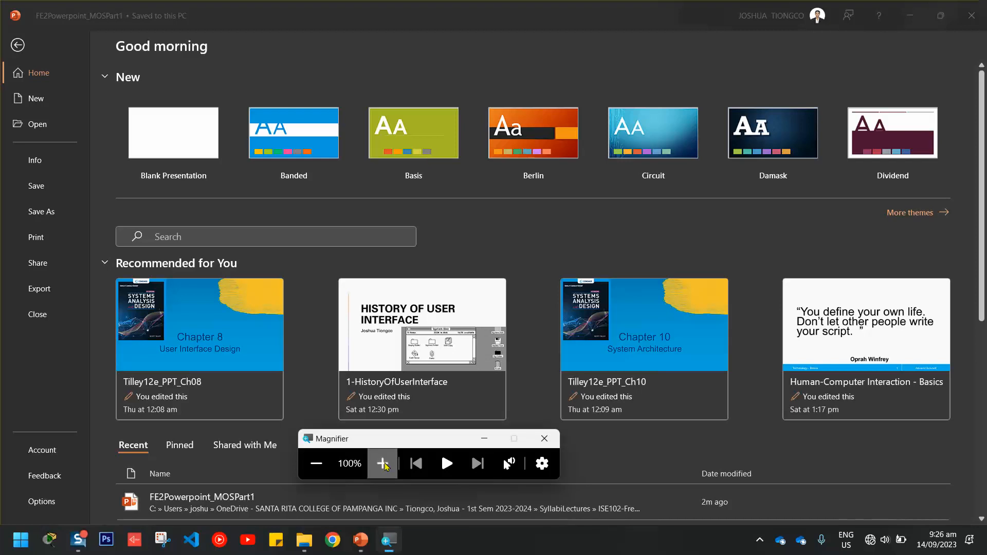
left_click(382, 464)
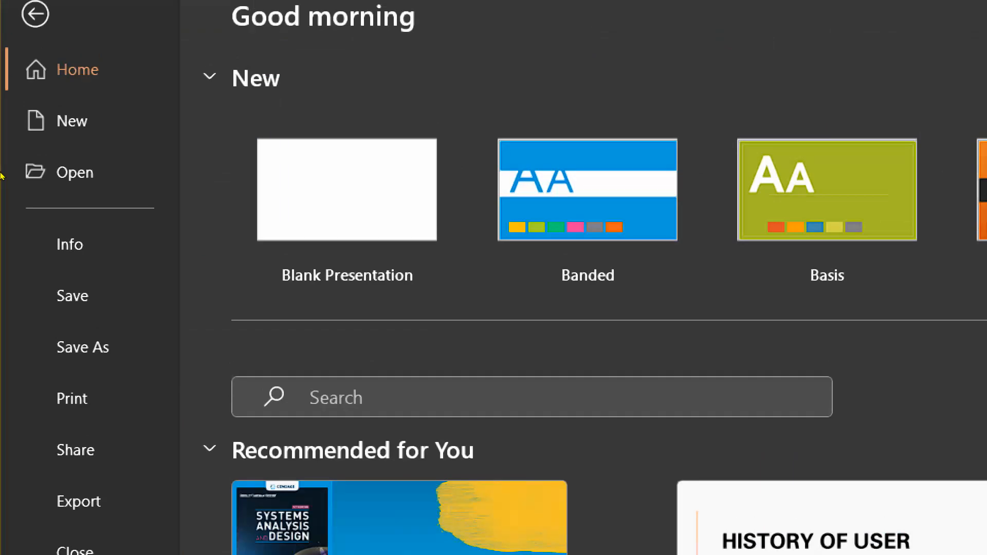
key("Tab")
key("Tab")
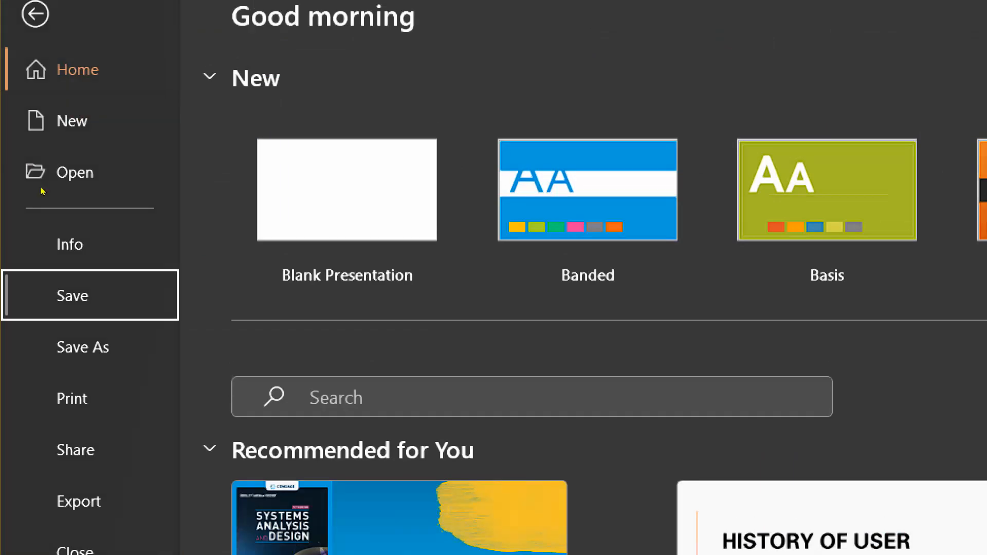
key("Return")
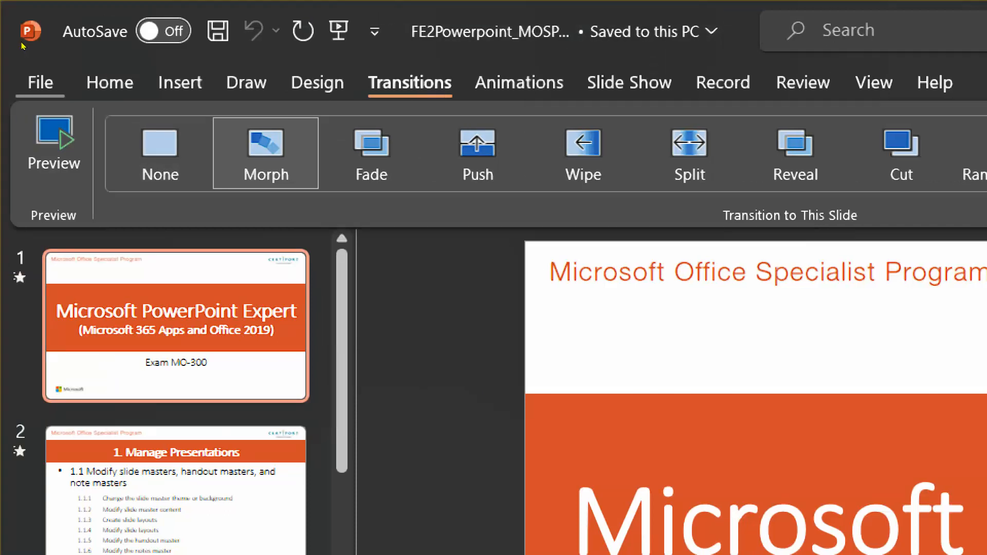
Open the full Save As dialog for FE2Powerpoint_MOSPart1 from the File screen.
left_click(40, 84)
left_click(89, 430)
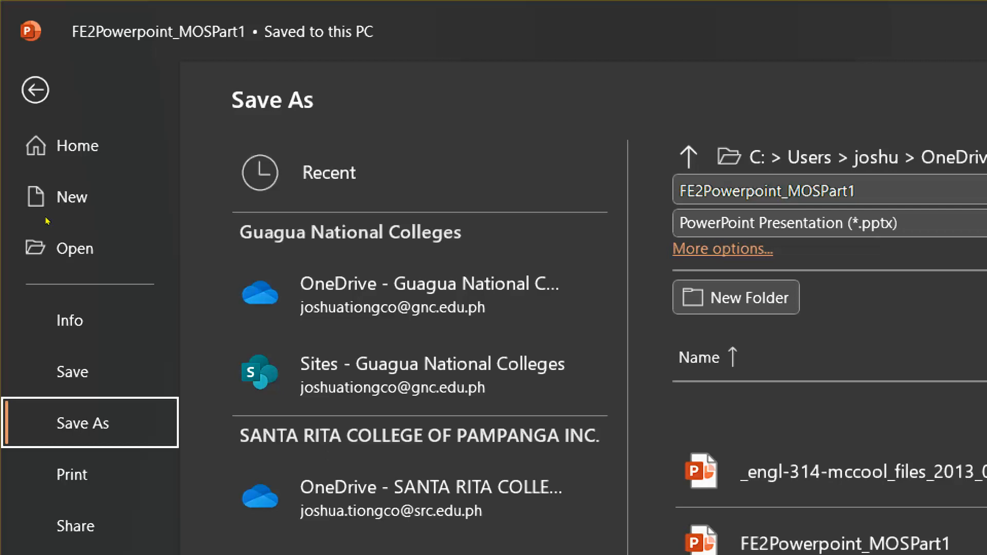
left_click(719, 249)
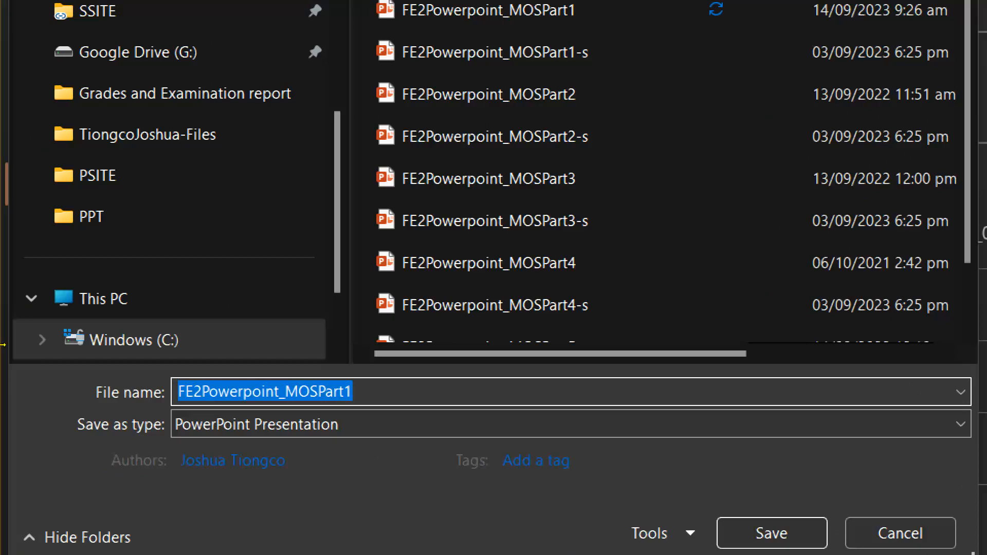
Review the Save as type formats and keep PowerPoint Presentation as the file type.
left_click(320, 423)
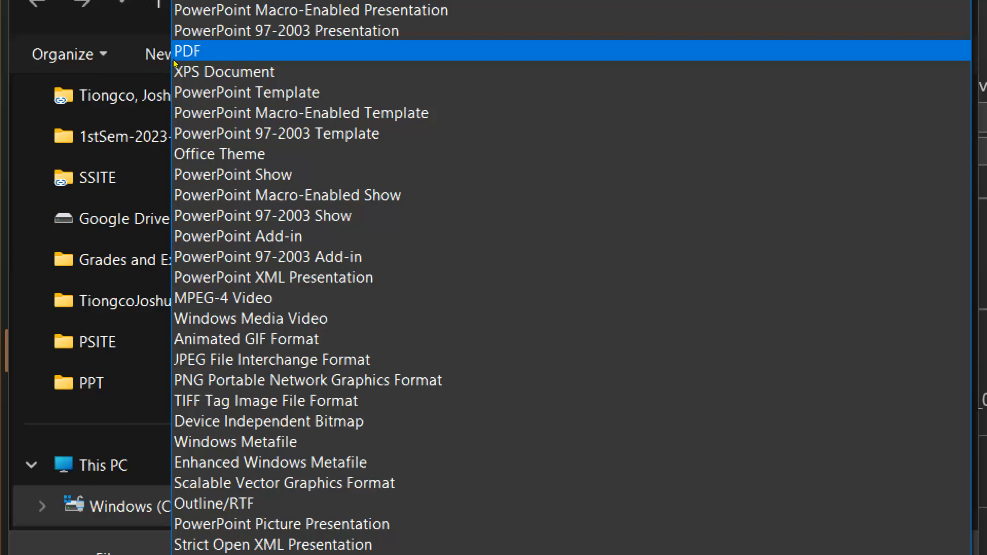
key("Up")
key("Up")
key("Up")
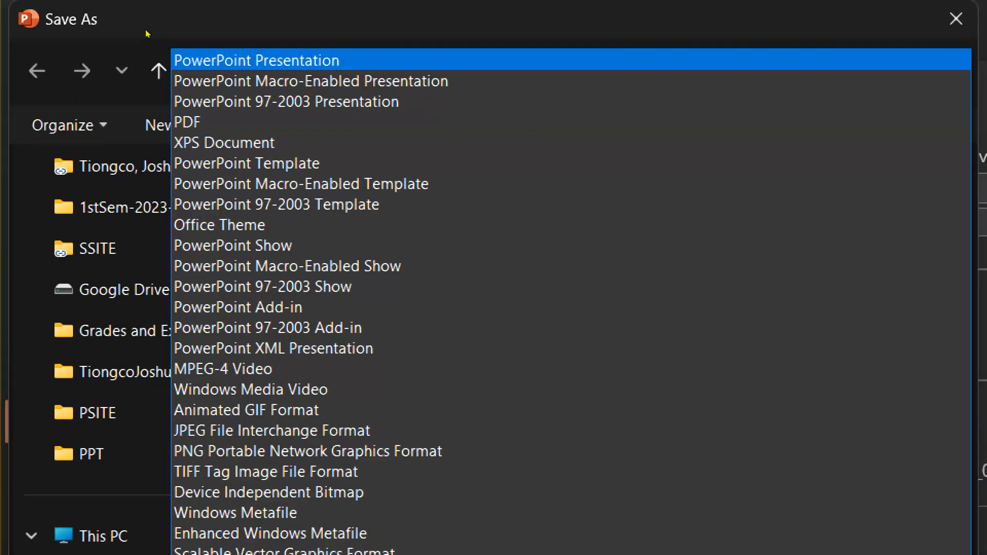
key("Return")
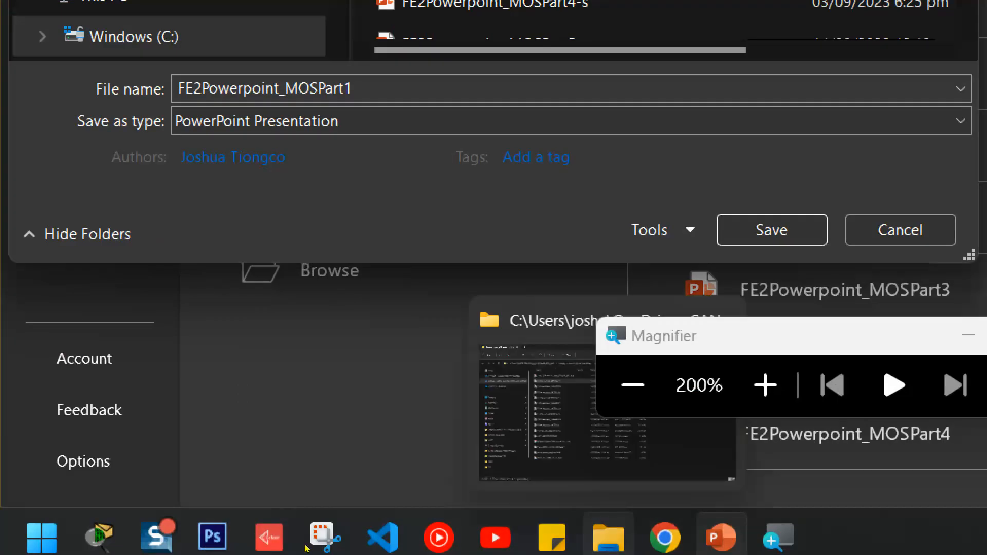
left_click(611, 540)
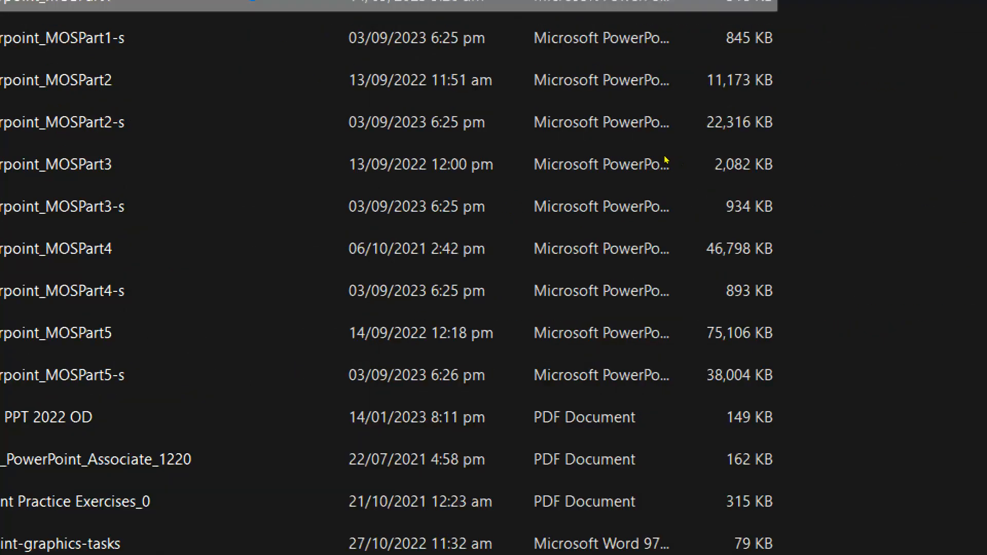
Check the Properties of FE2Powerpoint_MOSPart1 (a 317 KB .pptx), then minimize File Explorer.
right_click(280, 145)
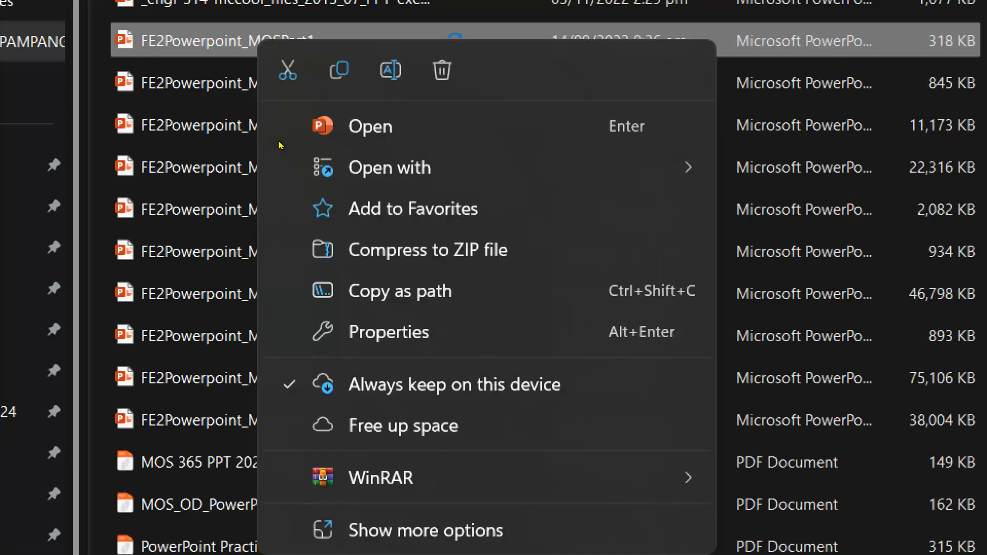
left_click(406, 437)
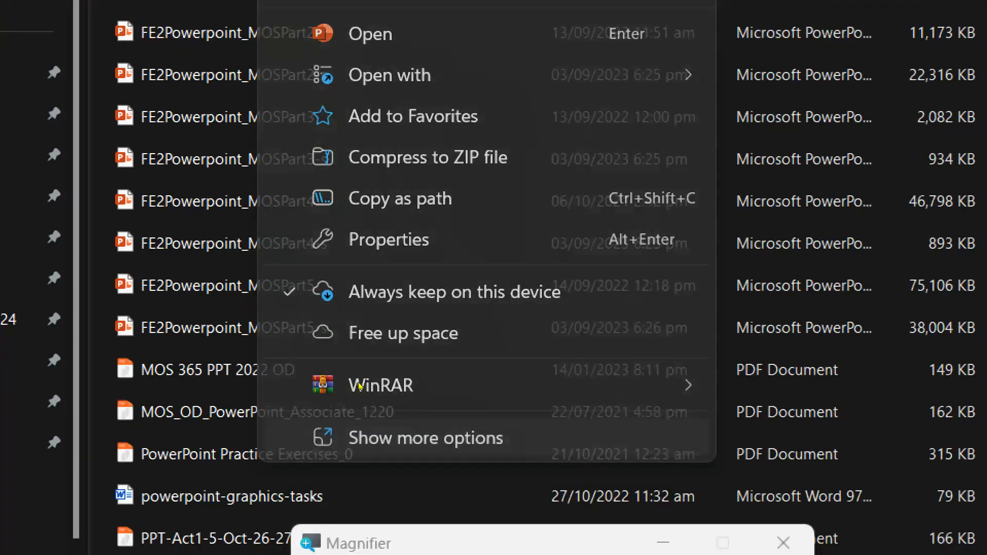
key("Return")
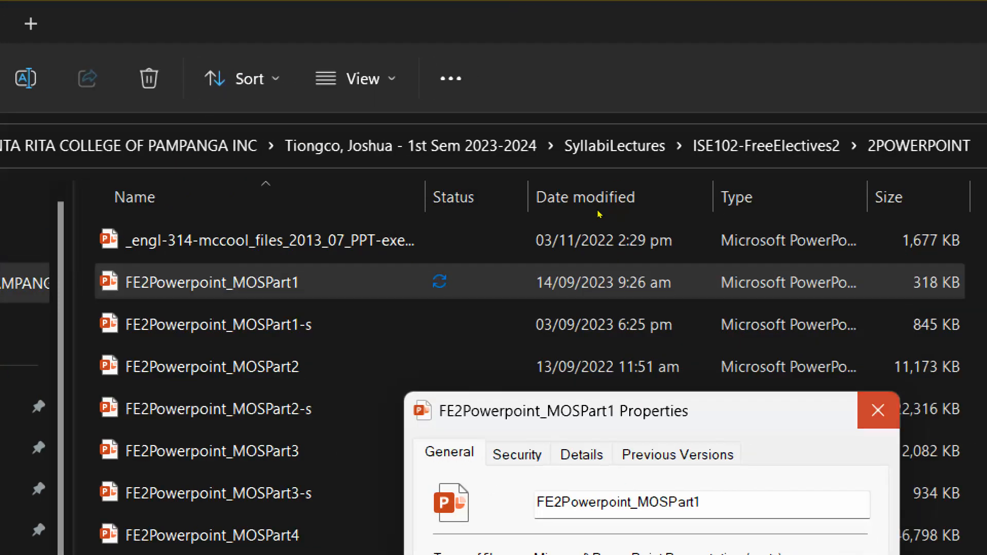
left_click(598, 211)
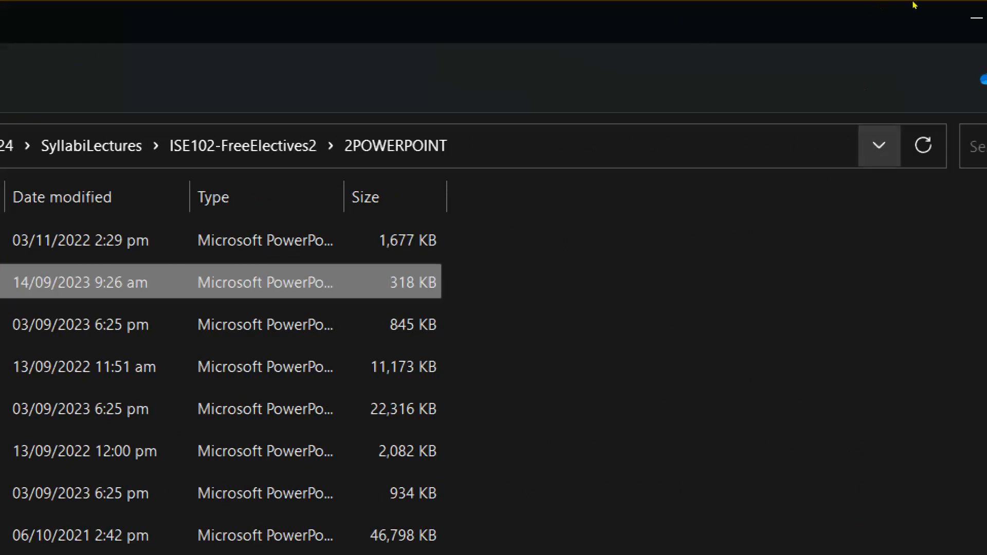
left_click(834, 18)
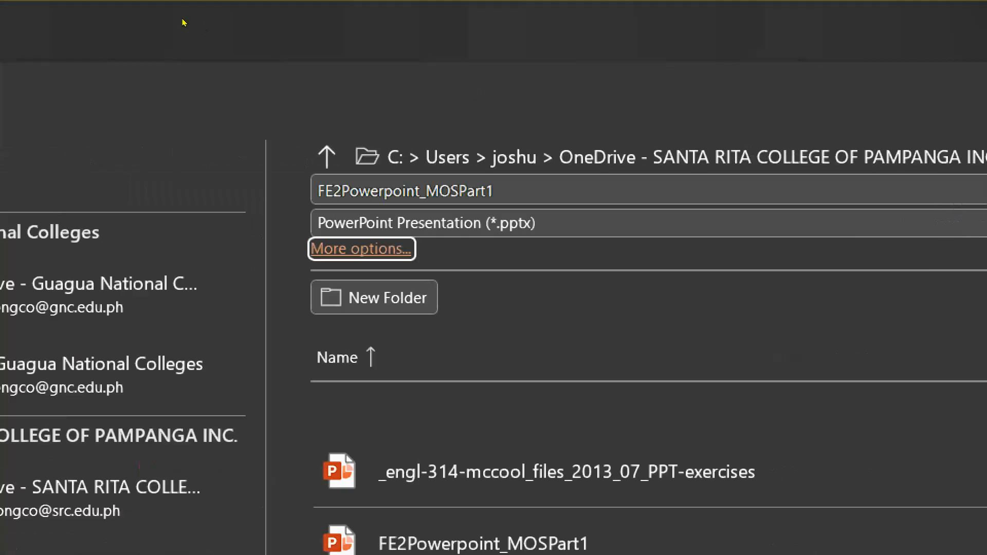
Return to slide editing and list the Office Theme layouts under New Slide on Home.
left_click(33, 88)
left_click(109, 83)
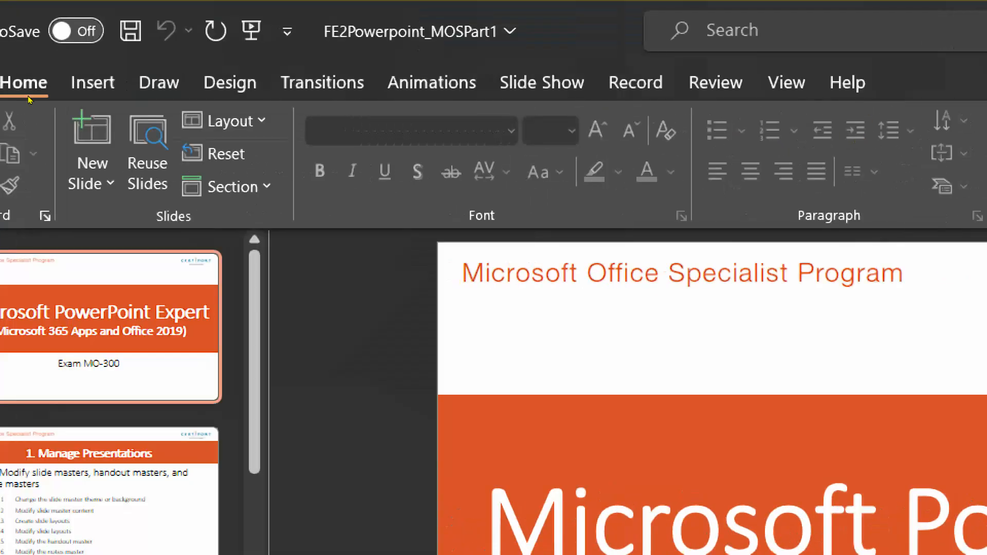
left_click(176, 189)
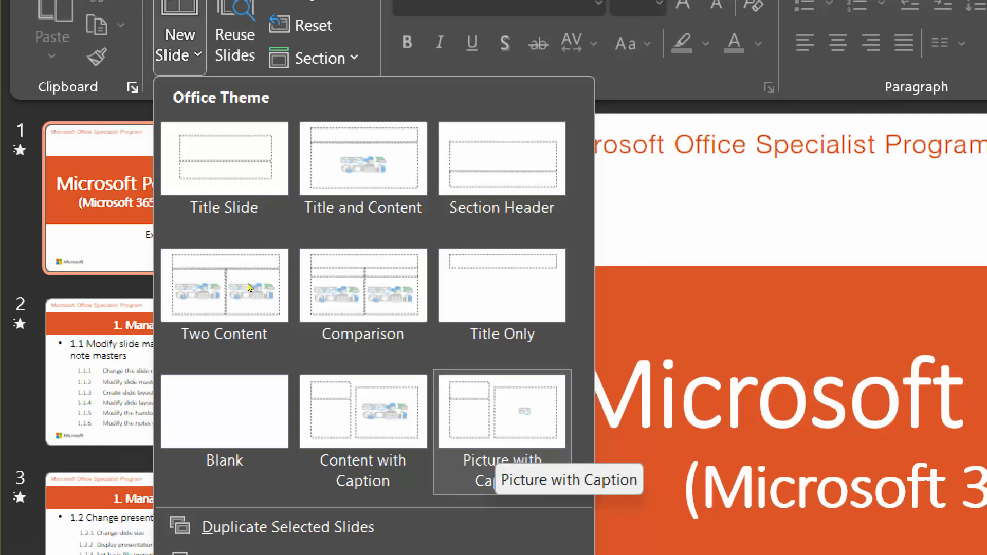
Insert a Picture with Caption slide titled 'ahjadhkjasdkajs' with caption text 'asdjaskjdaskjdj'.
left_click(497, 432)
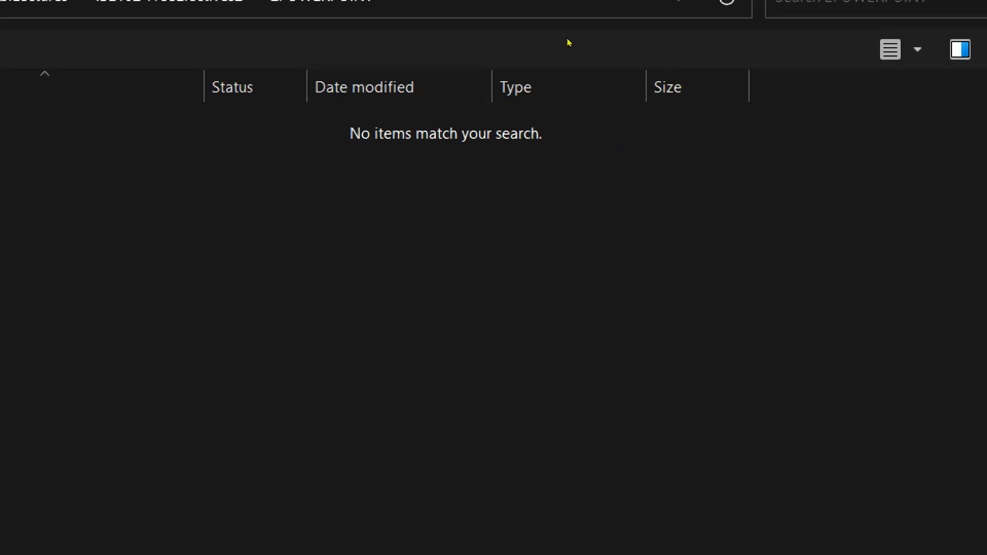
left_click(857, 18)
left_click(194, 363)
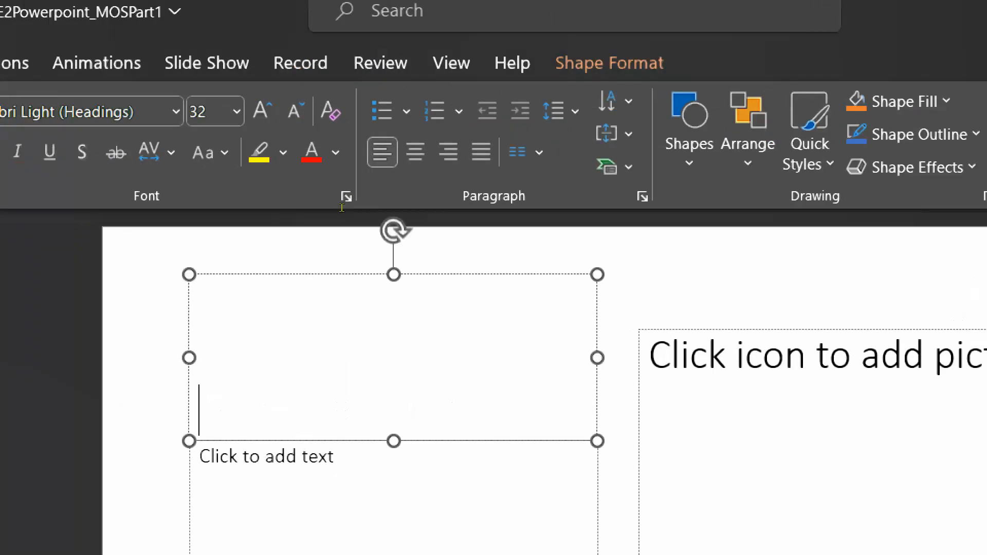
type("ahjadhkjasdkajs")
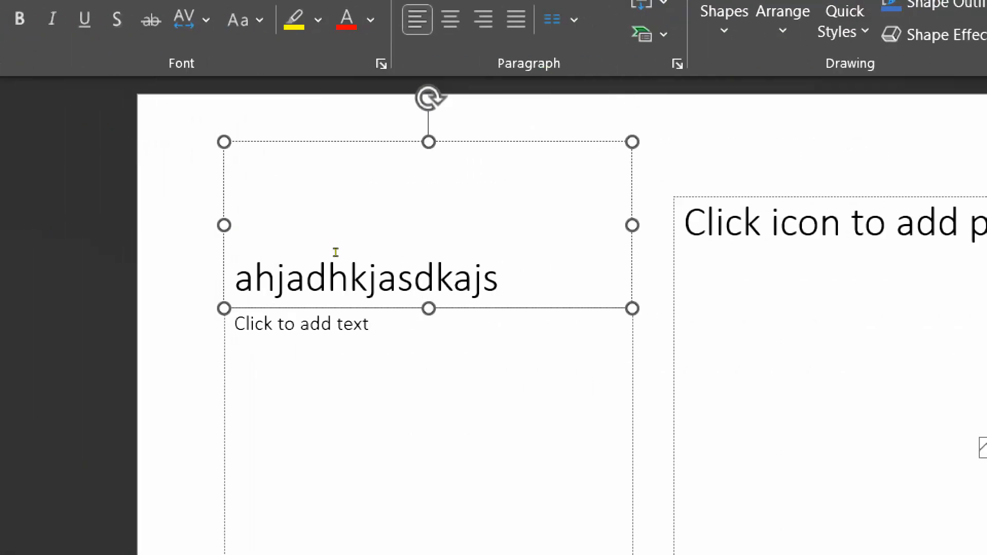
left_click(412, 324)
type("asdjaskjdaskjdj")
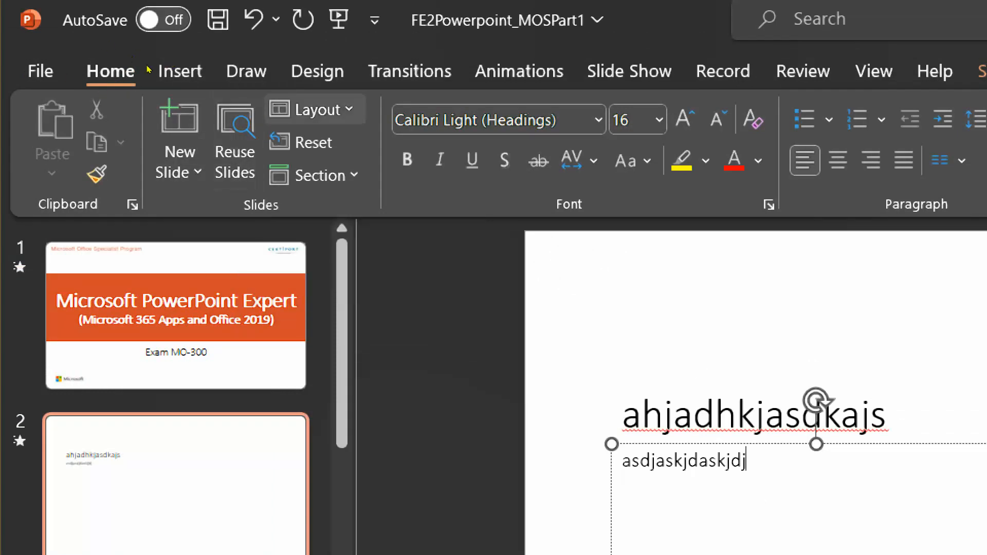
Add a new section from the Section menu, bringing up the Rename Section prompt.
left_click(313, 110)
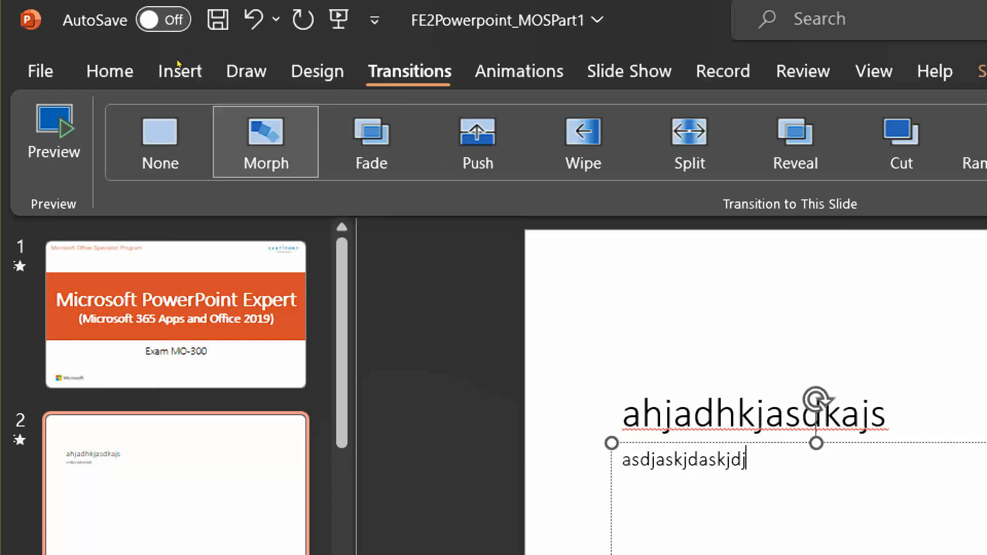
left_click(135, 71)
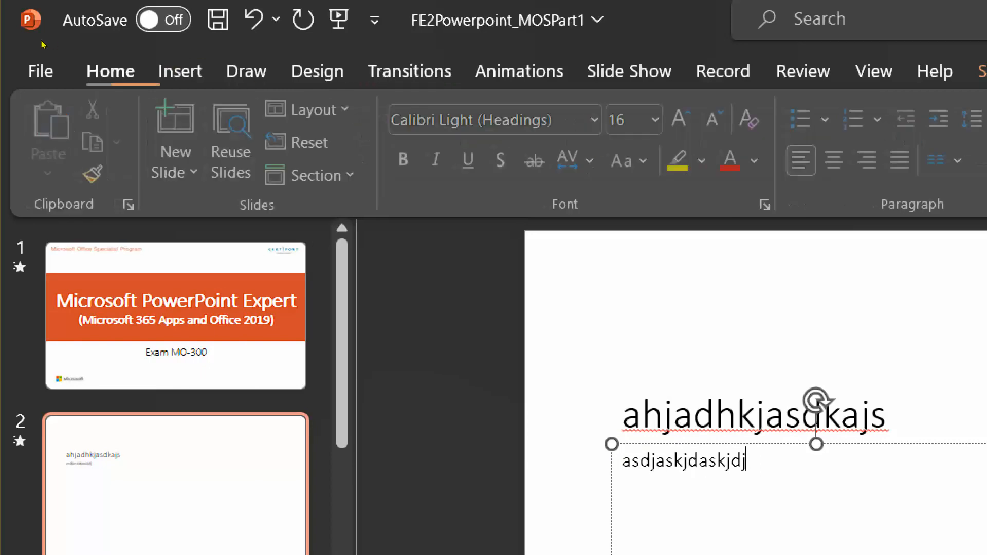
left_click(319, 175)
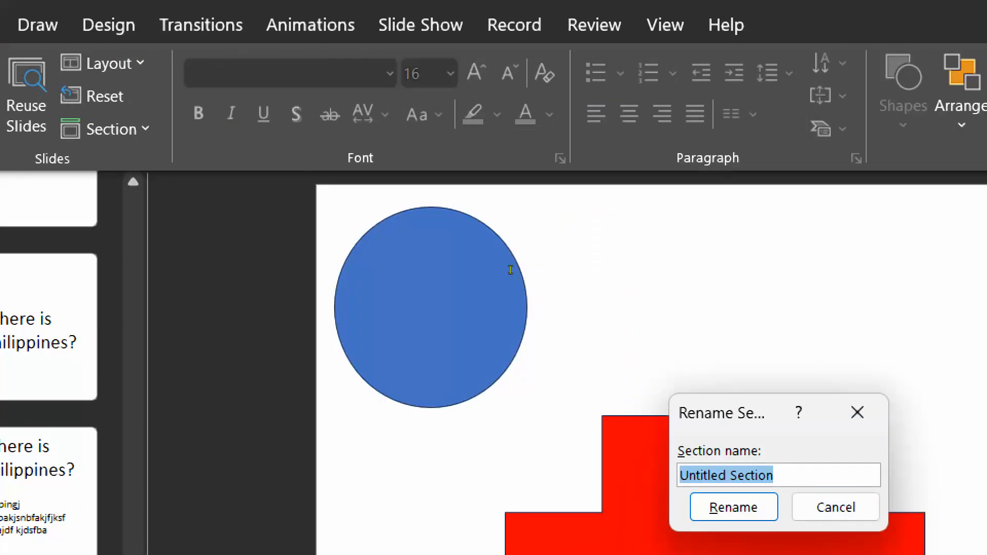
Name the new section 'Introduction', fixing the mistyped letters before confirming.
type("Introdeuction")
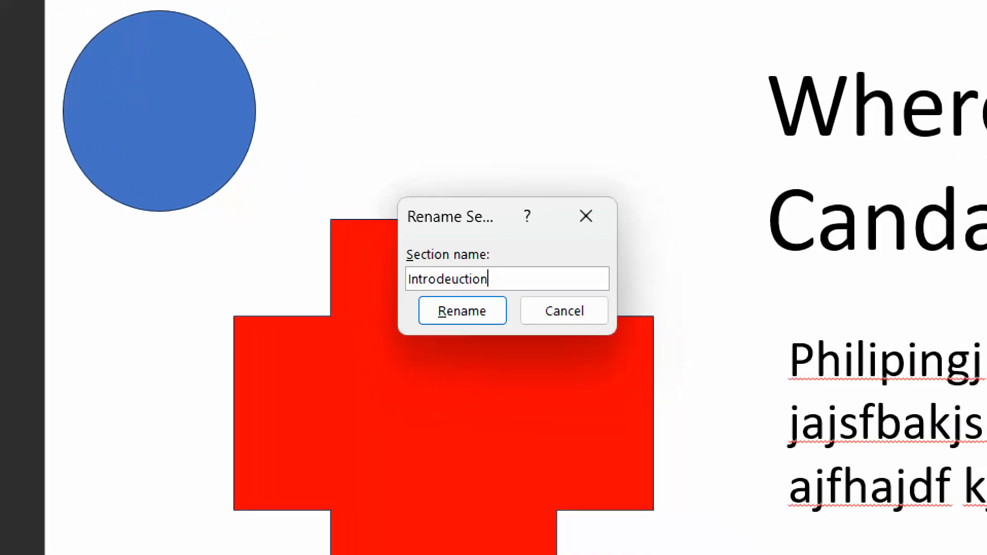
key("BackSpace")
key("BackSpace")
key("BackSpace")
key("BackSpace")
key("BackSpace")
key("BackSpace")
key("BackSpace")
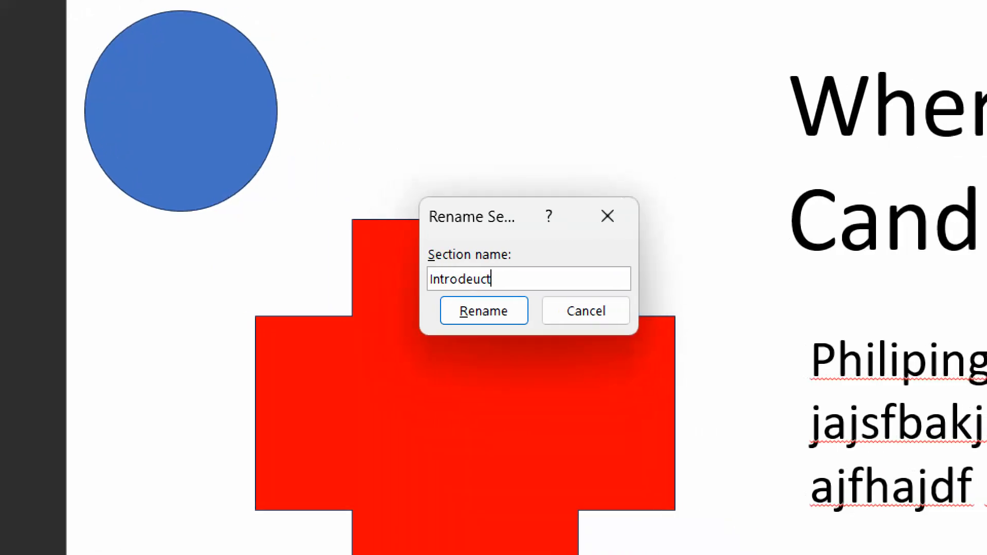
type("uction")
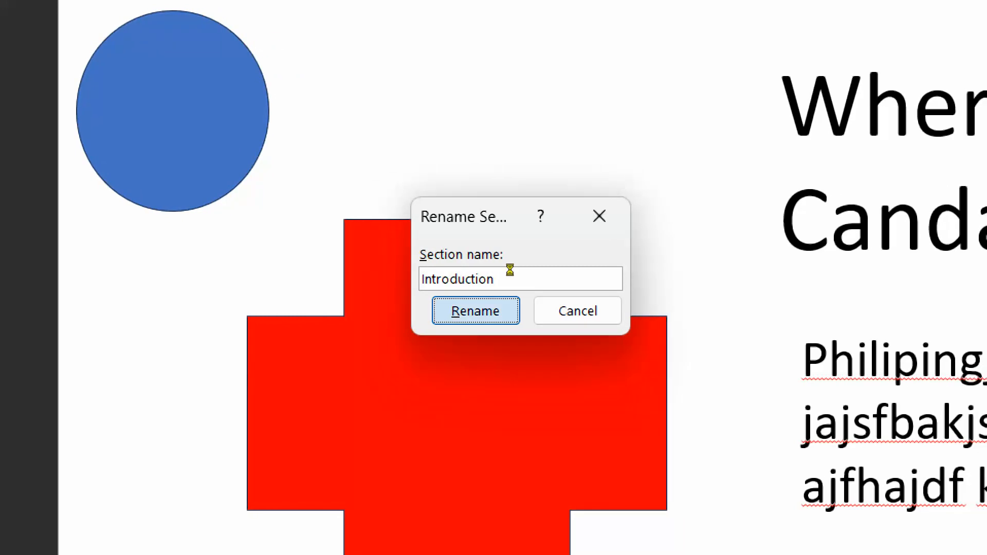
key("Return")
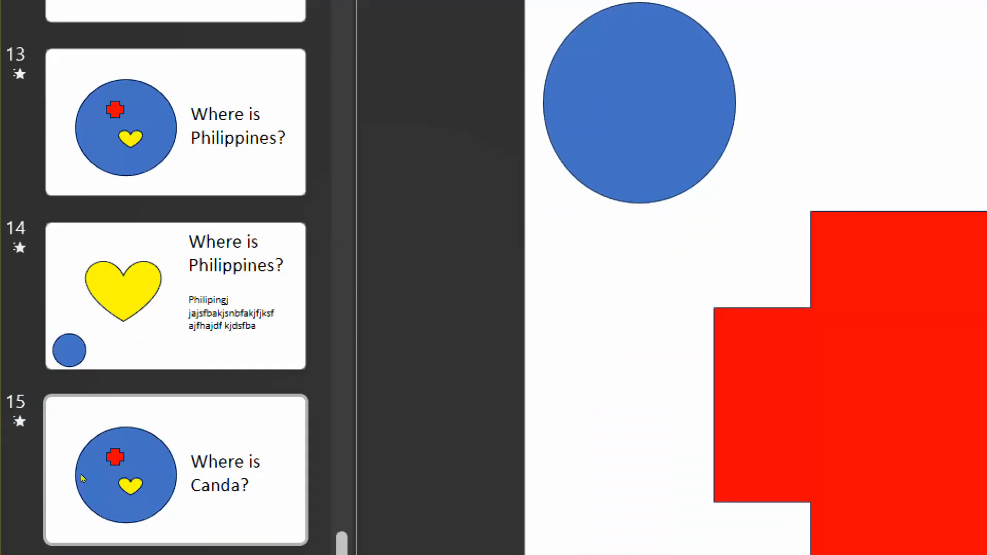
scroll(86, 162, "up", 10)
scroll(86, 163, "up", 3)
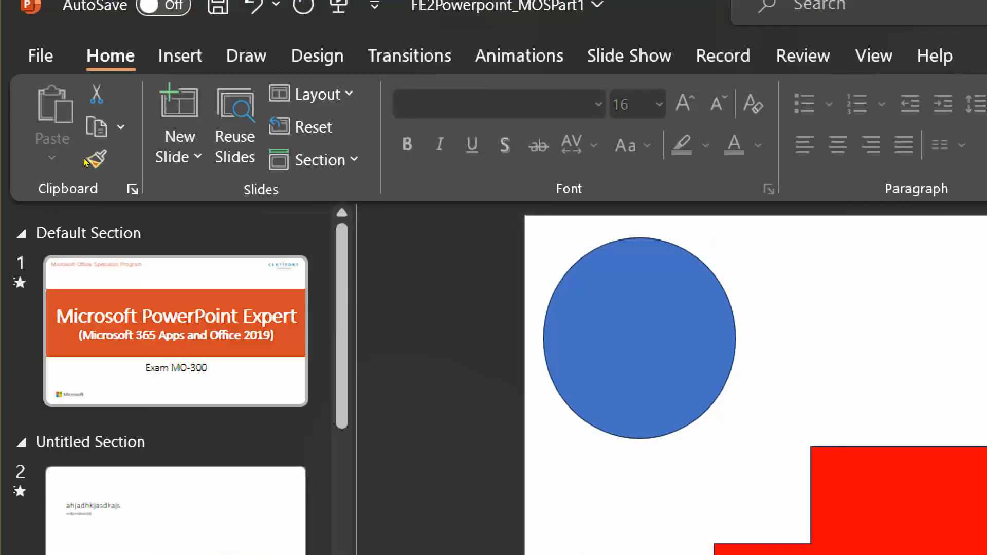
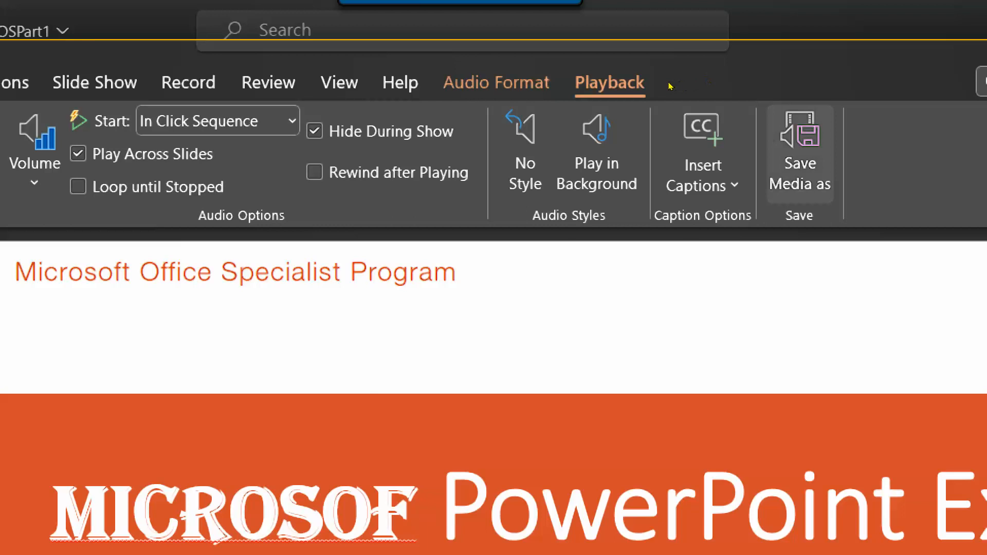
Set the title slide's audio to play in the background across slides, then show the Insert commands.
left_click(577, 100)
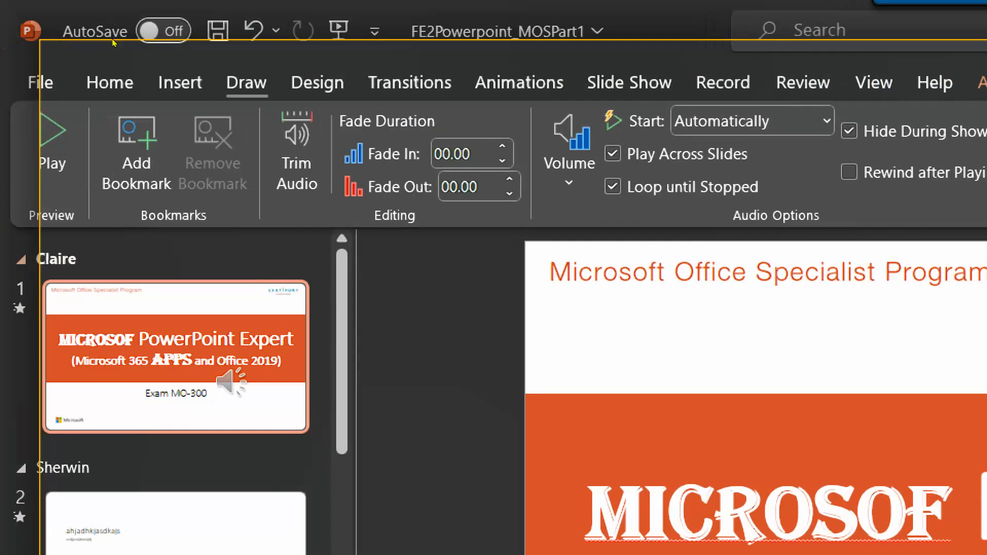
left_click(178, 84)
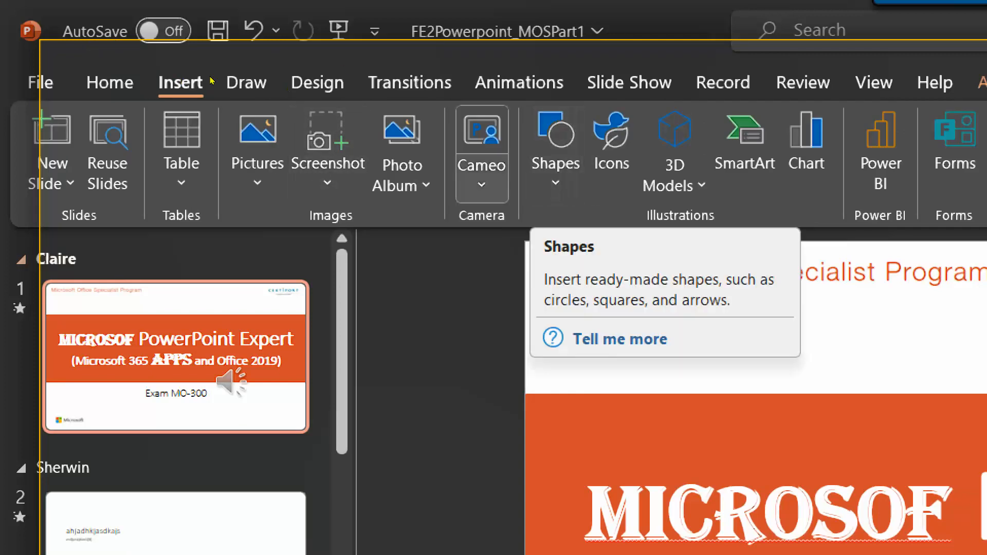
Check the picture insertion sources, then open the Table size grid instead.
left_click(258, 169)
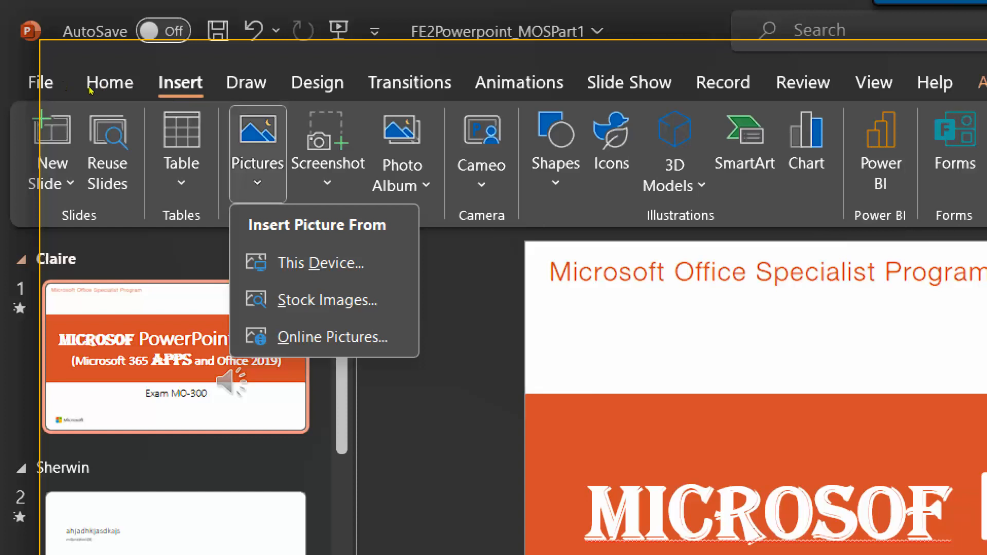
left_click(181, 155)
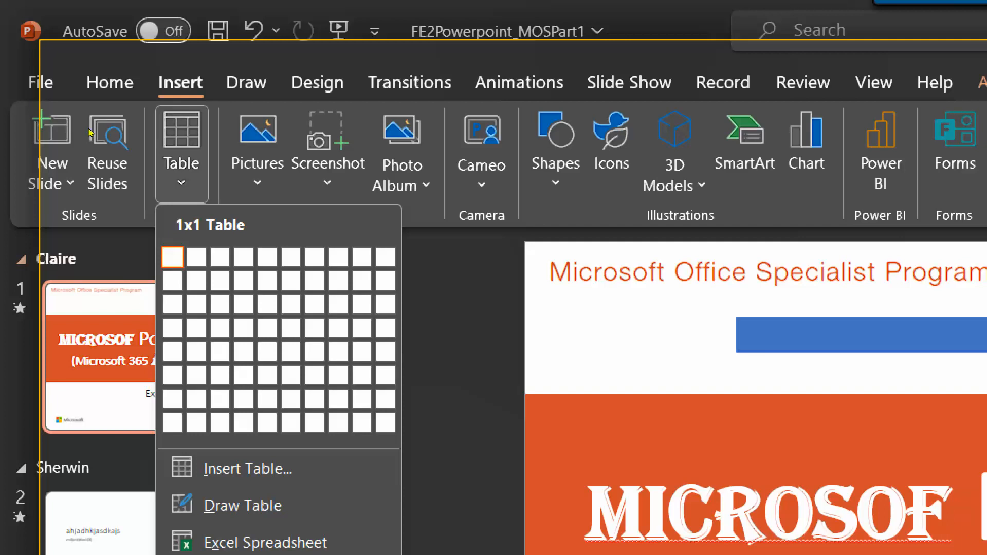
Insert a 3×6 table with headers Lastname, Firstname and MI, then select all its cells.
key("Right")
key("Right")
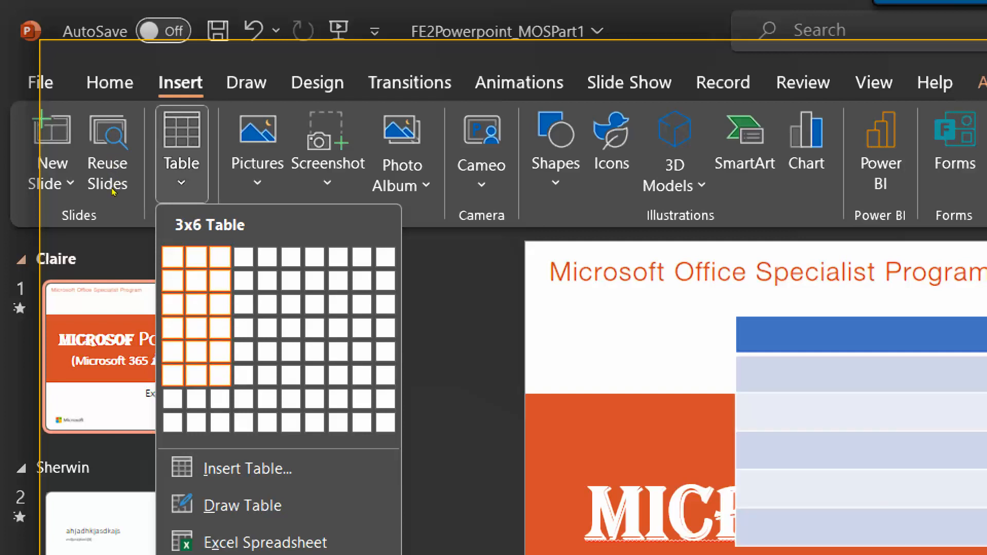
left_click(220, 375)
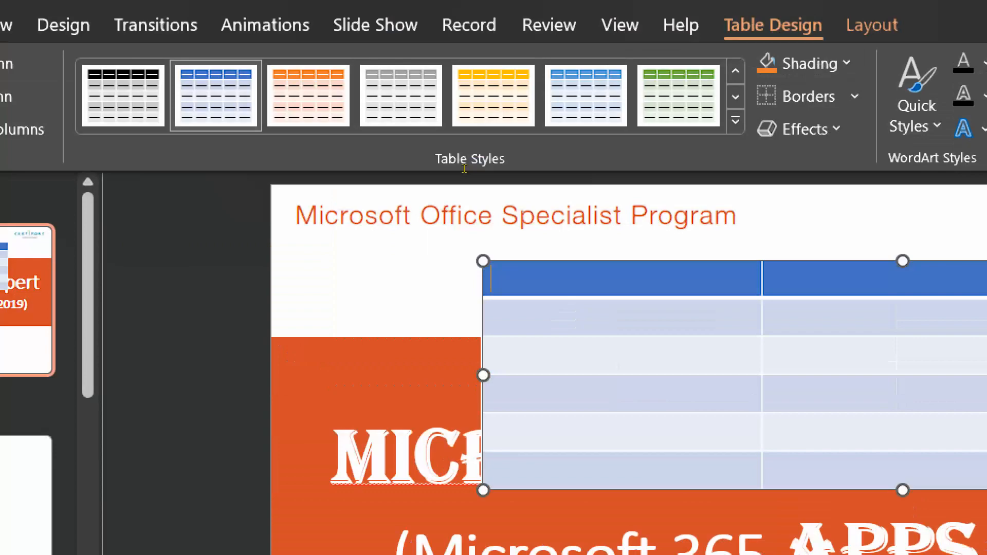
type("Lastname")
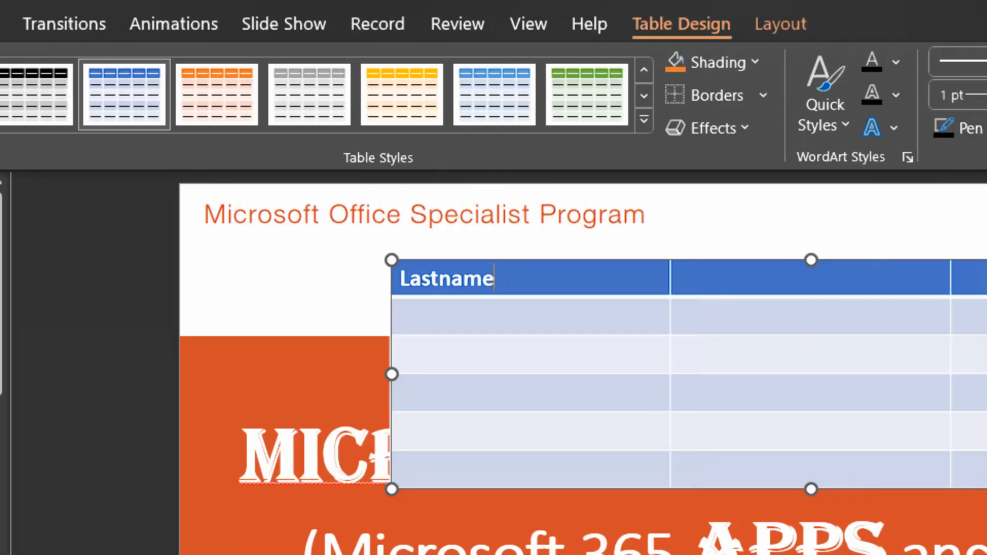
key("Tab")
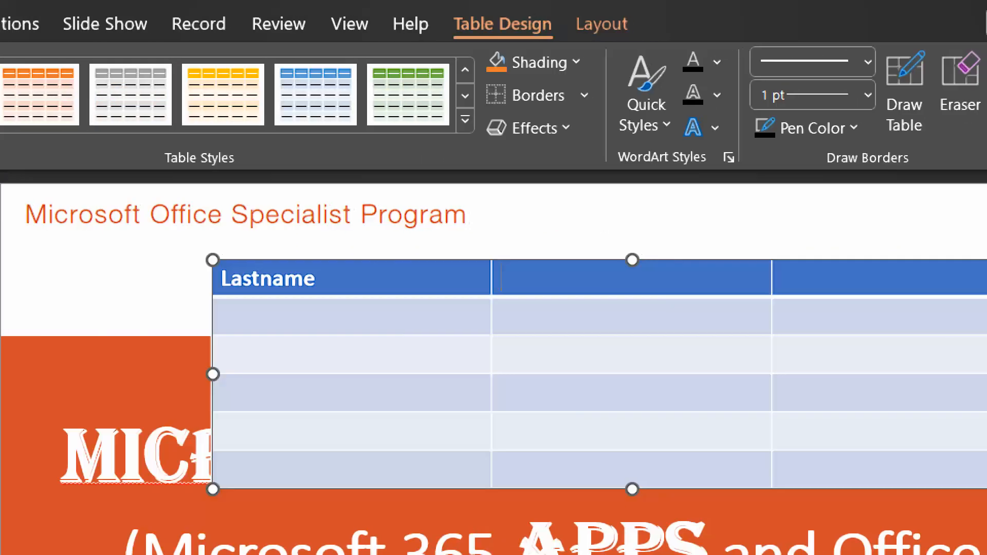
type("Firstname")
key("Tab")
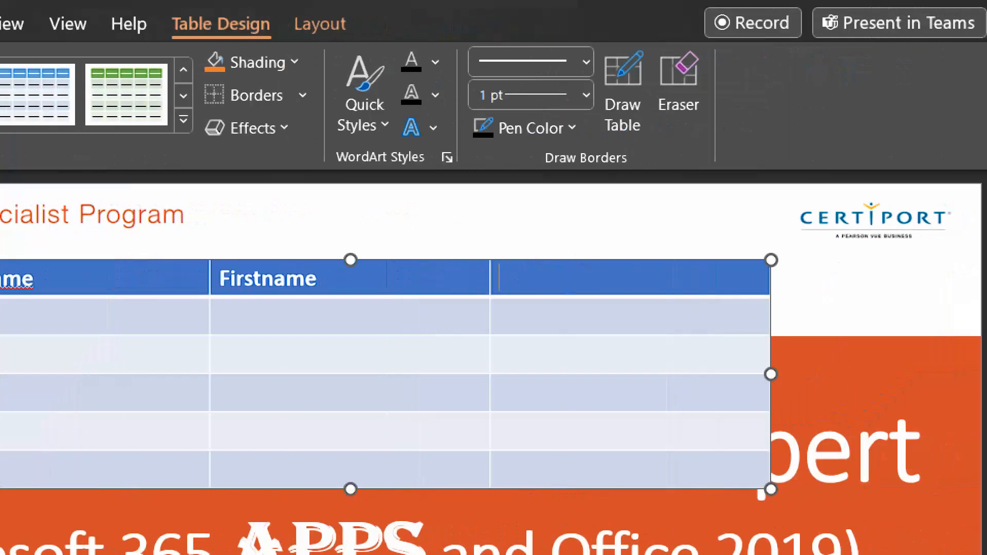
type("MI")
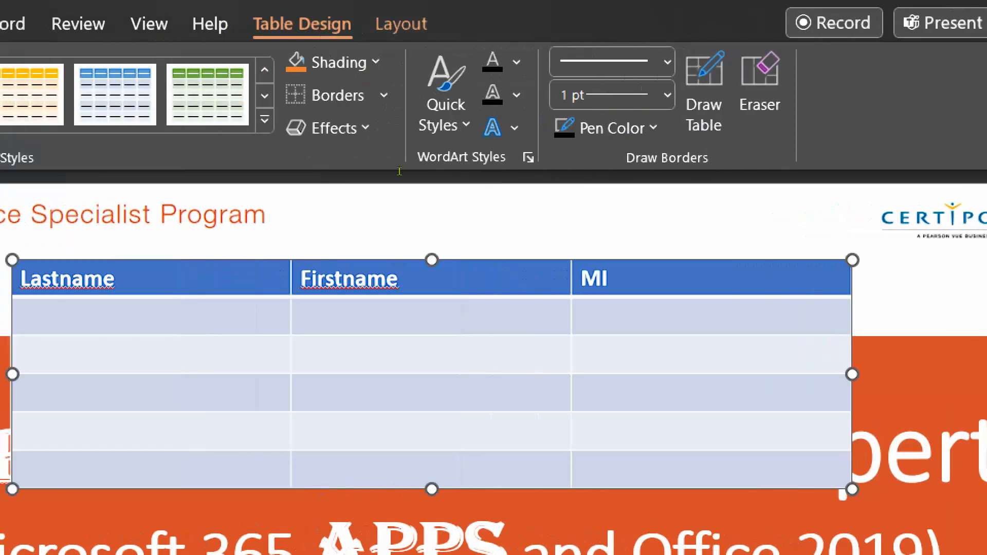
left_click(206, 278)
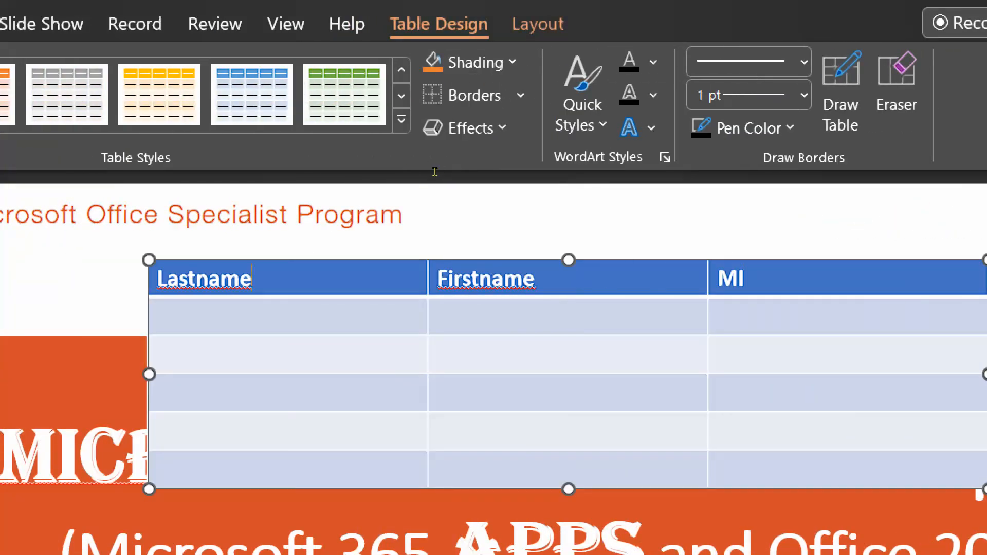
key("ctrl+a")
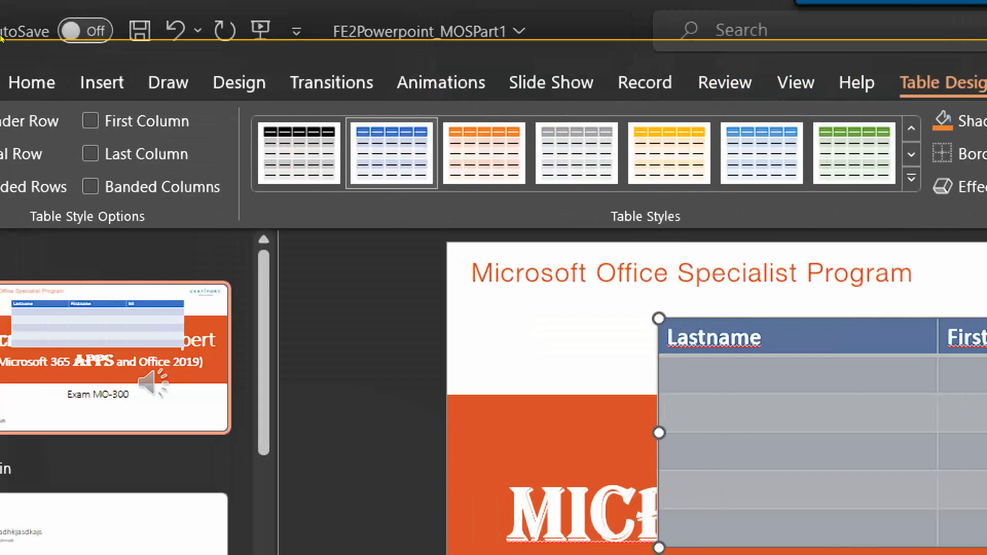
Centre the table text horizontally and drag the table taller to enlarge its rows.
left_click(32, 82)
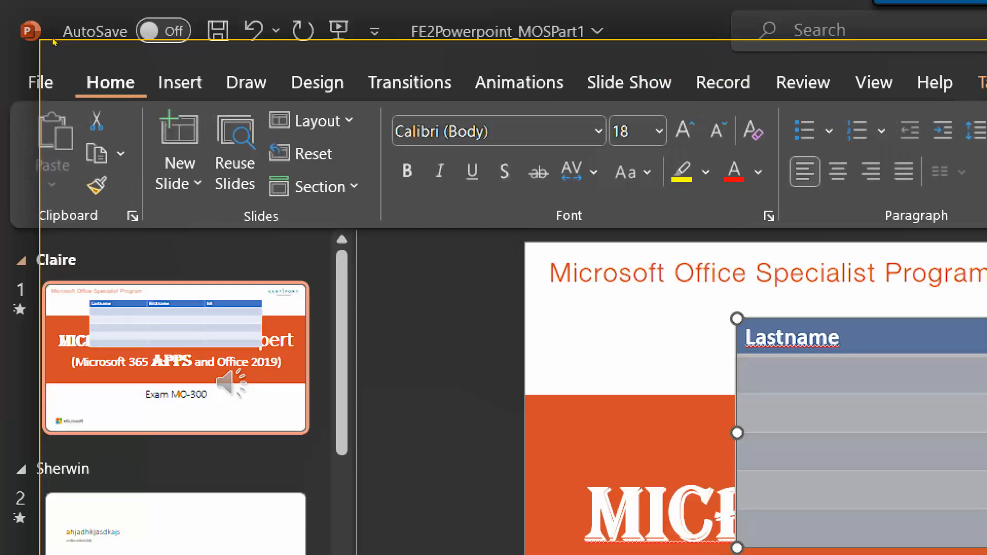
left_click(838, 171)
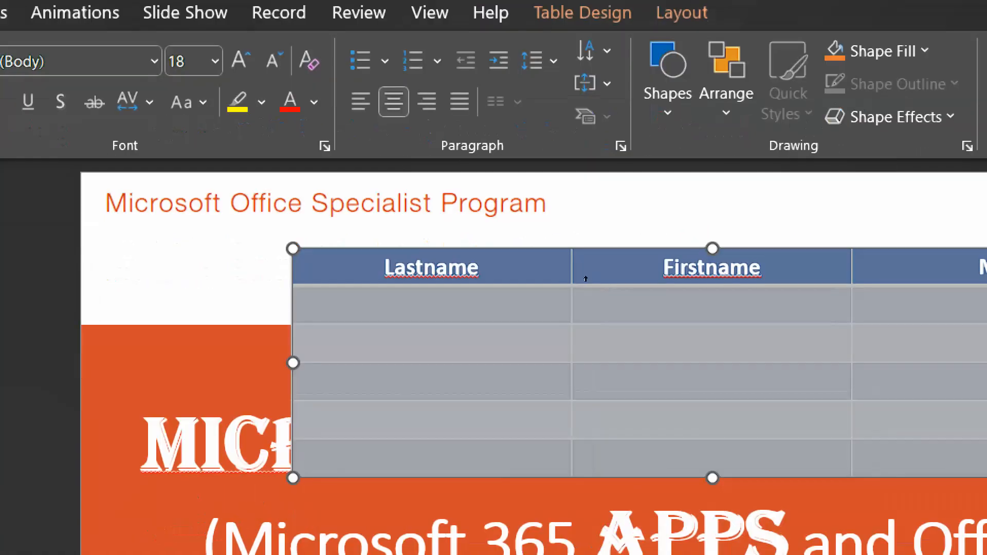
left_click_drag(734, 548, 735, 554)
left_click_drag(578, 296, 578, 339)
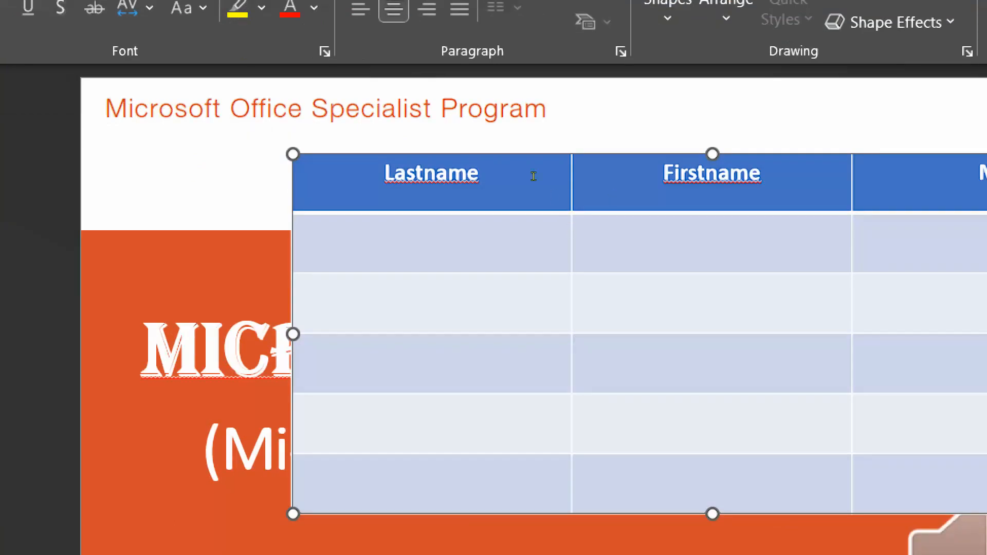
Select all the table's cells, centre their text vertically, then deselect the table.
left_click(451, 184)
left_click_drag(417, 174, 969, 424)
left_click_drag(690, 310, 690, 318)
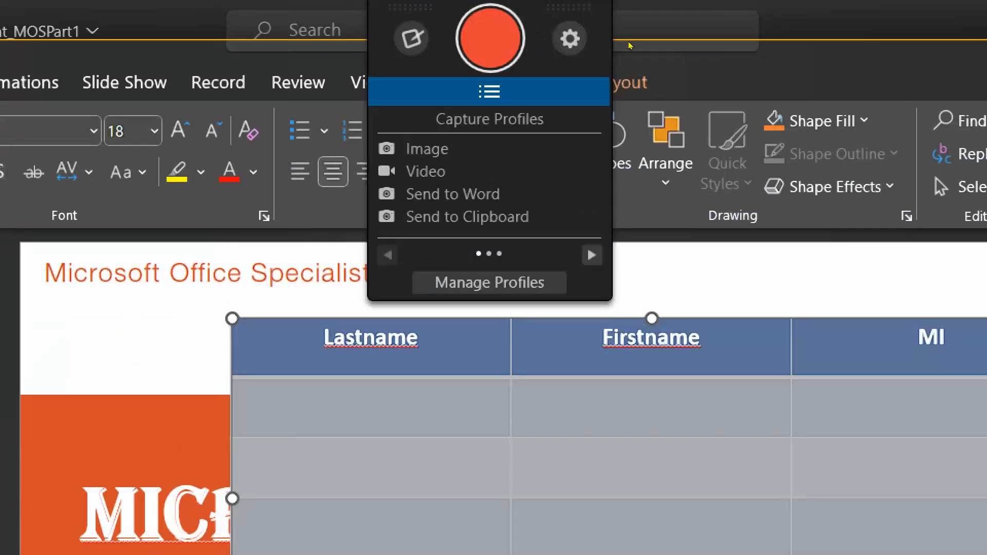
left_click(621, 83)
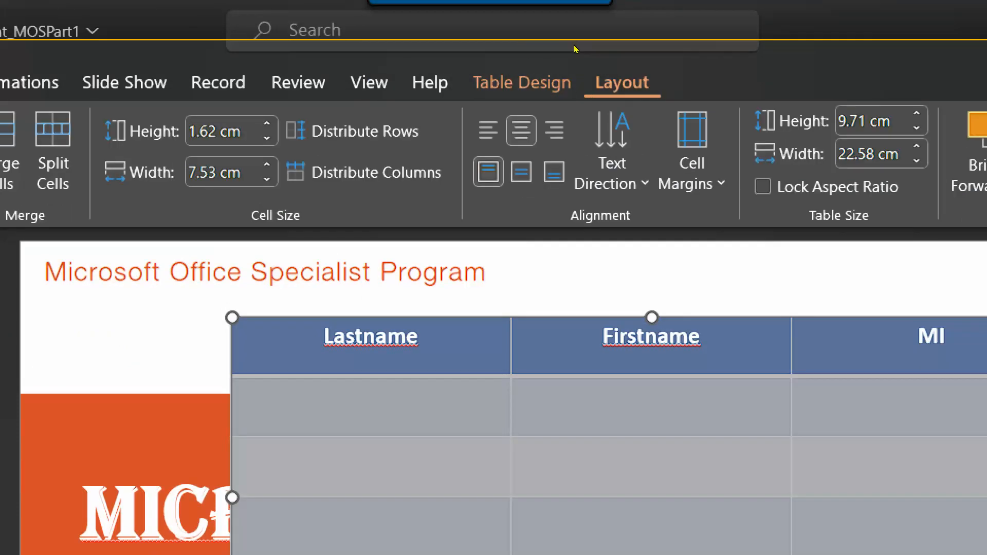
left_click(521, 171)
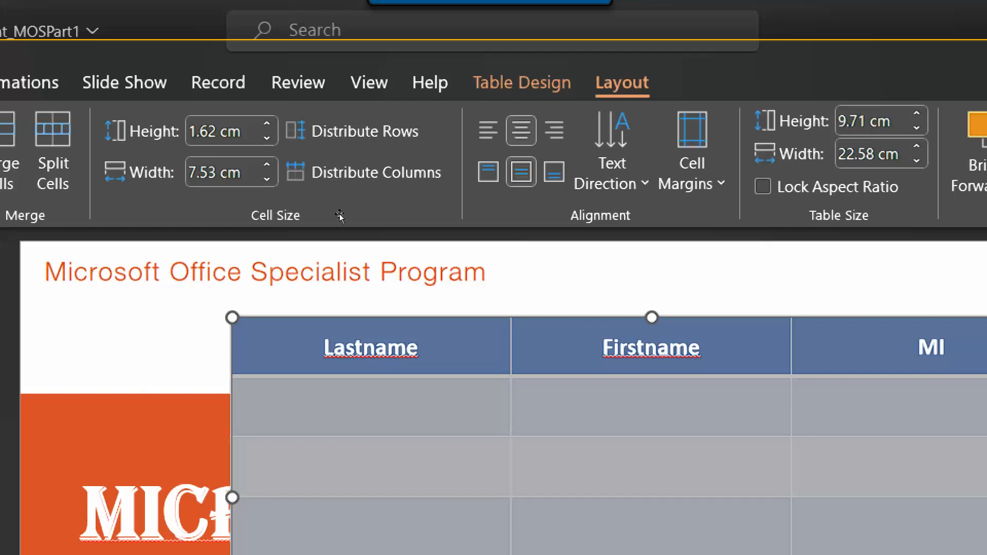
left_click(317, 223)
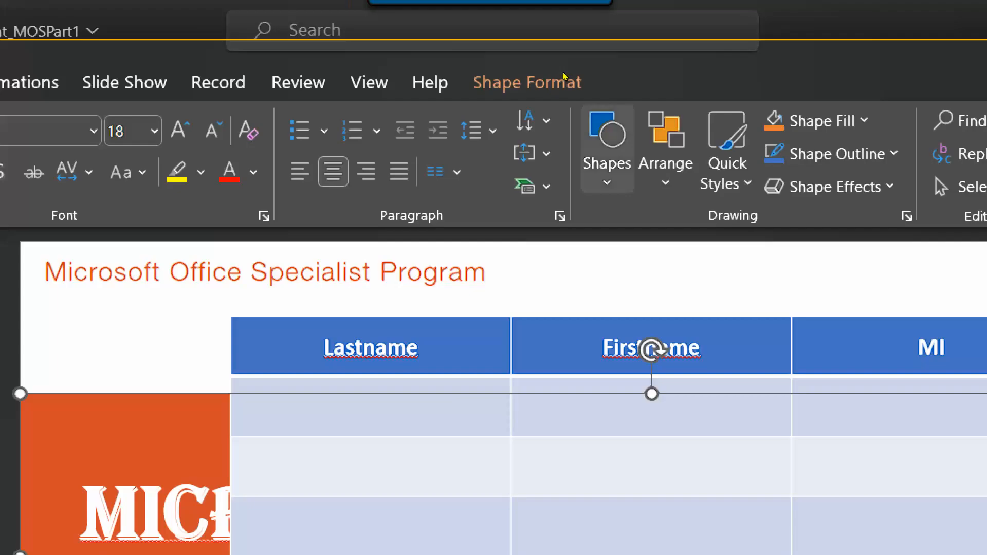
Draw a five-point star over the slide's left side and make it slightly narrower.
left_click(606, 44)
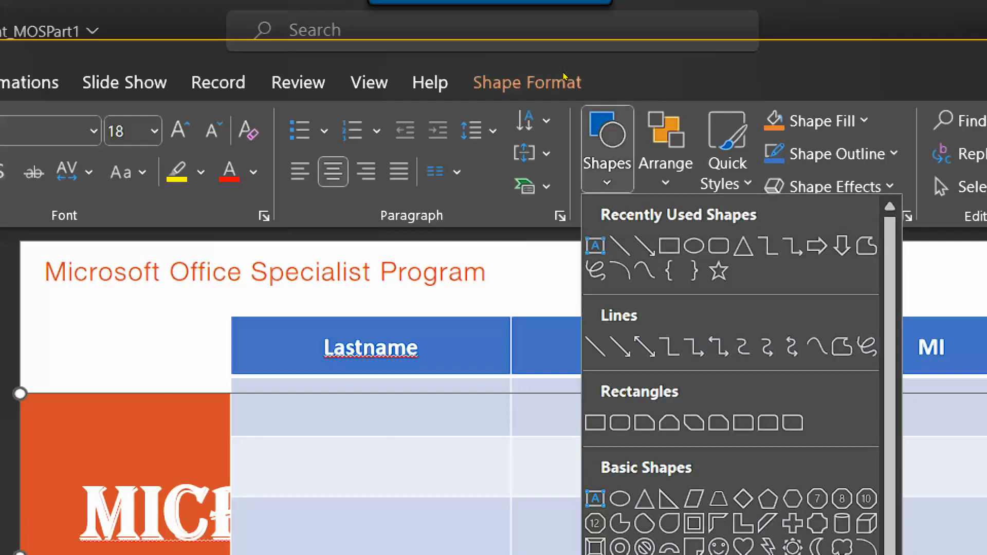
left_click(617, 140)
mouse_move(96, 315)
left_mouse_down()
mouse_move(309, 452)
mouse_move(360, 523)
mouse_move(374, 471)
left_mouse_up()
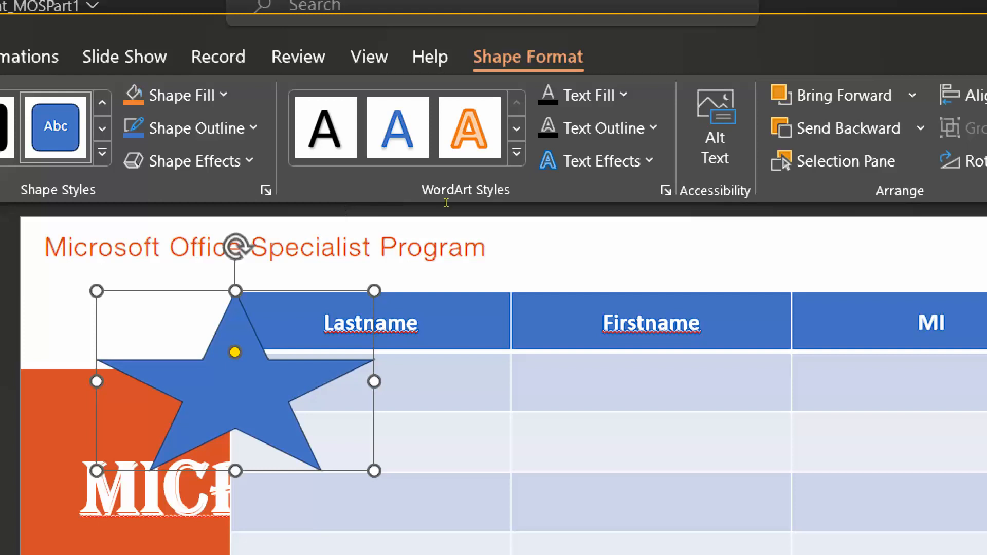
left_click_drag(374, 381, 298, 381)
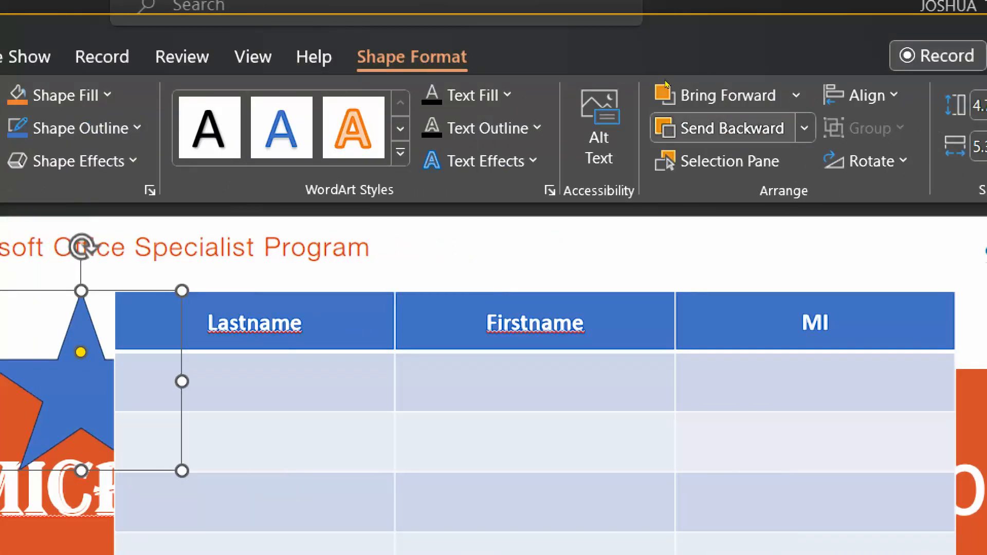
After trying Send Backward twice, bring the star to the front above the table.
left_click(666, 127)
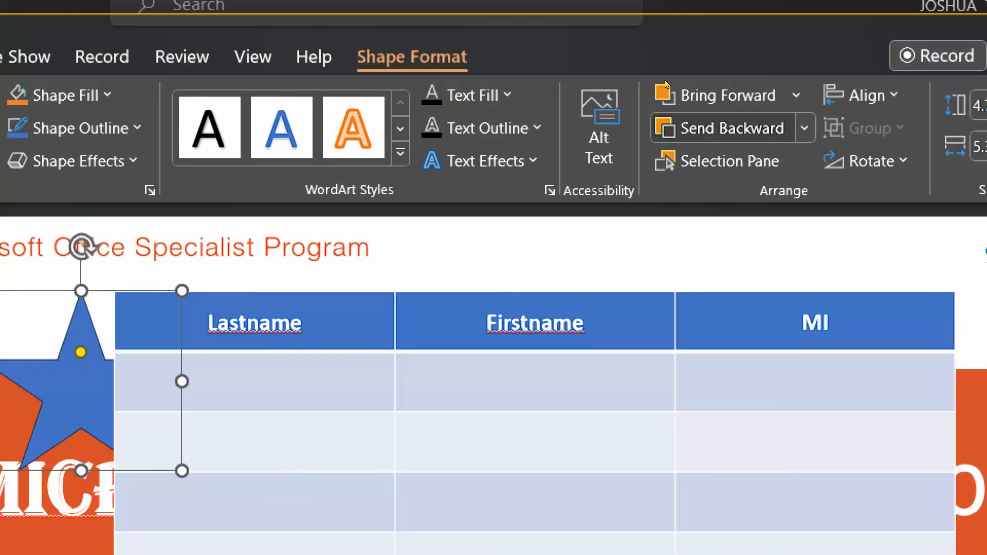
left_click(667, 127)
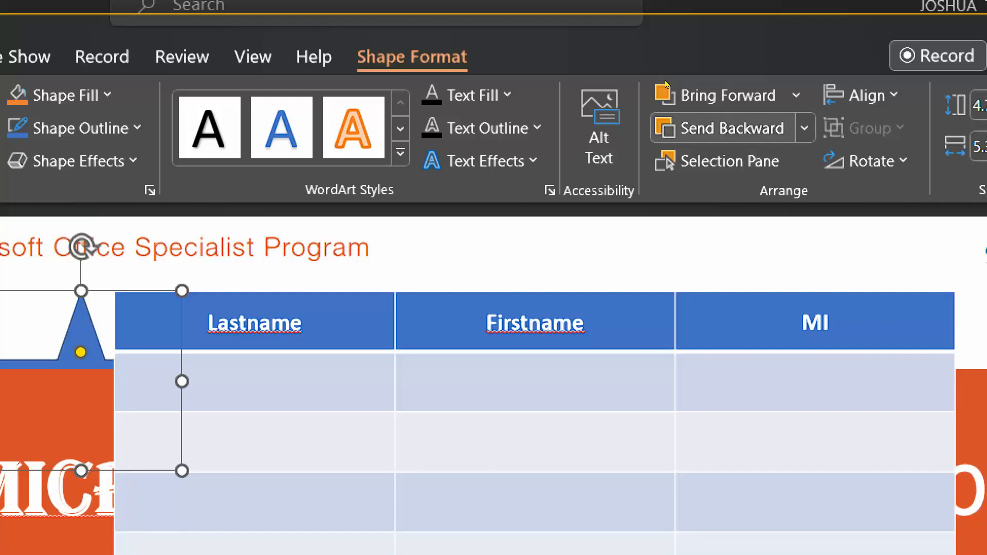
left_click(805, 128)
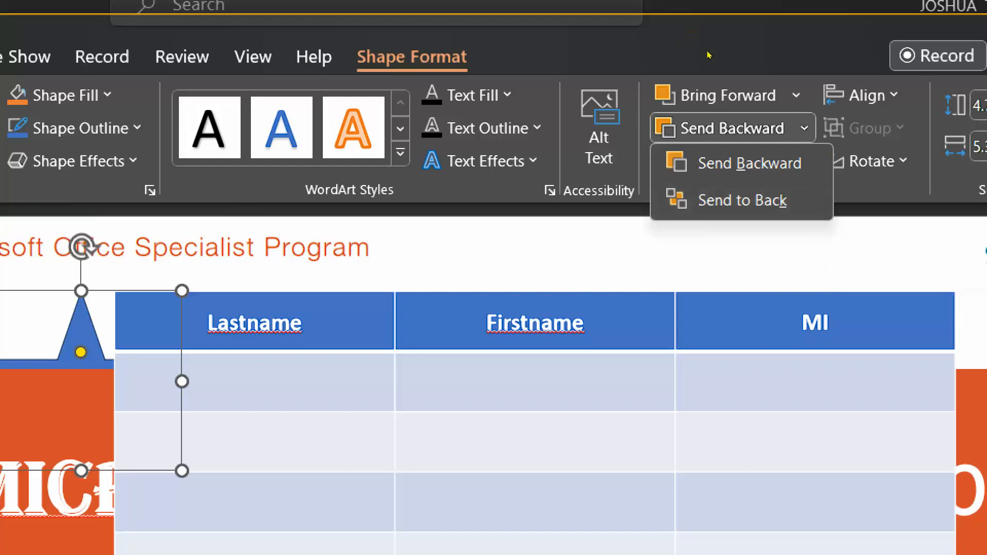
left_click(796, 96)
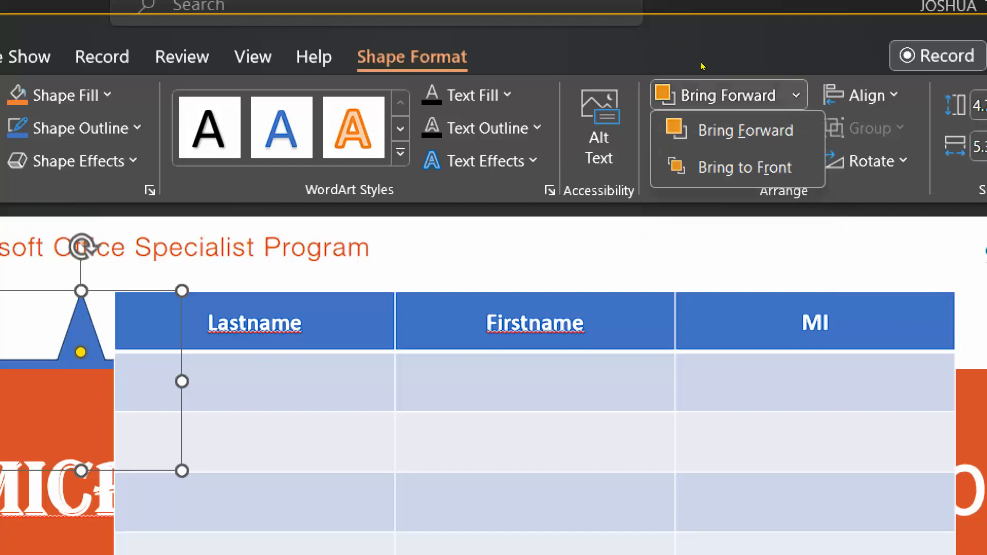
left_click(743, 168)
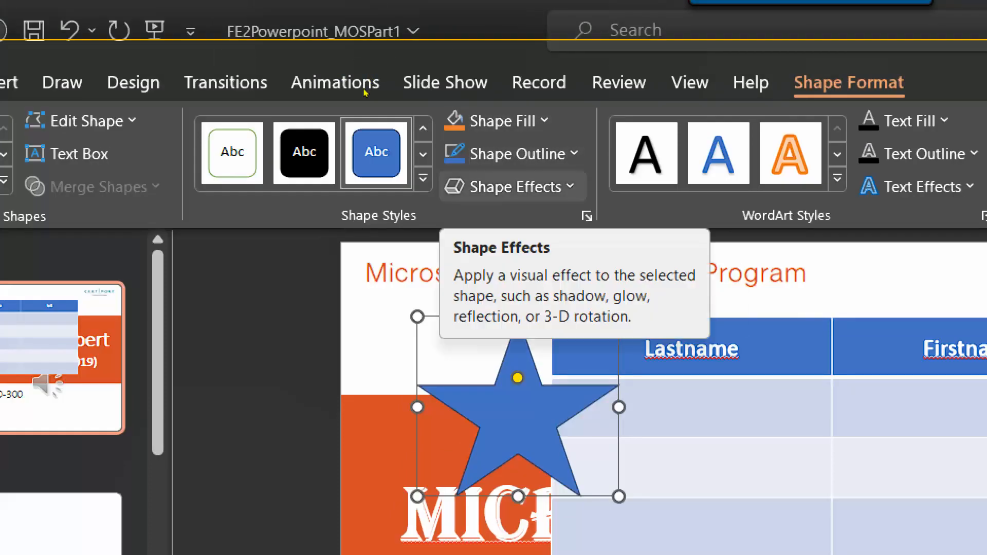
Fill the star red and give it a dark blue outline.
left_click(496, 121)
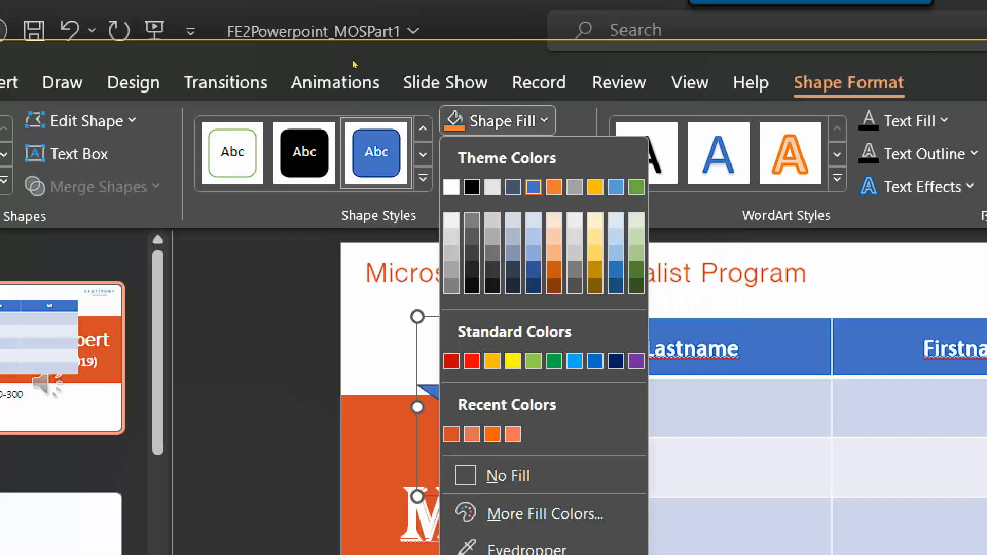
left_click(471, 361)
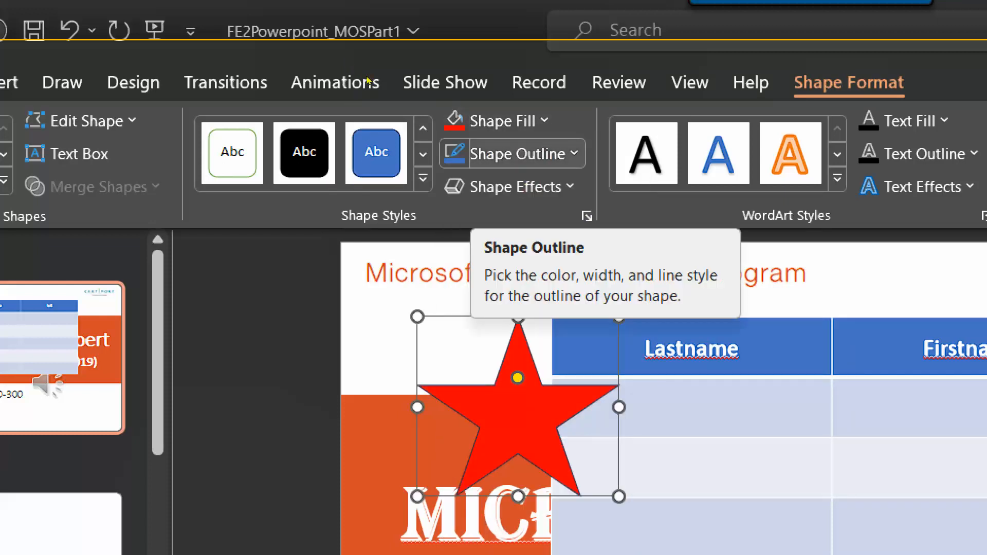
left_click(514, 154)
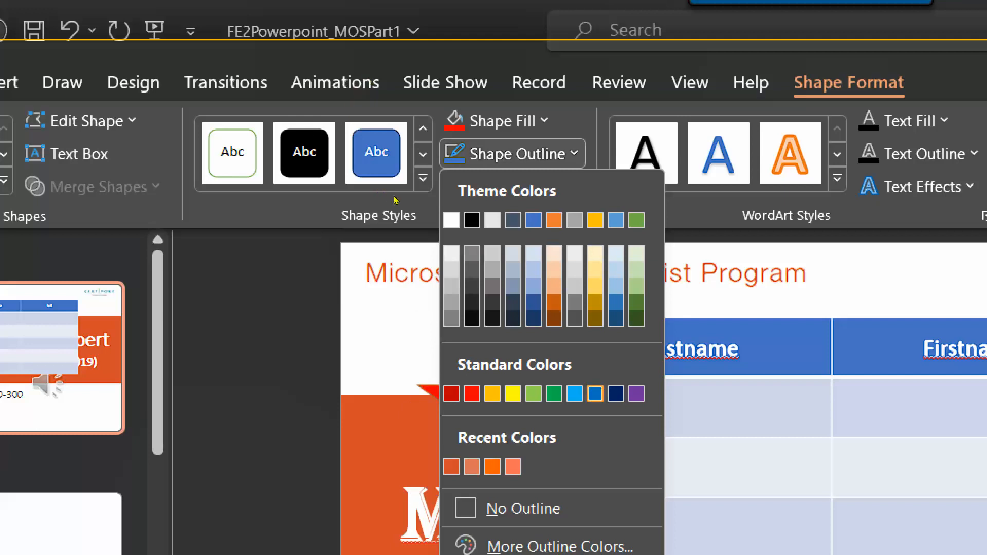
key("Return")
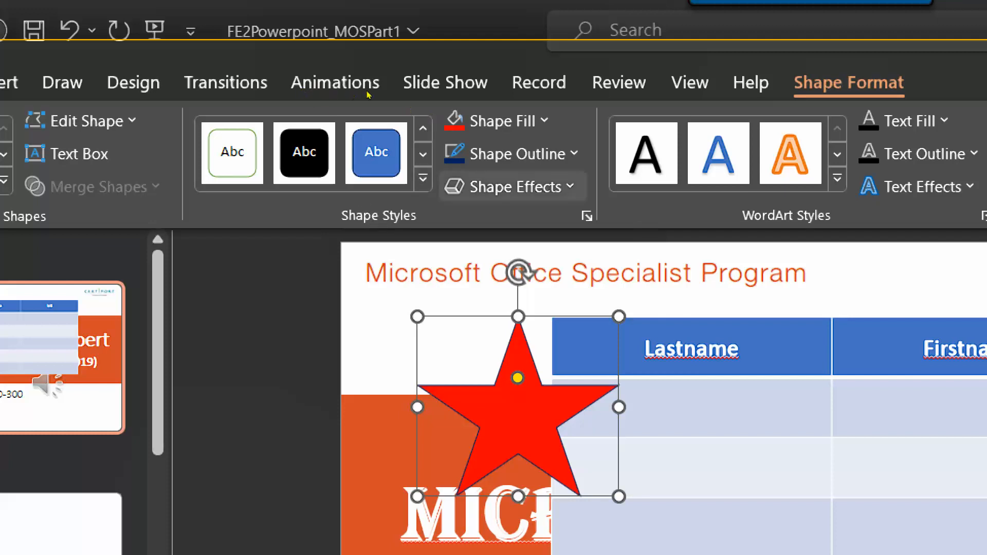
key("Return")
Apply the row 3 bevel preset from Shape Effects to the star.
key("Down")
key("Right")
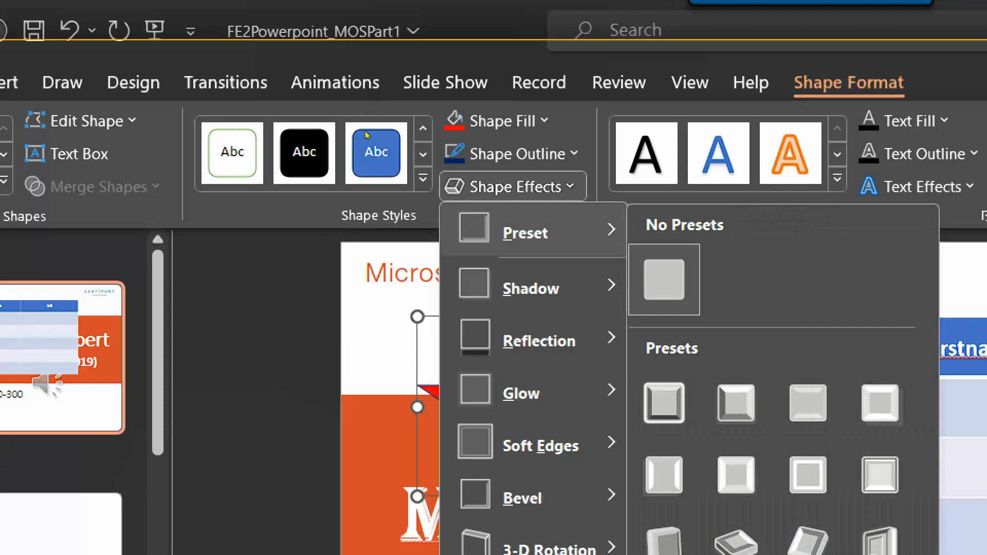
key("Down")
key("Down")
key("Down")
key("Up")
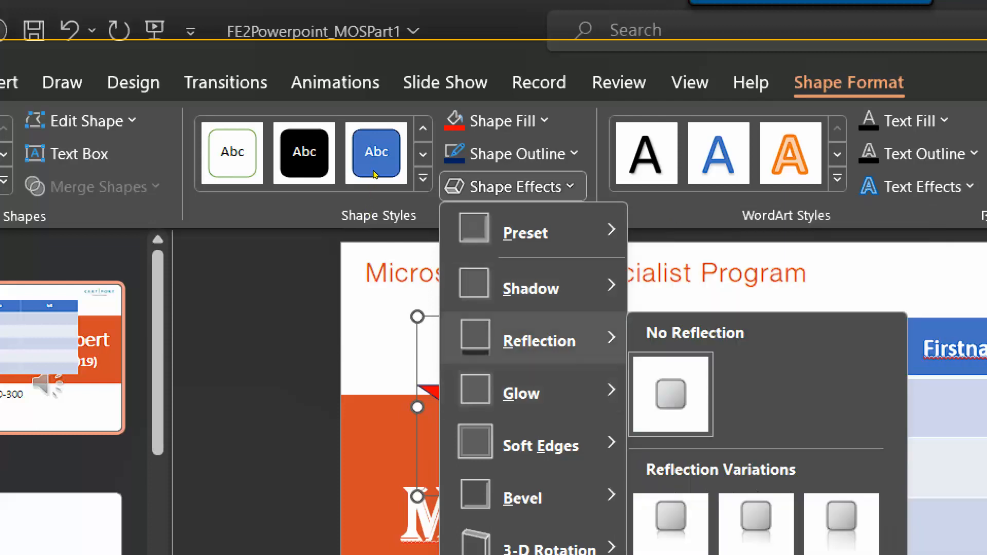
key("Up")
key("Up")
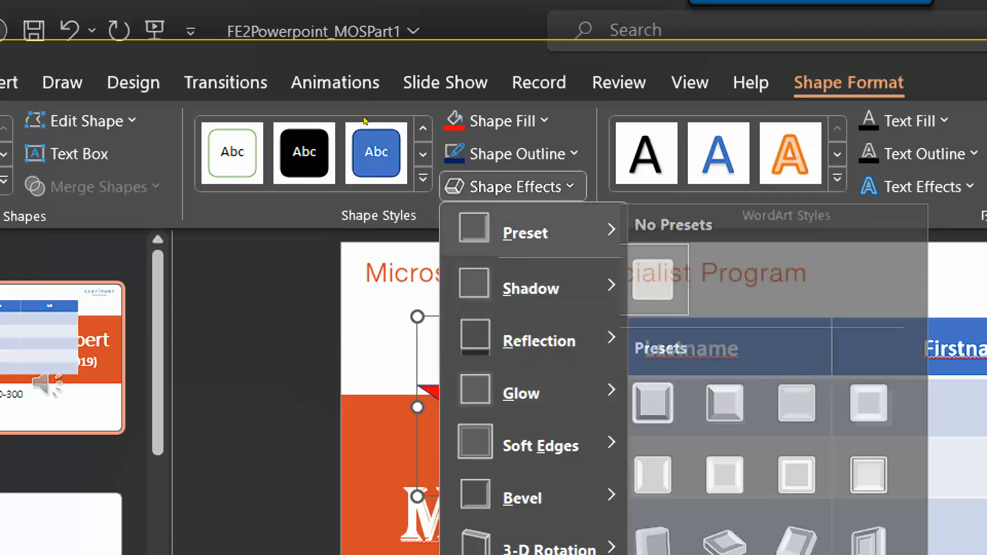
key("Right")
key("Down")
key("Right")
key("Right")
key("Down")
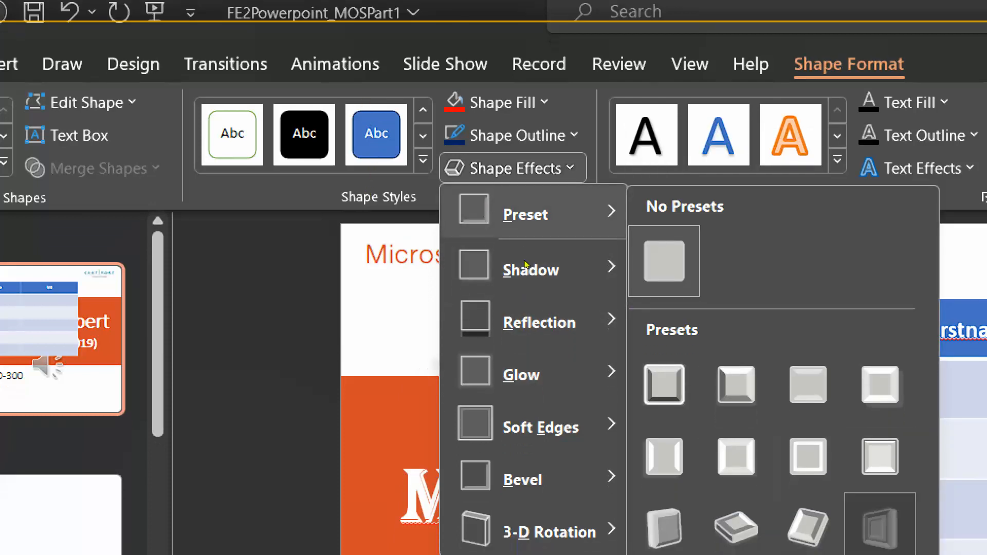
key("Return")
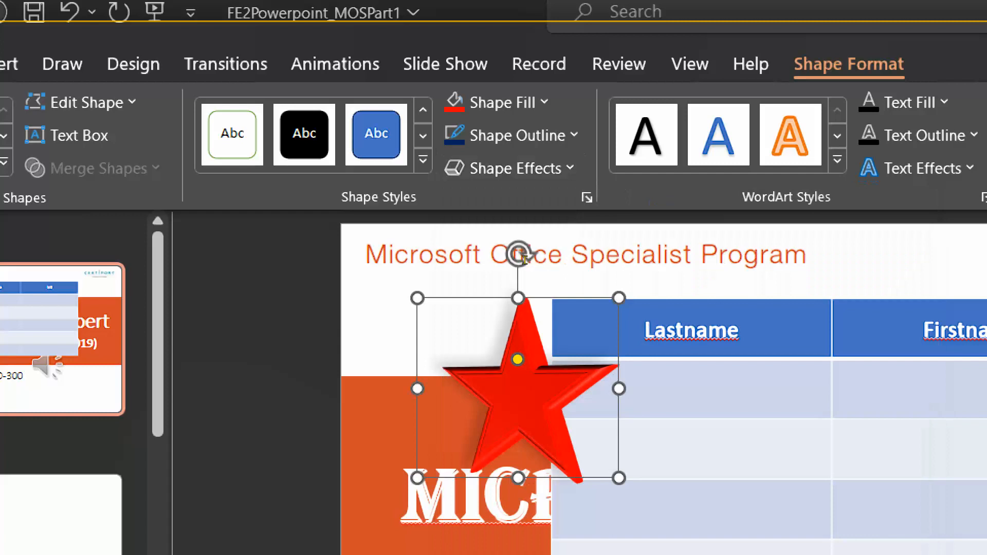
Move the star onto the table's Lastname column and scroll to slide 2.
mouse_move(514, 407)
left_mouse_down()
mouse_move(493, 360)
mouse_move(446, 351)
left_mouse_up()
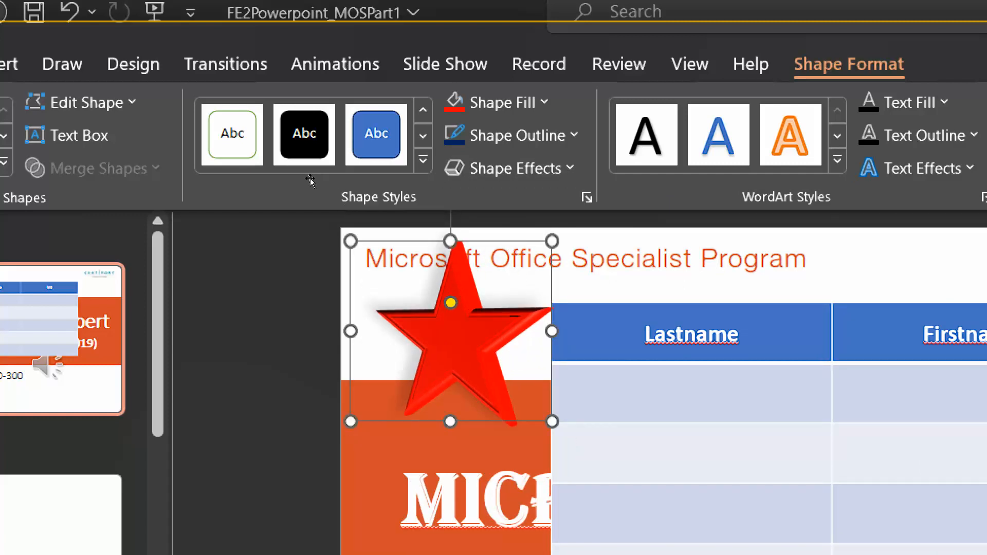
mouse_move(446, 351)
left_mouse_down()
mouse_move(668, 390)
mouse_move(702, 428)
mouse_move(707, 474)
left_mouse_up()
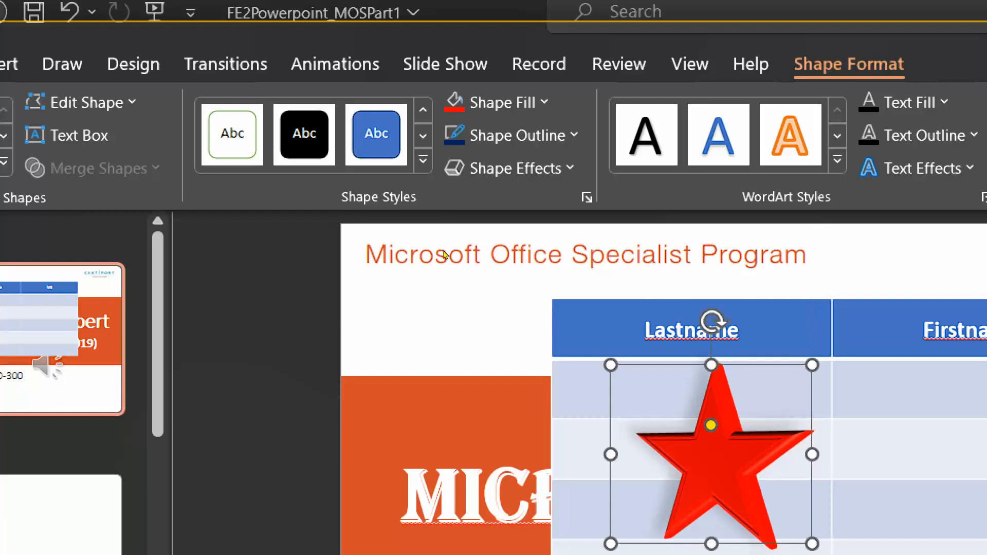
scroll(443, 252, "down", 1)
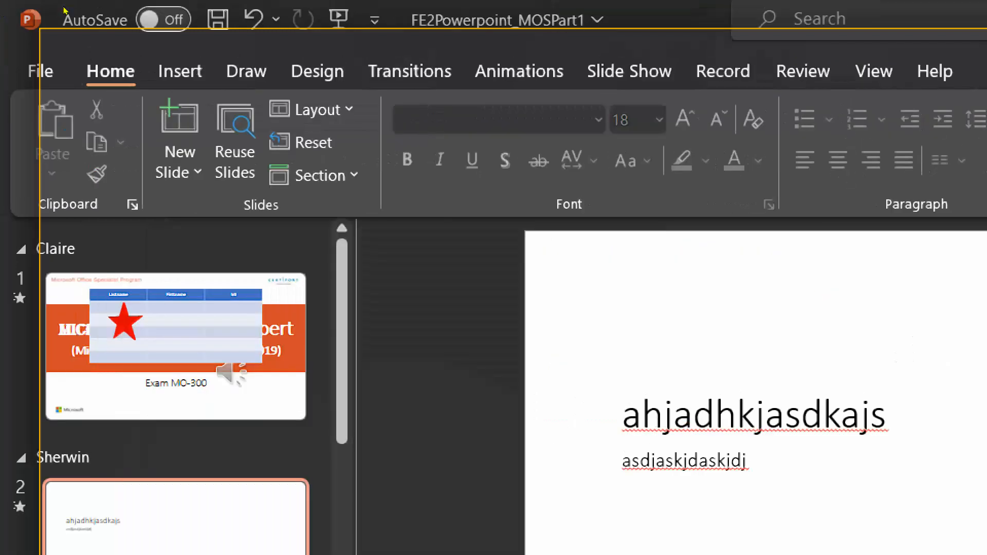
Try inserting a Stock 3D Model on slide 2, then cancel the no-internet warning.
left_click(188, 72)
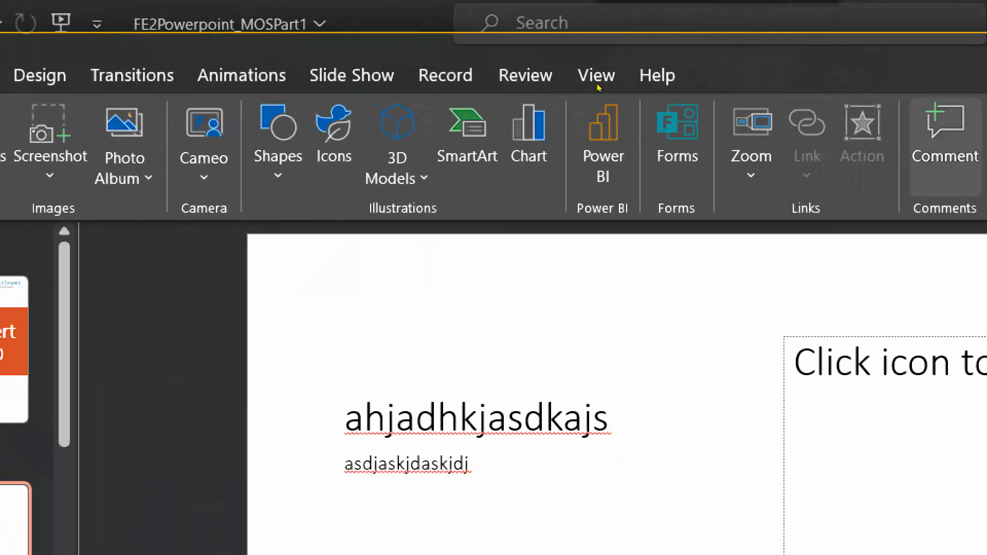
left_click(369, 136)
key("Down")
key("Return")
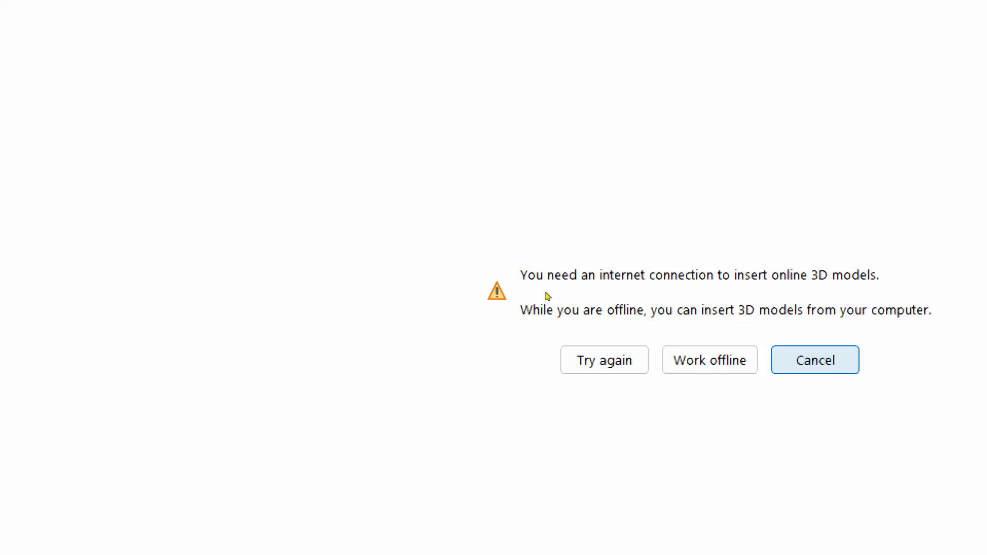
left_click(816, 360)
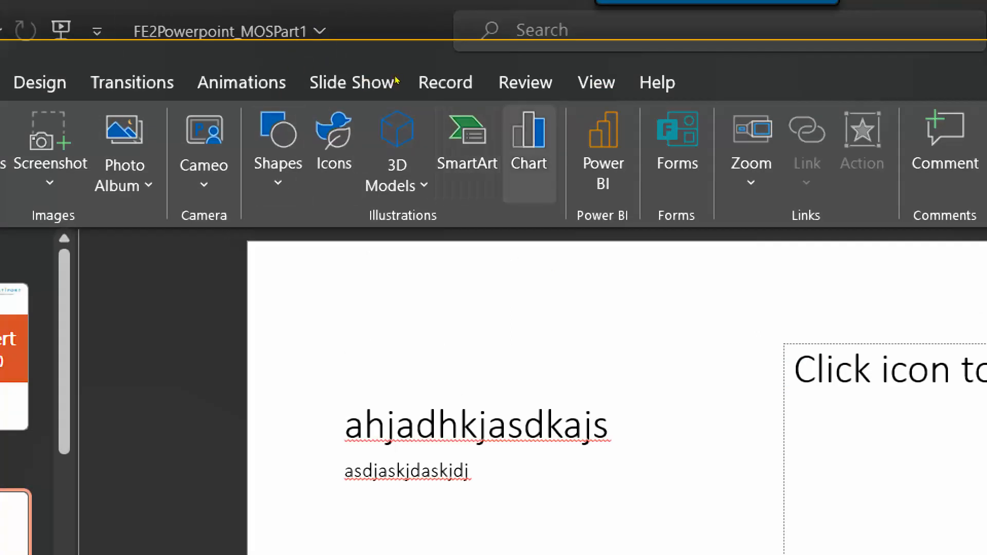
left_click(529, 154)
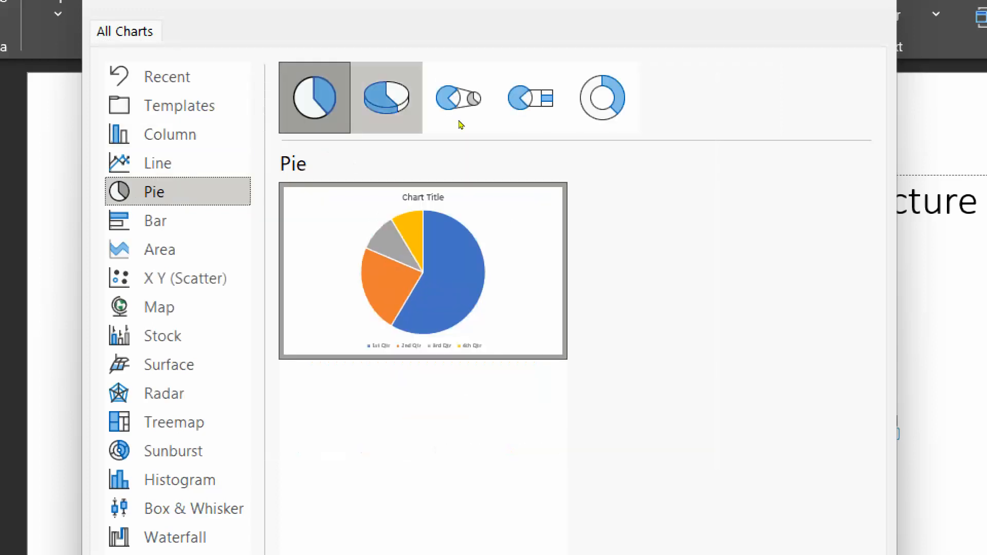
left_click(397, 109)
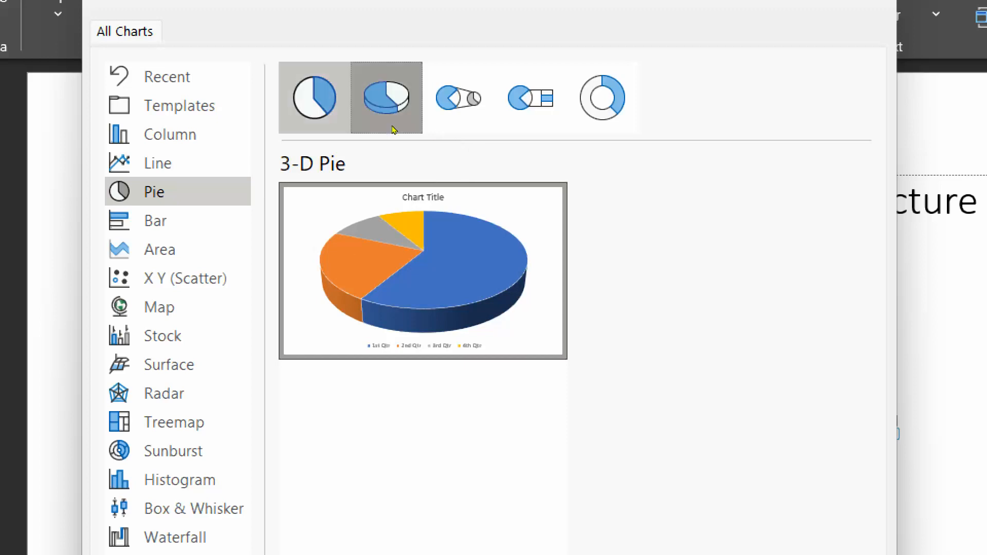
left_click(322, 103)
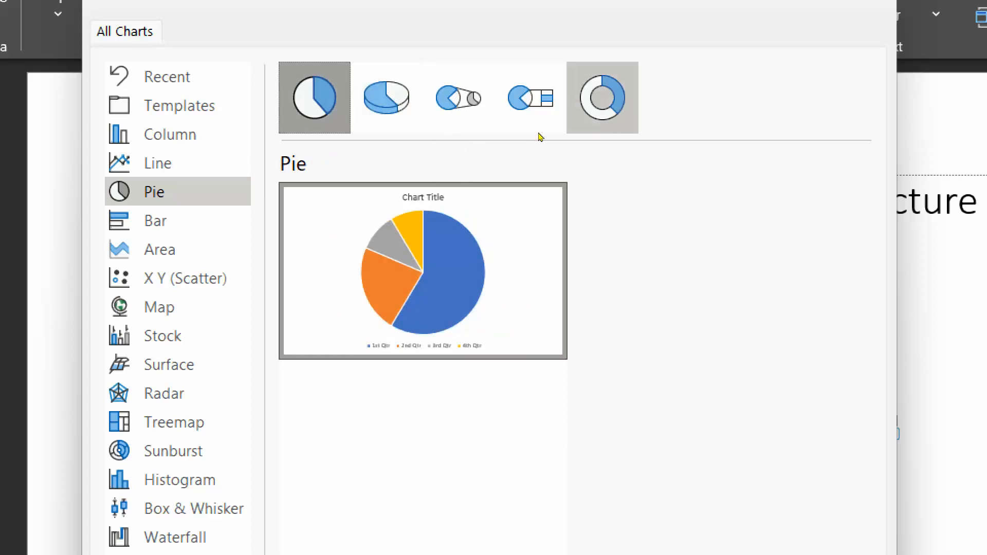
left_click(596, 103)
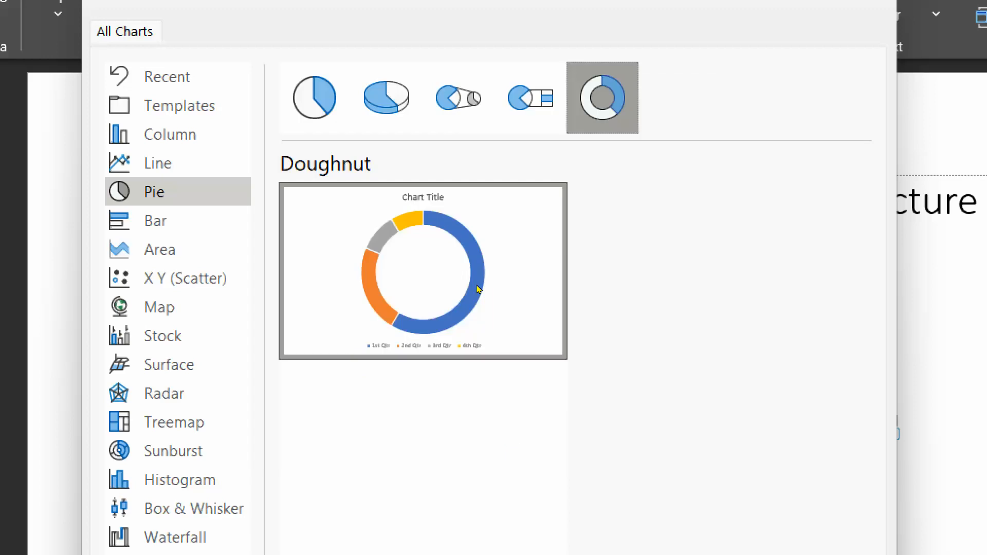
left_click(519, 133)
mouse_move(522, 227)
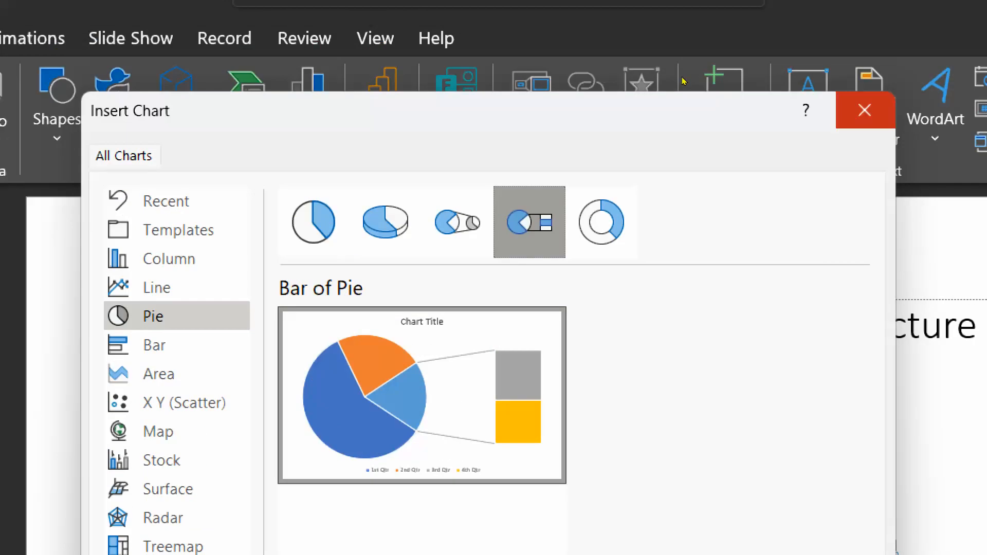
left_click(866, 75)
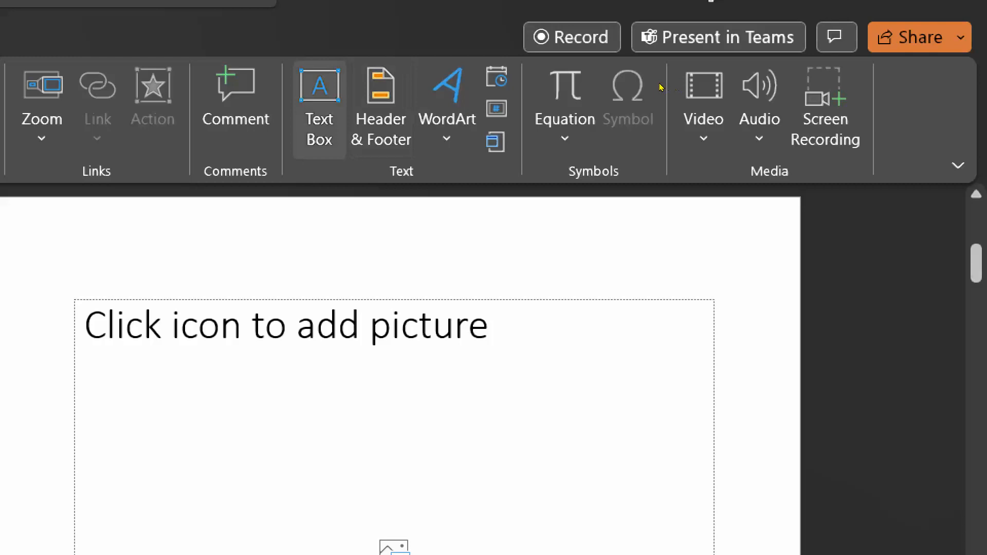
Draw a text box near the top of slide 2 containing 'jhfkjdsfdskjjfdshj' and nudge it into place.
left_click(319, 103)
left_click_drag(306, 245, 581, 288)
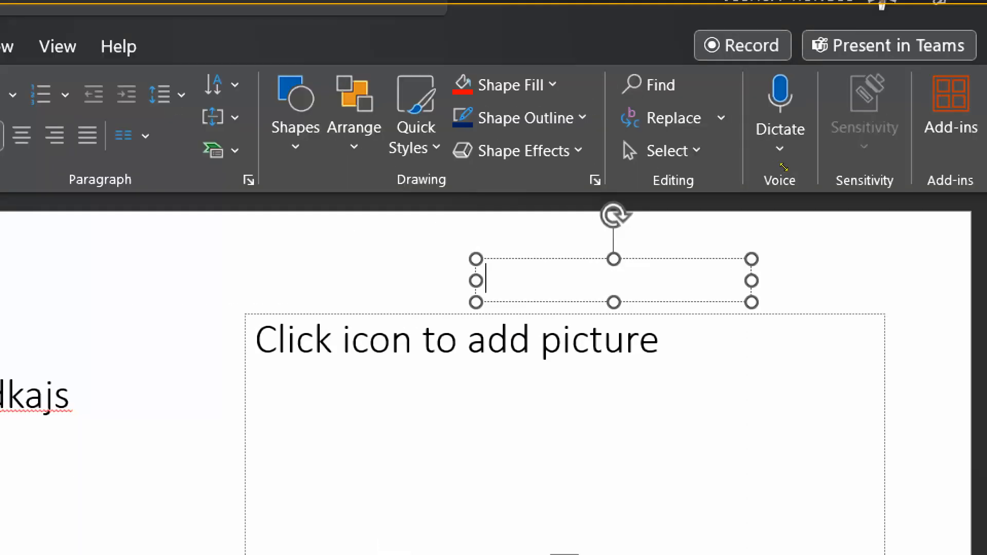
type("jhfkjdsfdskjjfdshj")
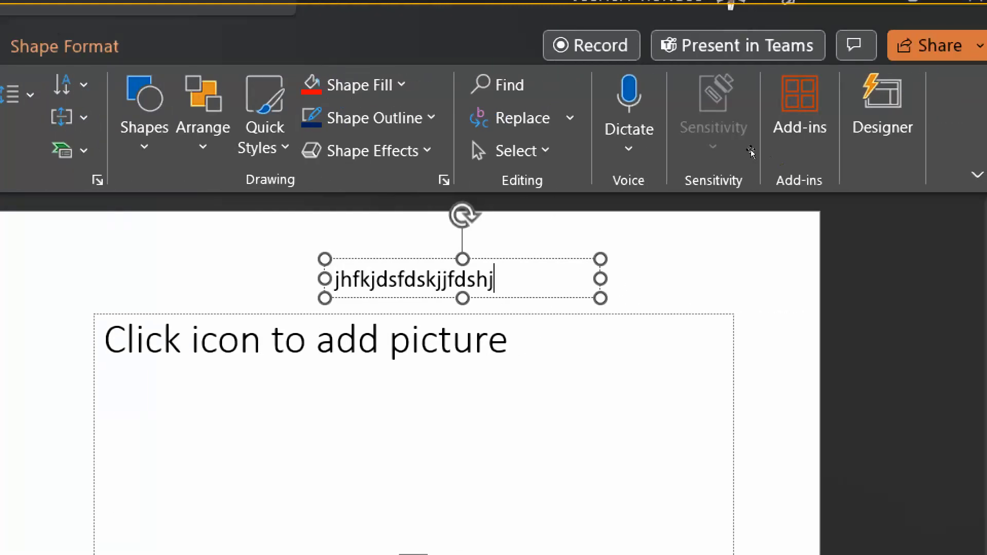
left_click(853, 134)
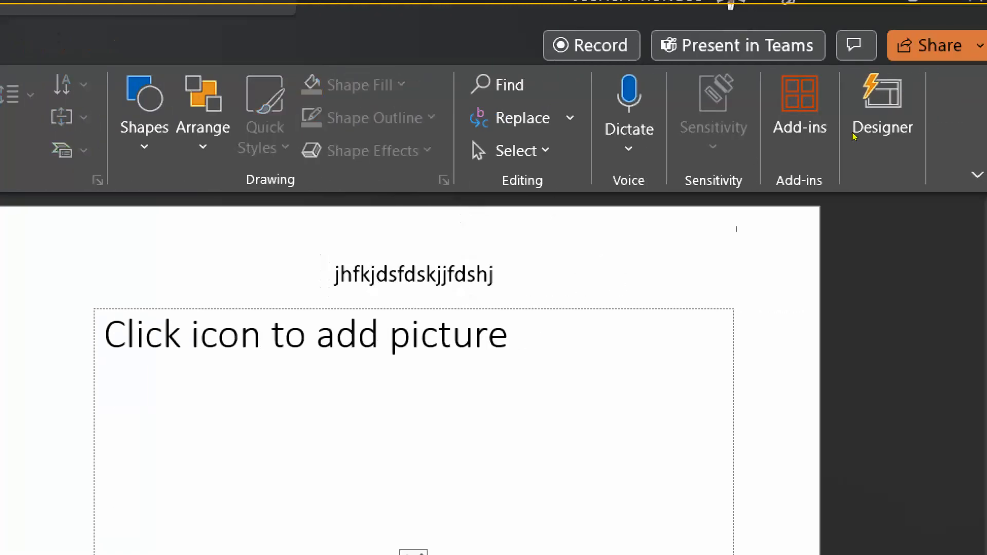
left_click(750, 156)
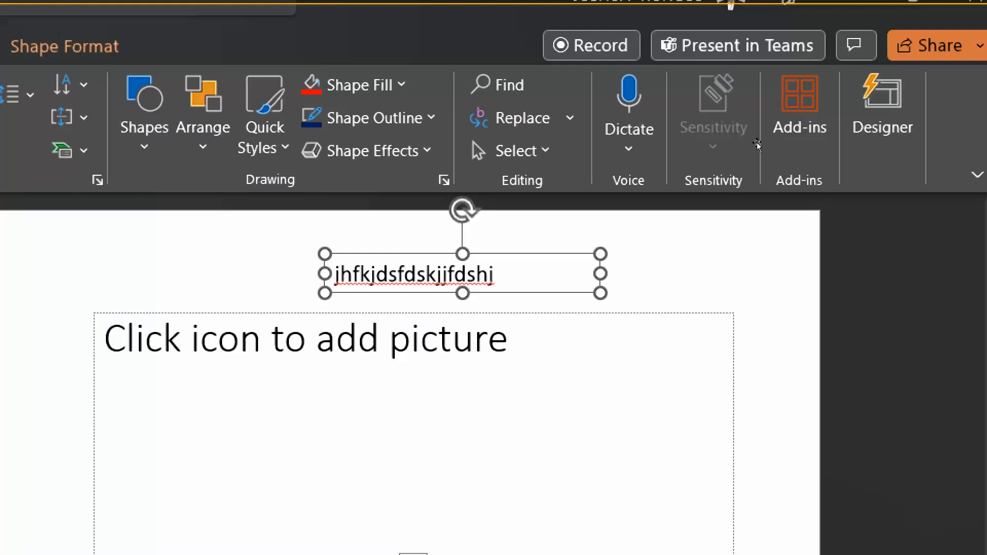
mouse_move(756, 146)
left_mouse_down()
mouse_move(790, 148)
mouse_move(787, 160)
mouse_move(769, 138)
left_mouse_up()
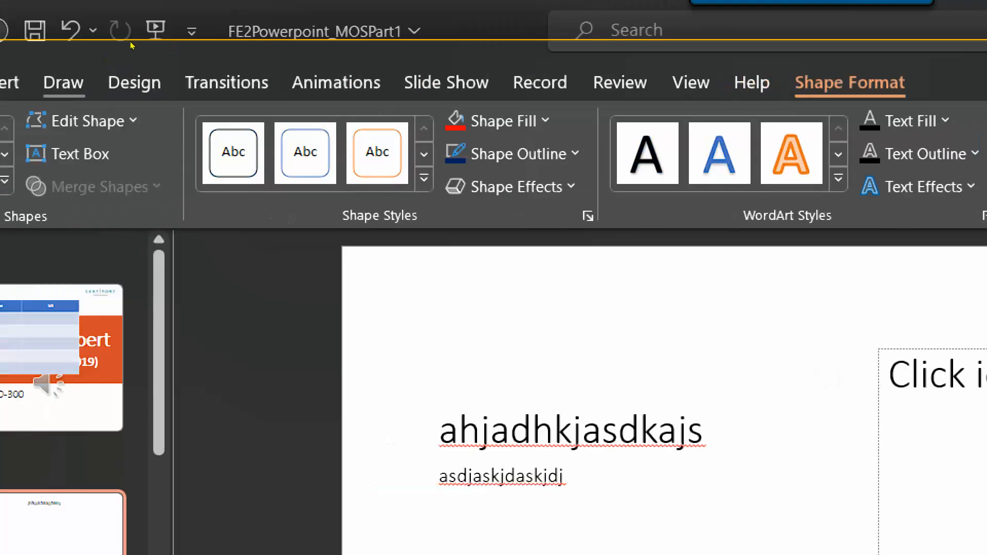
Draw a thickest-size Galaxy pen scribble above the 'ahjadhkjasdkajs' title on slide 2.
left_click(63, 83)
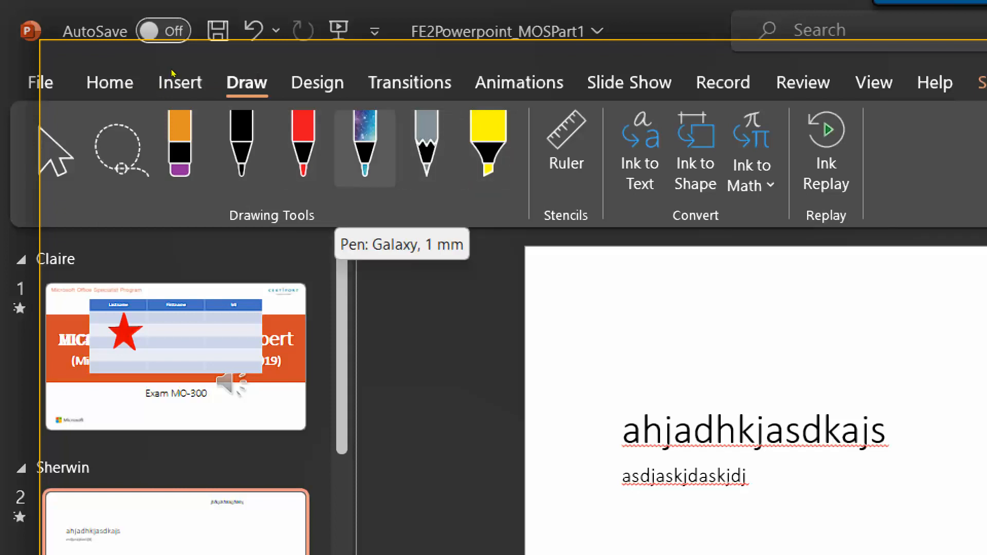
left_click(365, 149)
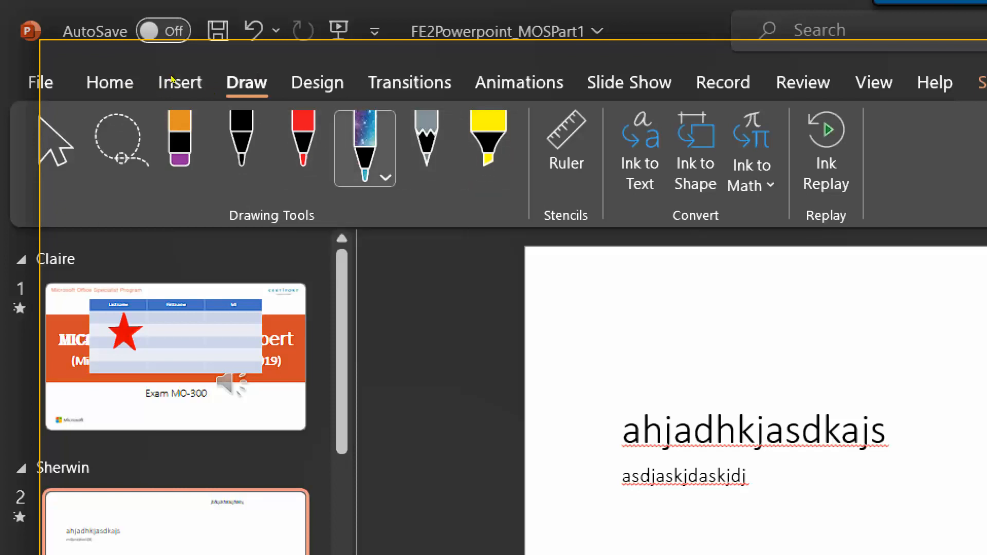
left_click(386, 177)
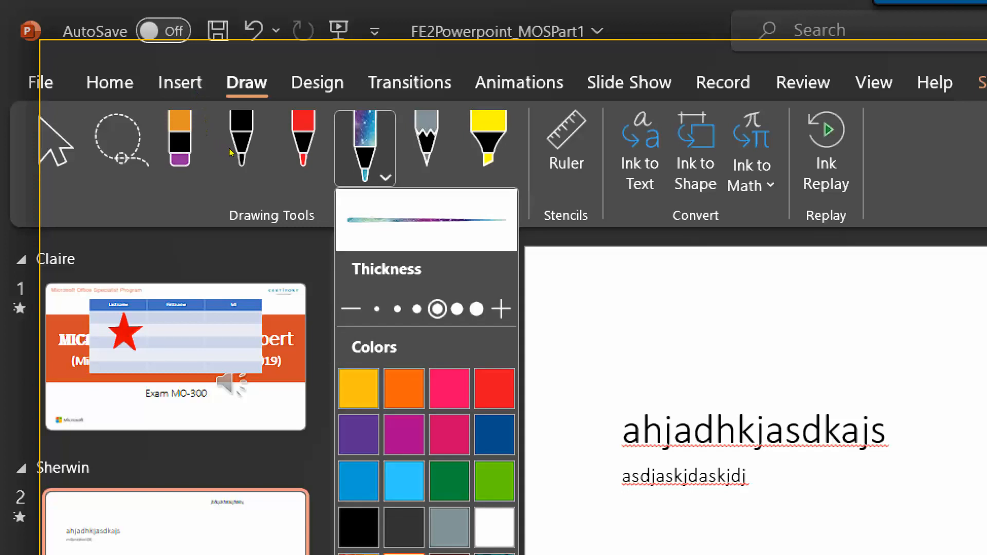
left_click(477, 309)
mouse_move(739, 314)
left_mouse_down()
mouse_move(579, 383)
mouse_move(721, 355)
mouse_move(854, 371)
mouse_move(897, 357)
left_mouse_up()
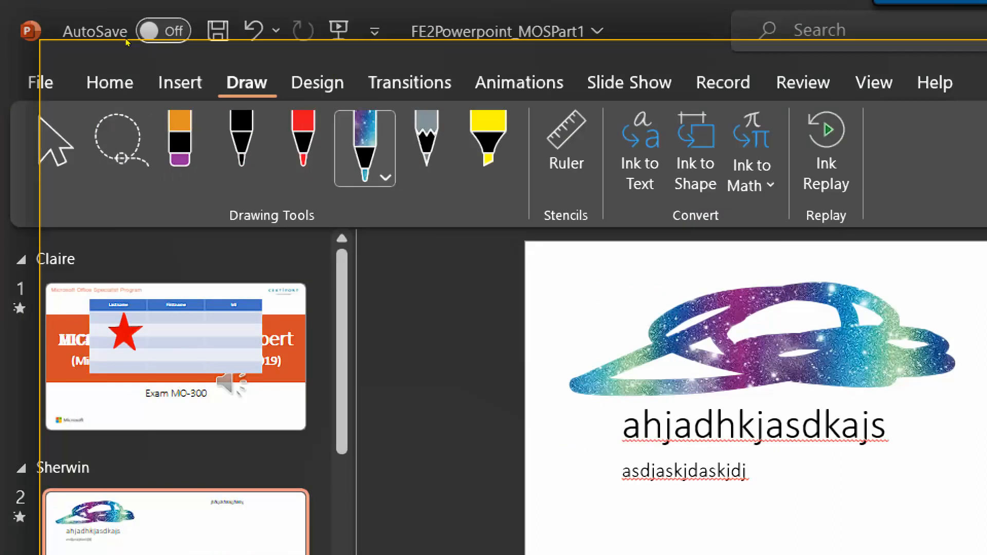
Glance at the Design themes, then bring up the Transitions options for slide 2.
left_click(318, 82)
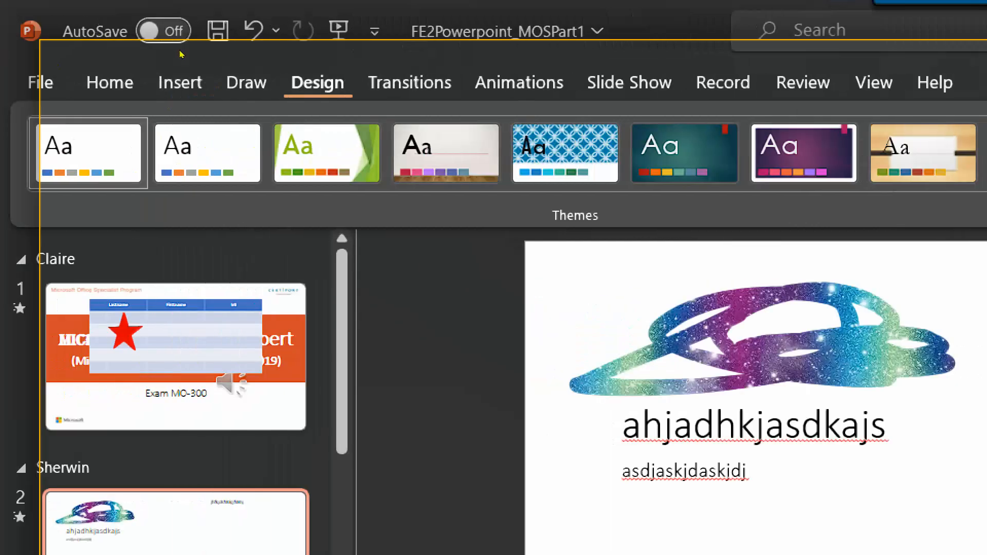
left_click(31, 82)
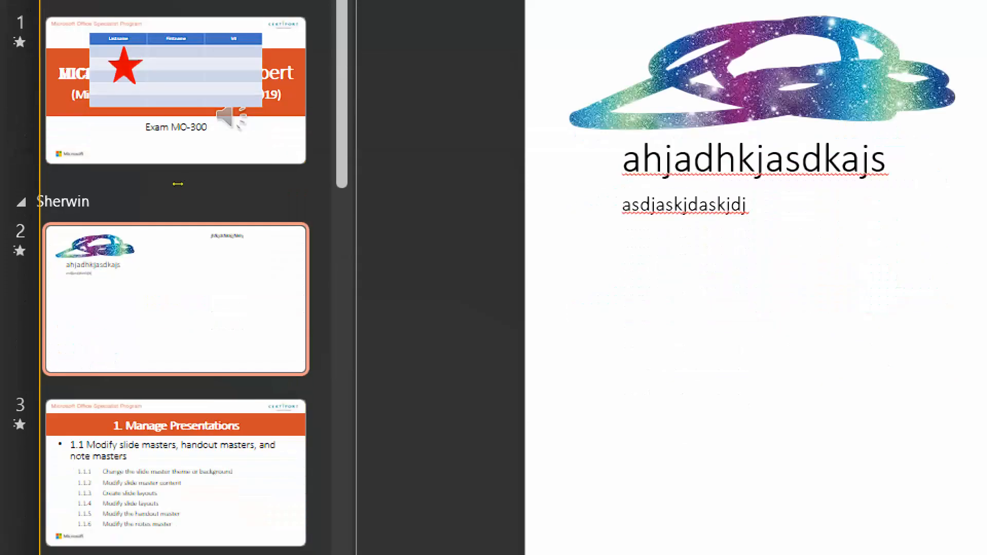
Scroll the thumbnail pane to slide 9 with the 'Ako'y tahimik' text and open it.
left_click(172, 455)
left_click_drag(173, 189, 174, 462)
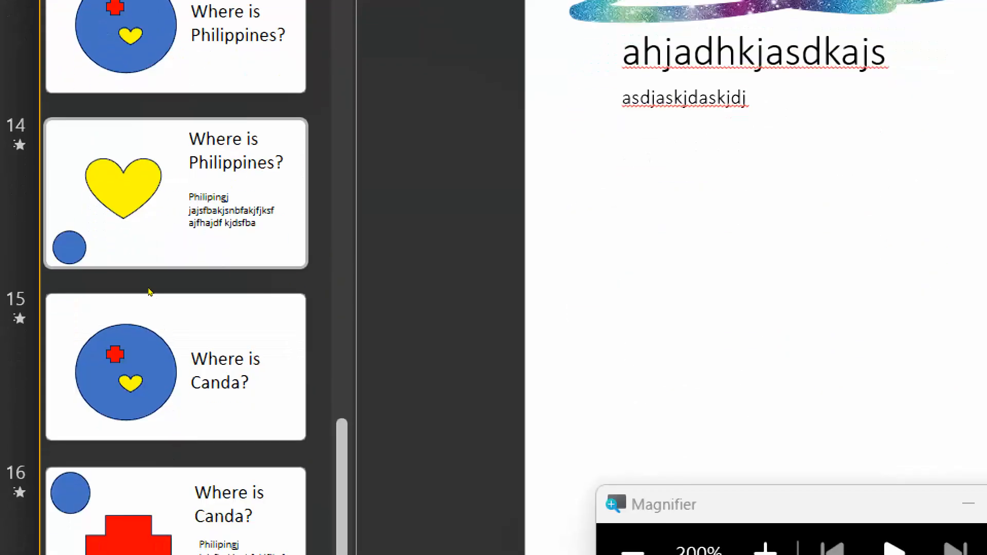
scroll(65, 267, "up", 5)
scroll(64, 267, "down", 3)
scroll(65, 268, "up", 3)
scroll(66, 268, "up", 3)
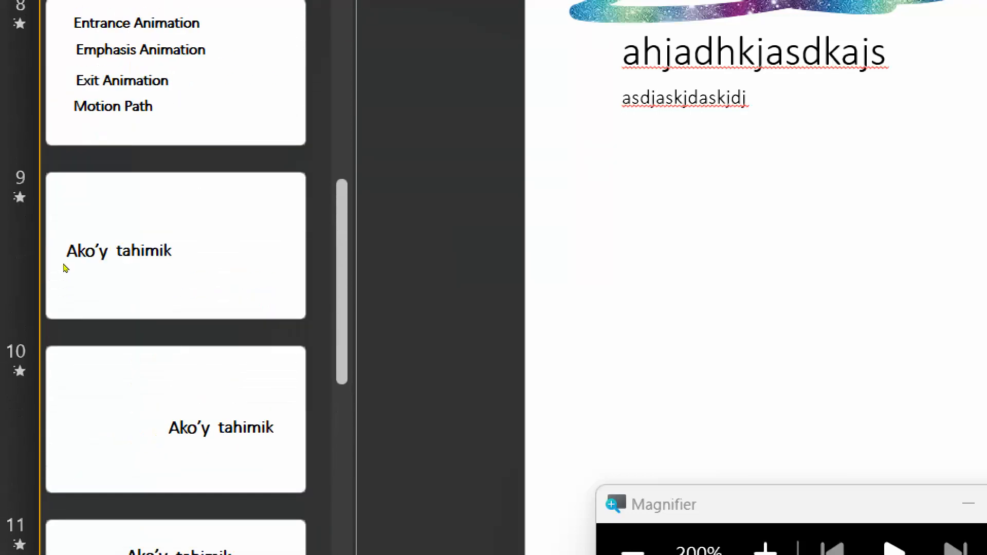
left_click(85, 309)
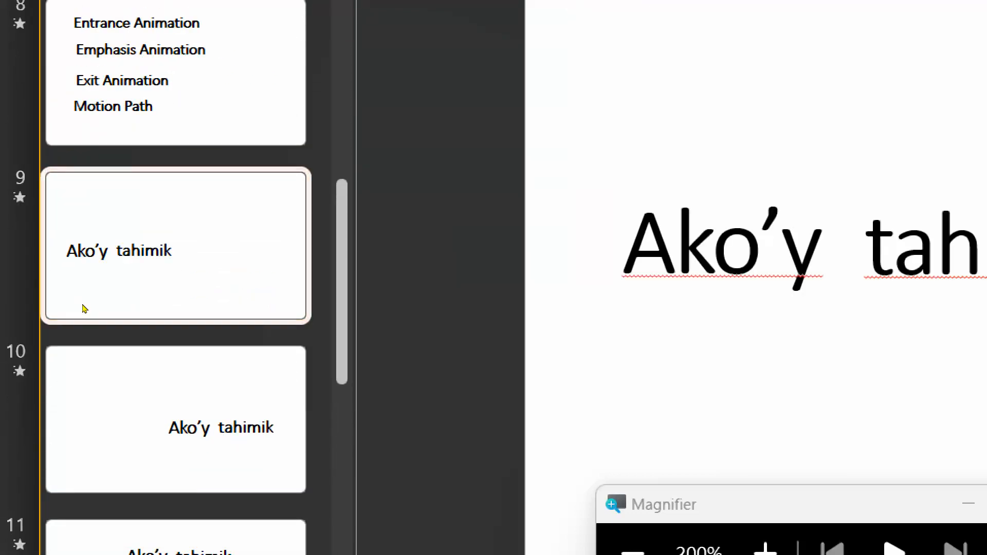
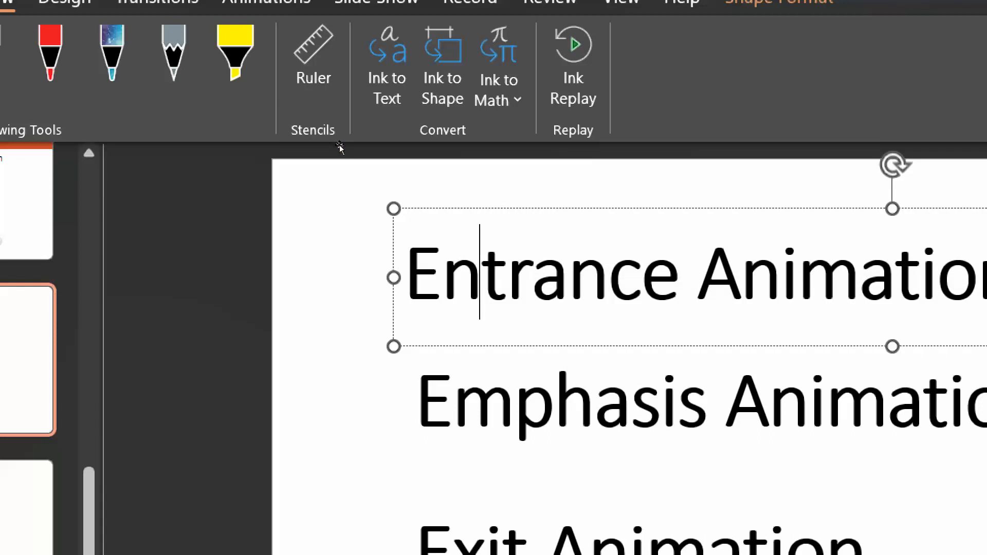
Select the whole Entrance Animation title box on slide 8.
key("Escape")
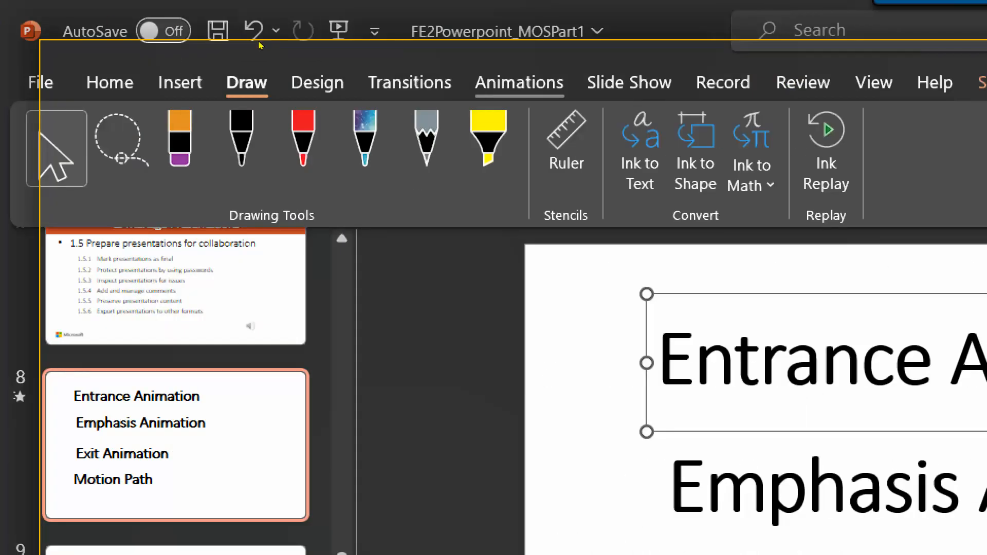
Set the Entrance Animation title's animation to None.
left_click(519, 83)
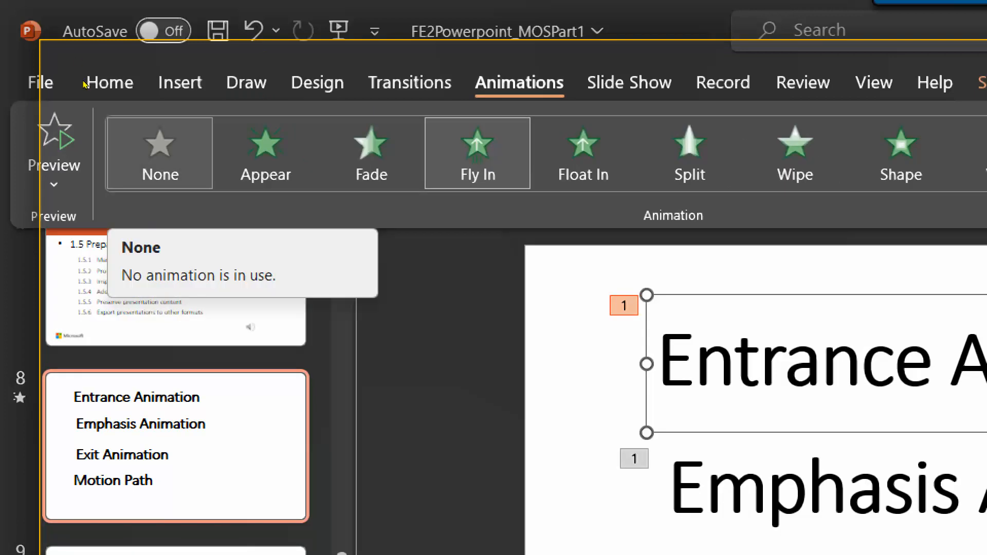
left_click(160, 155)
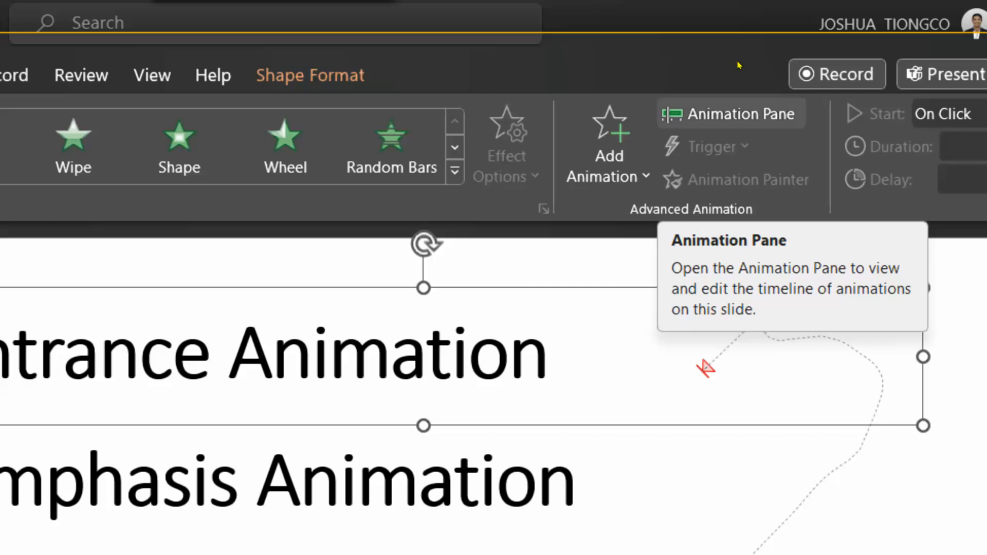
Show the Animation Pane and delete the Exit Animation title's leftover animation.
left_click(730, 113)
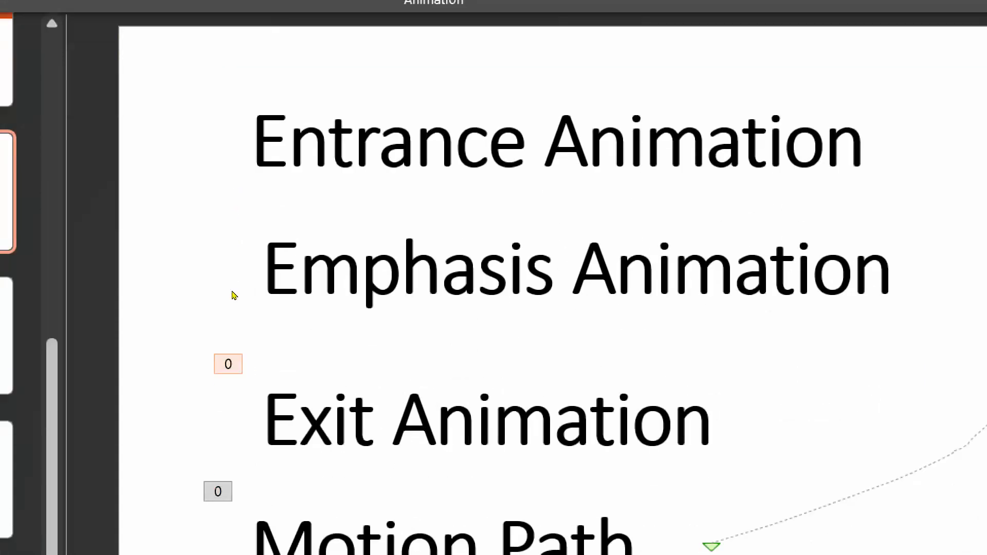
key("Delete")
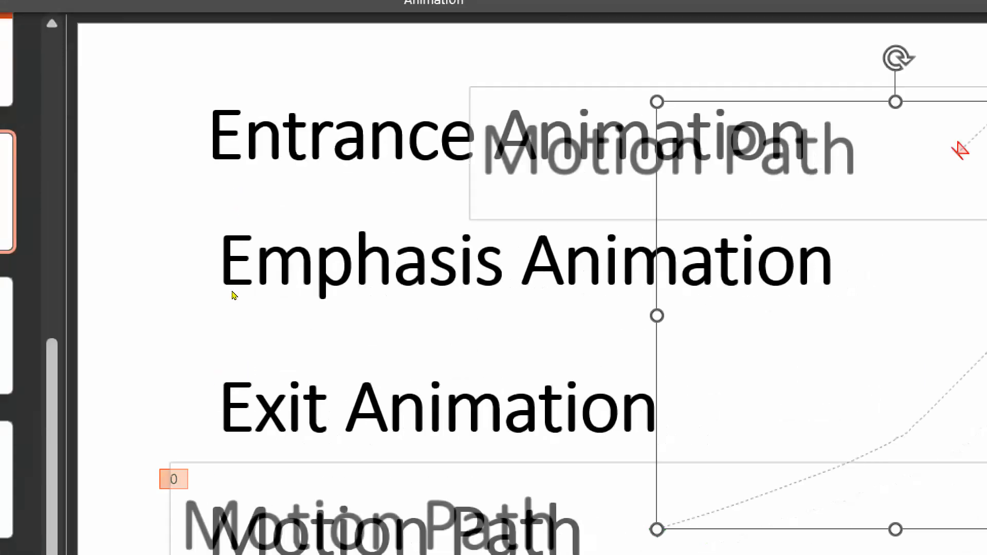
Select the Motion Path title's motion path, then select the whole Entrance Animation title box.
left_click(199, 350)
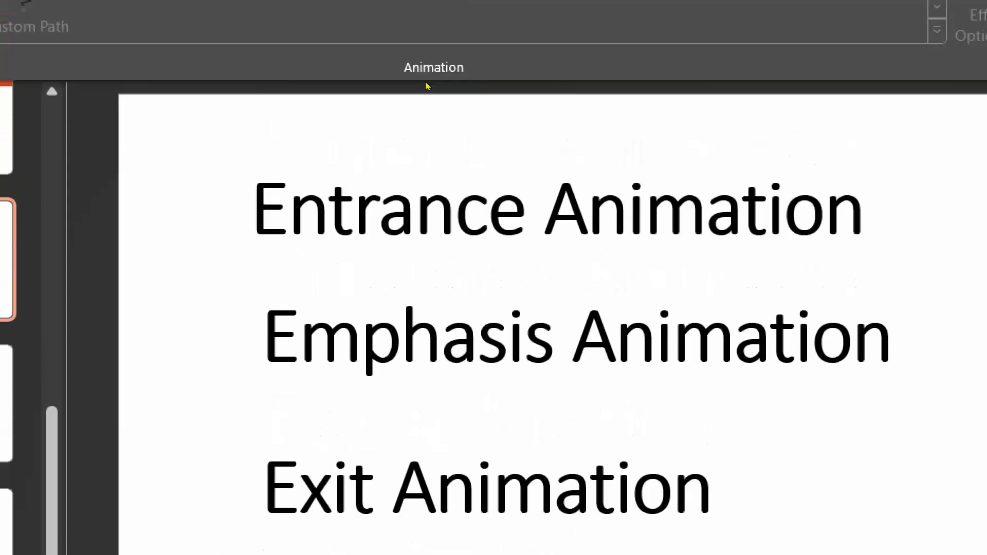
left_click(332, 100)
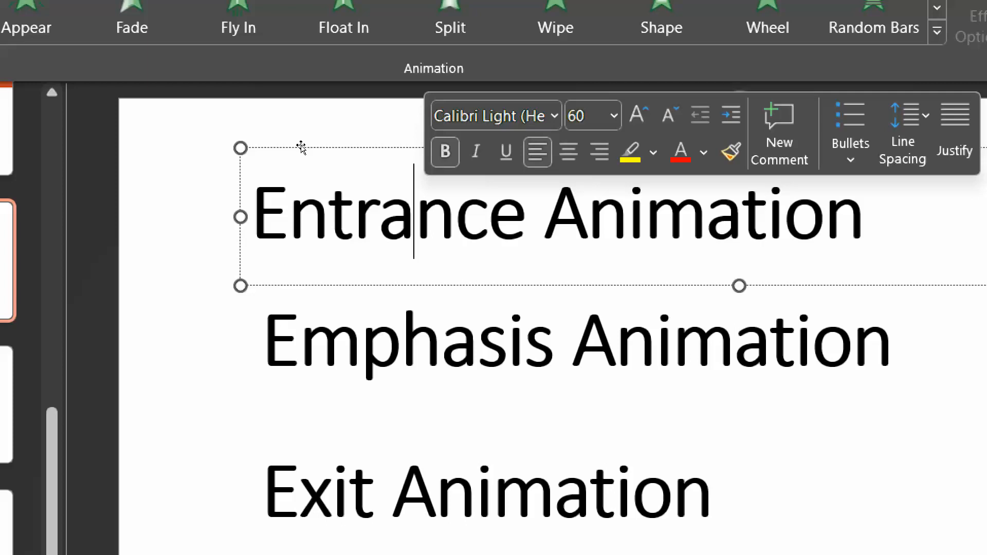
left_click(302, 147)
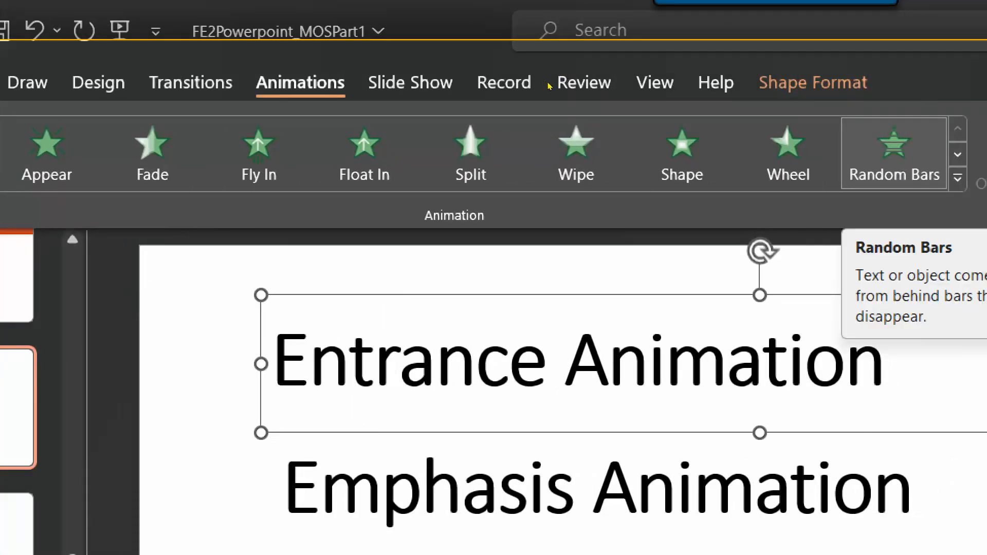
Apply the Bounce entrance effect to the Entrance Animation title.
left_click(925, 178)
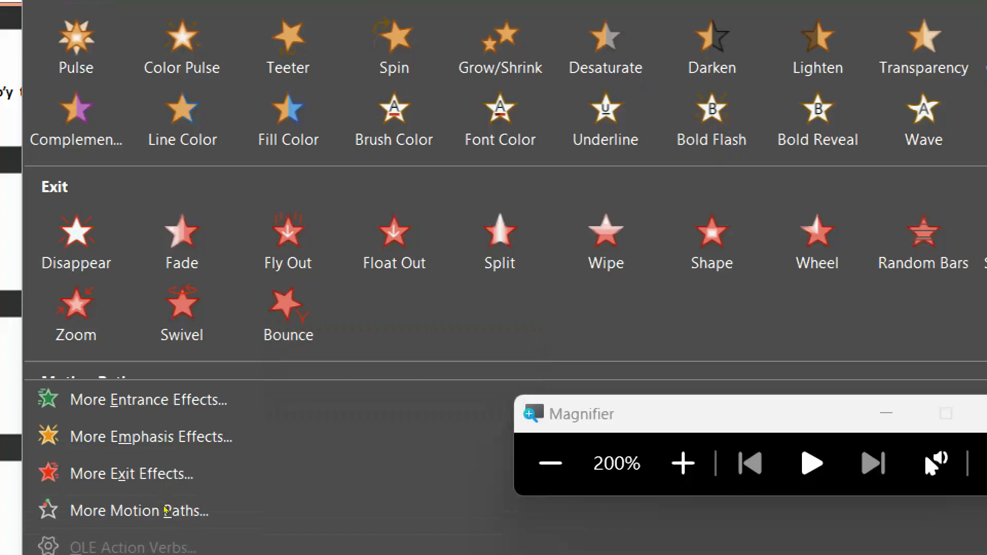
scroll(208, 400, "down", 2)
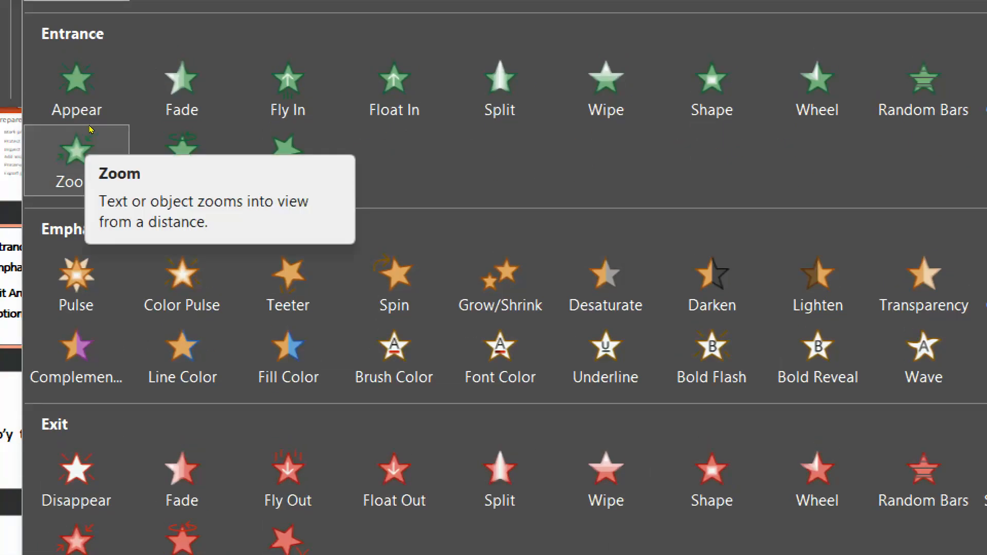
left_click(288, 154)
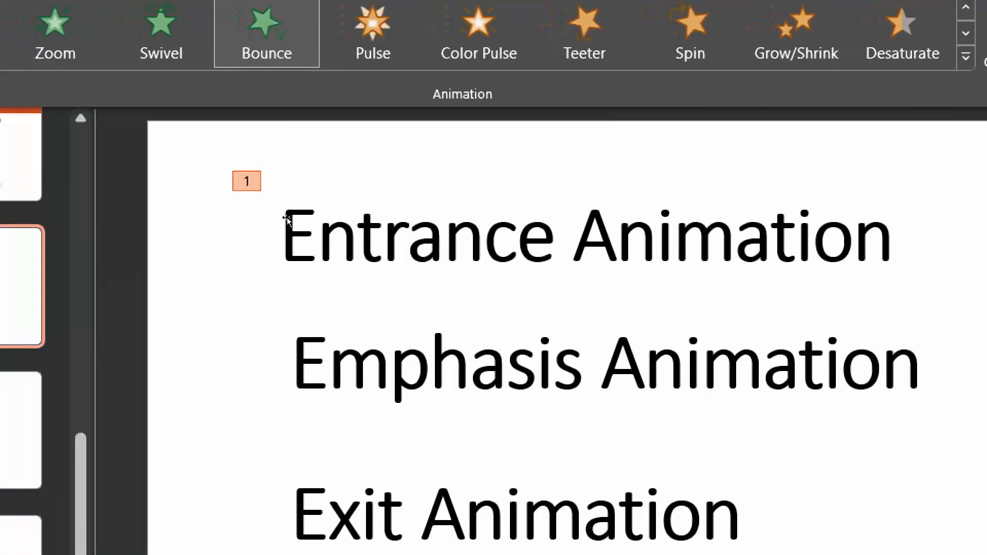
Add a Font Color emphasis effect to the Emphasis Animation title box.
left_click(427, 363)
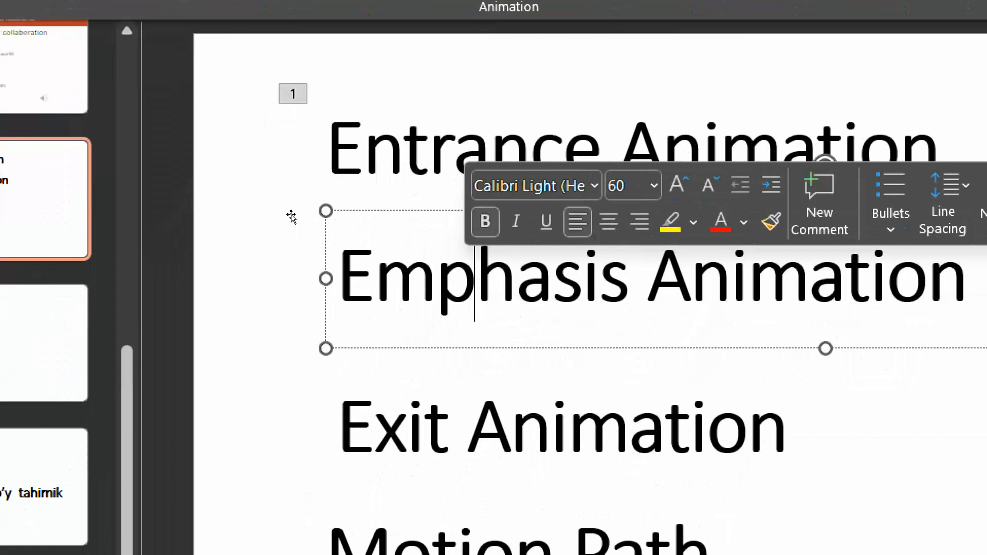
left_click(276, 208)
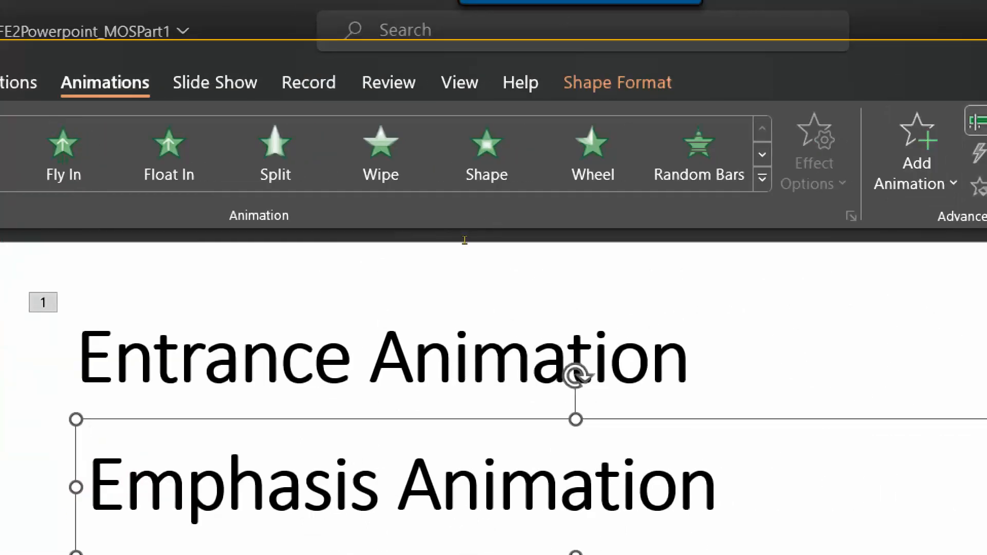
left_click(916, 158)
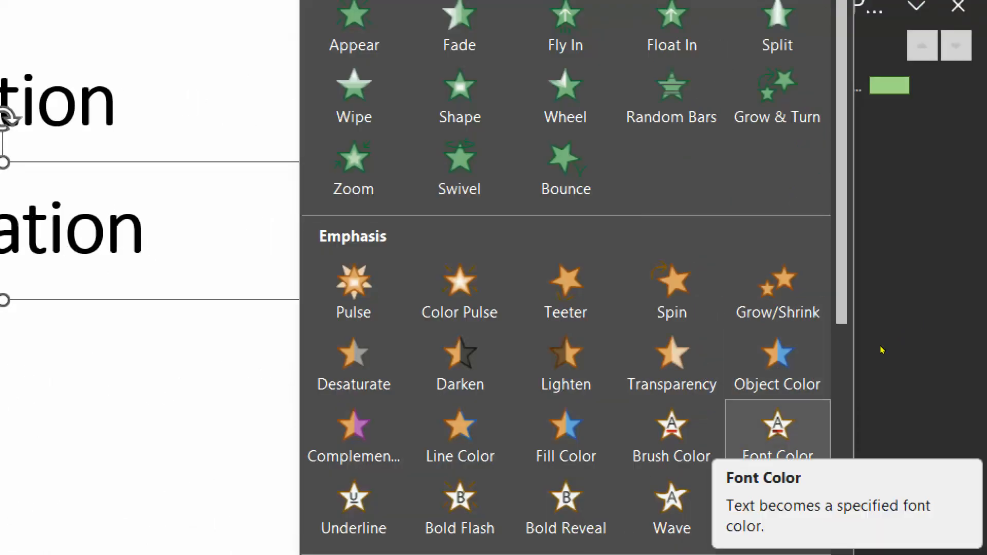
left_click(777, 436)
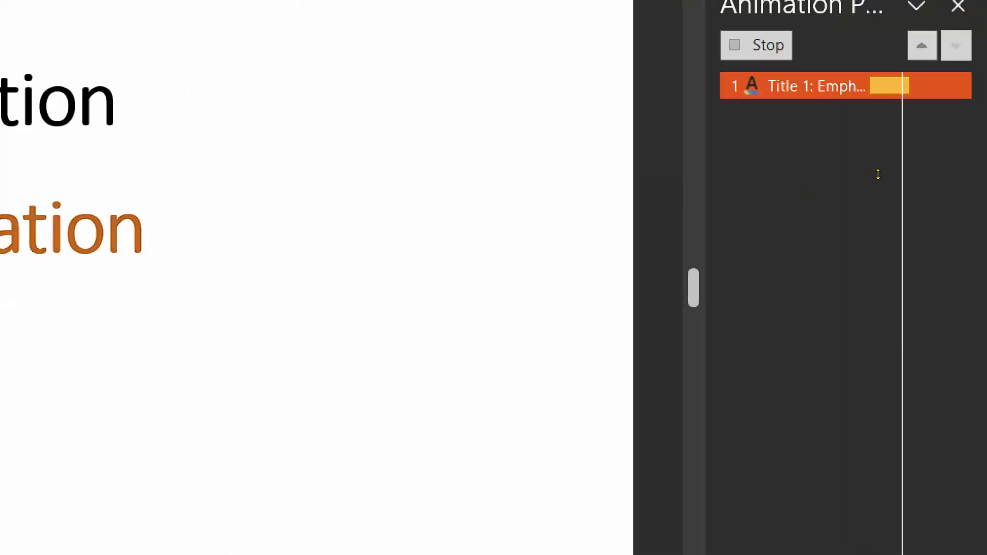
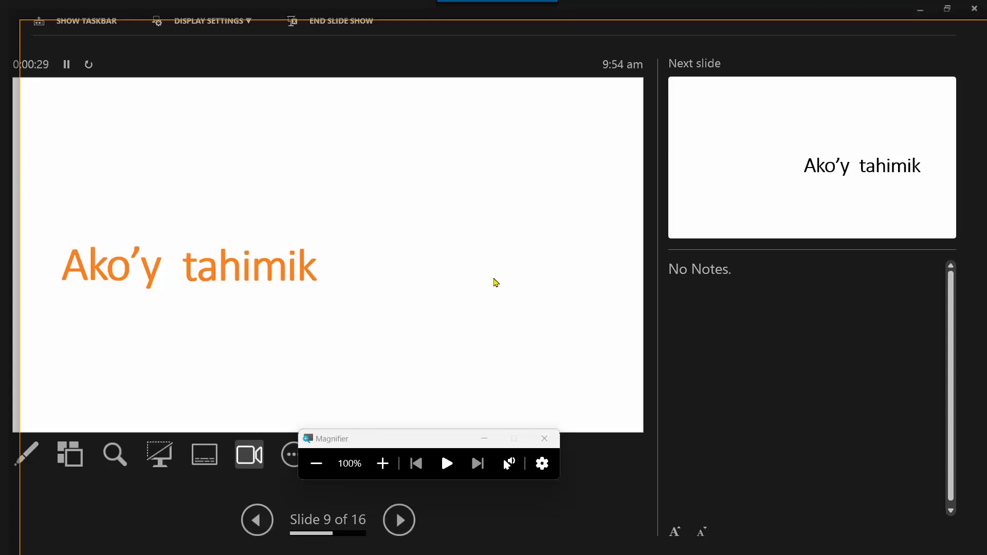
End the slide show and return to editing slide 9.
key("Escape")
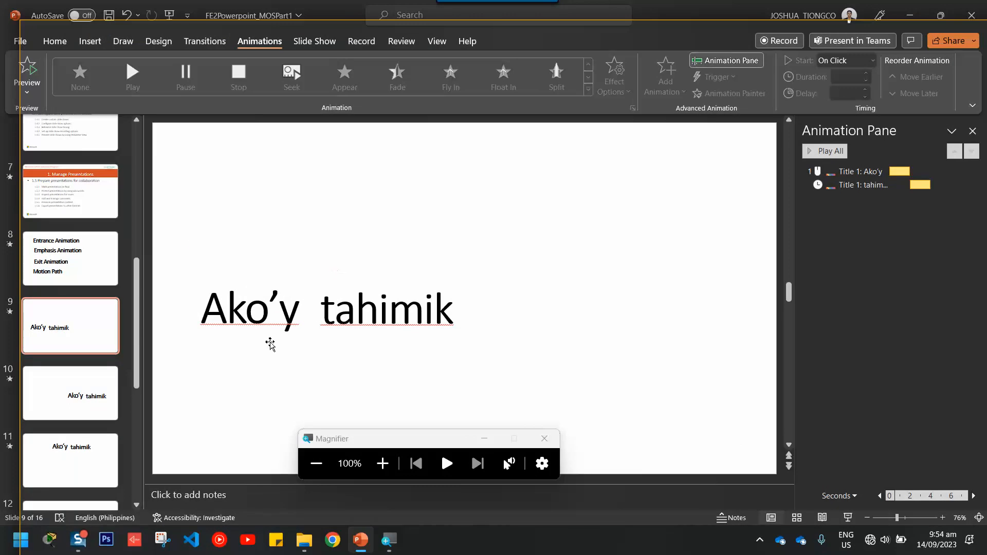
Select the Ako'y text box on slide 9 and zoom the view to 200%.
left_click(248, 316)
left_click_drag(232, 280, 227, 279)
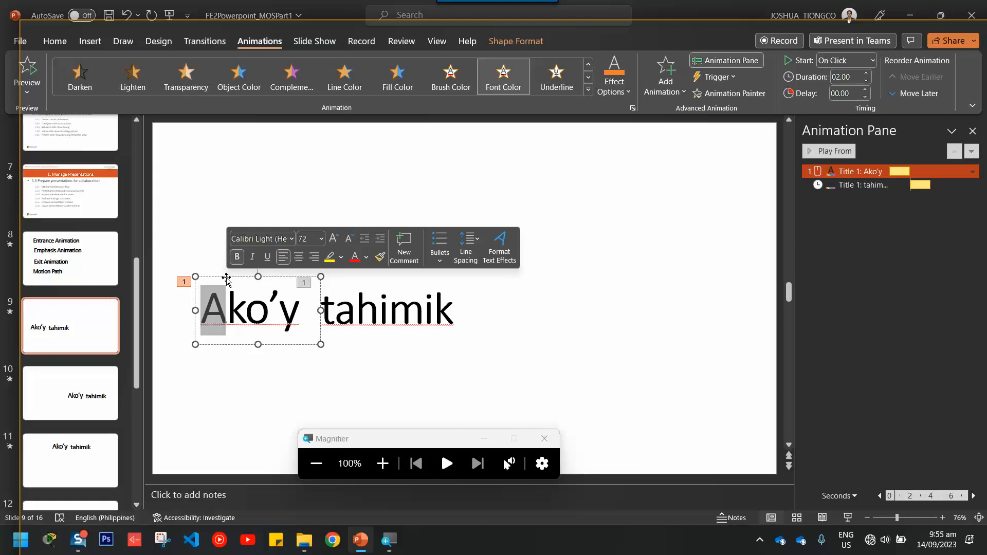
left_click(226, 277)
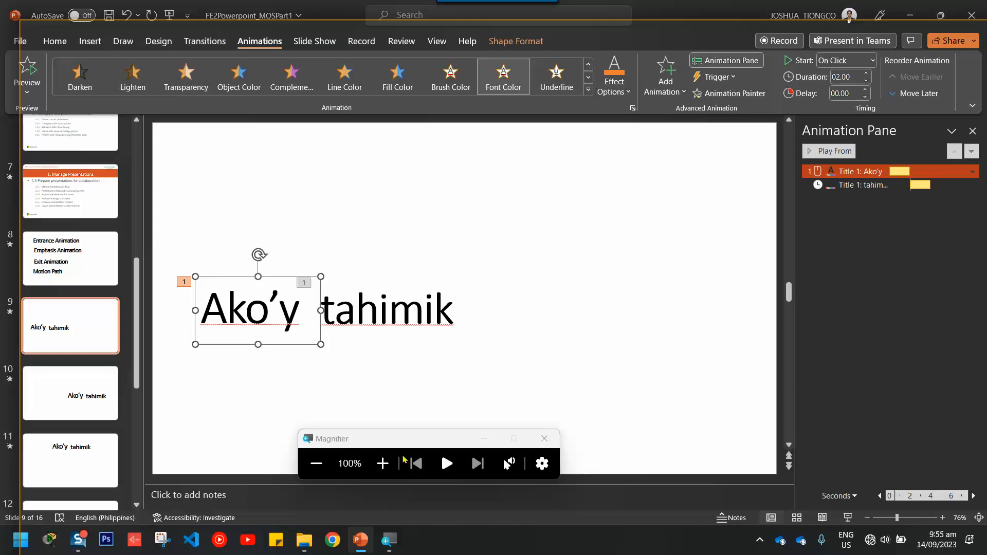
left_click(383, 465)
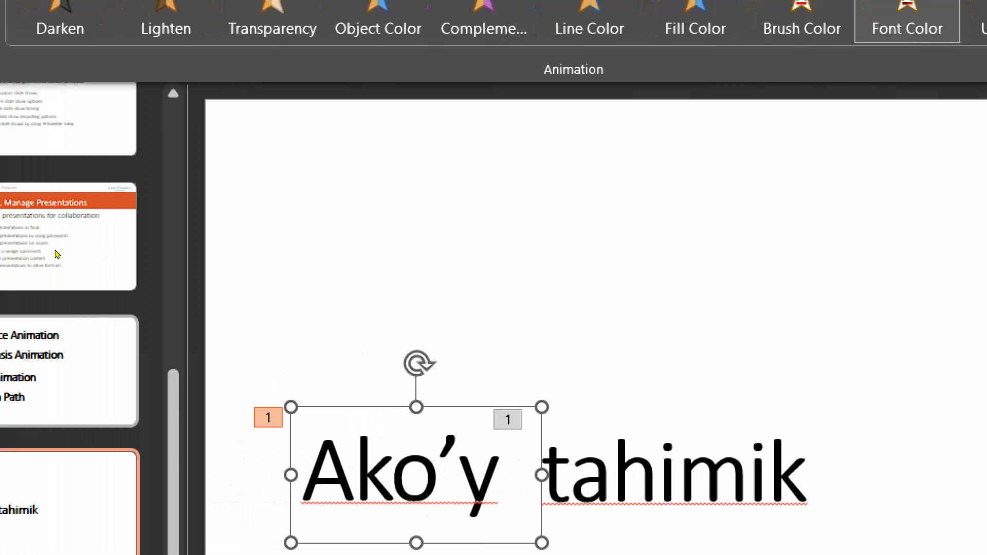
Insert a new slide 10 after slide 9 and select its content placeholder.
left_click(95, 324)
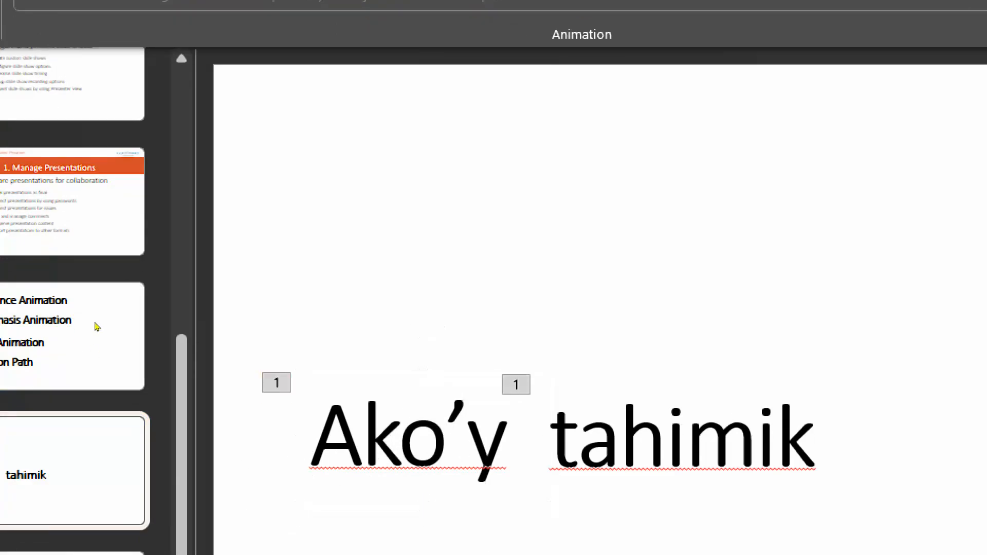
key("Return")
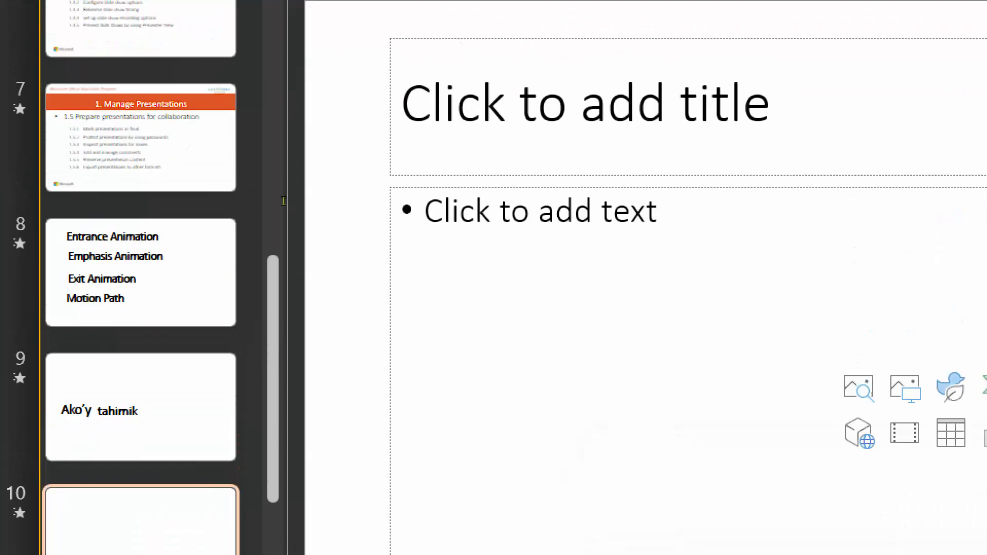
left_click(247, 216)
Delete the content placeholder, type 'Kapag' in the title, then shrink the box and move it lower.
key("Delete")
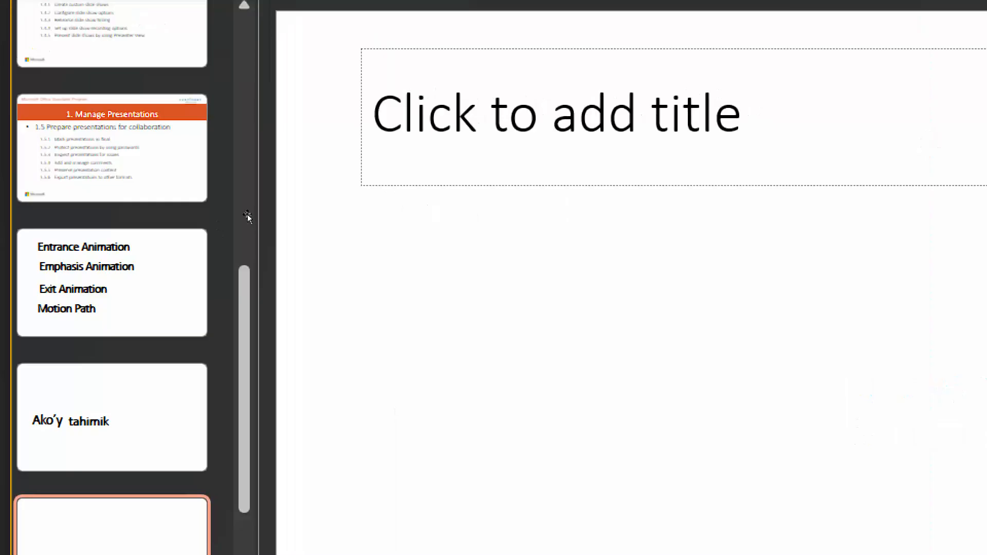
left_click(254, 208)
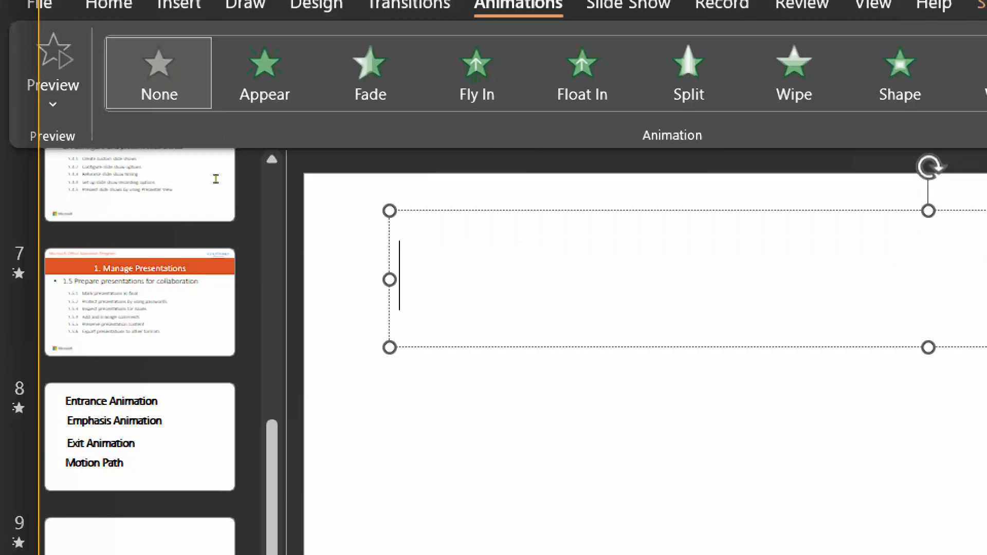
left_click_drag(736, 180, 485, 160)
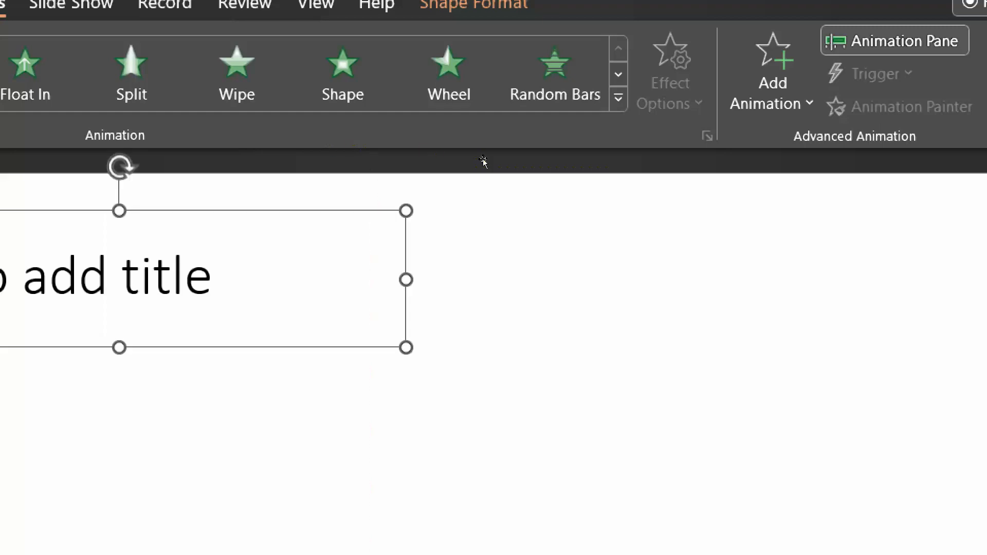
left_click(246, 176)
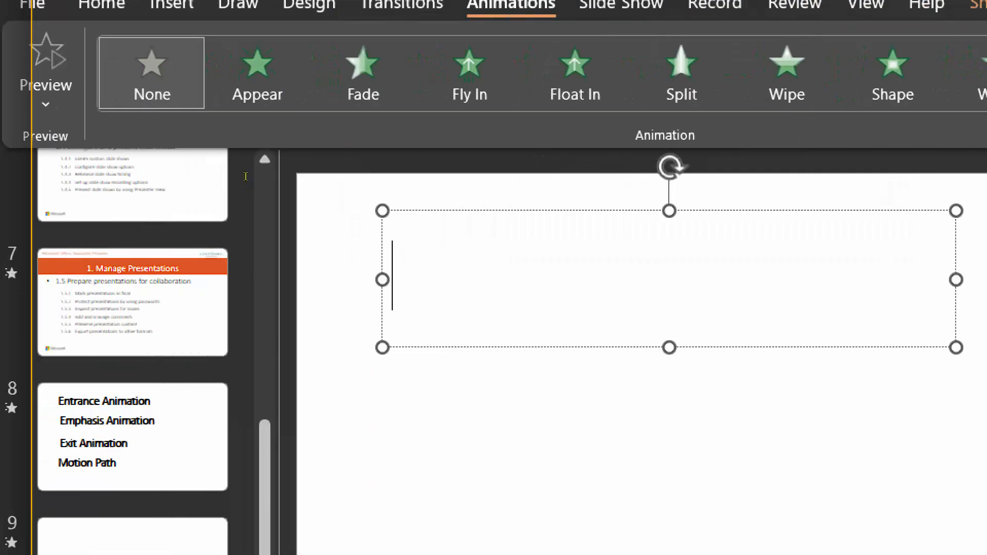
type("Kapag ")
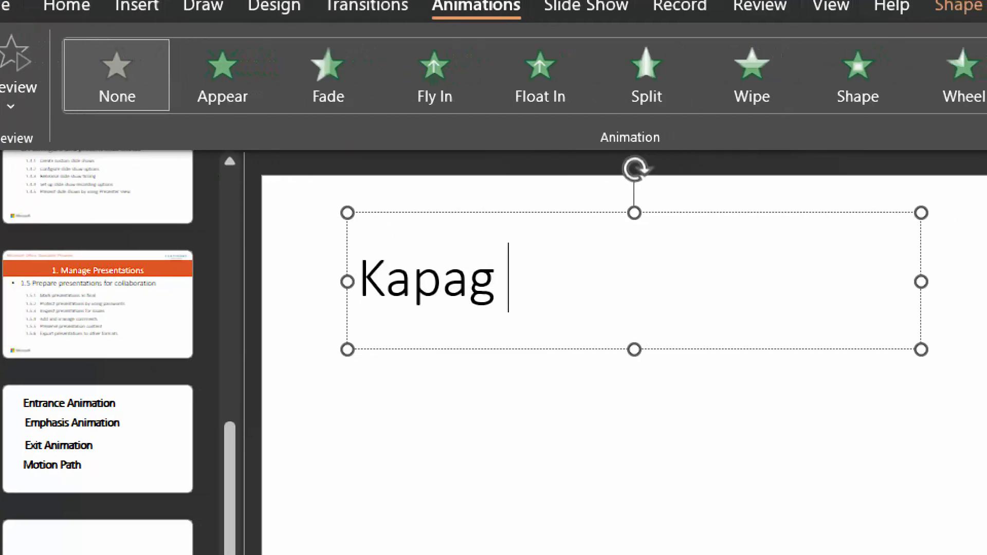
type("p")
key("BackSpace")
key("BackSpace")
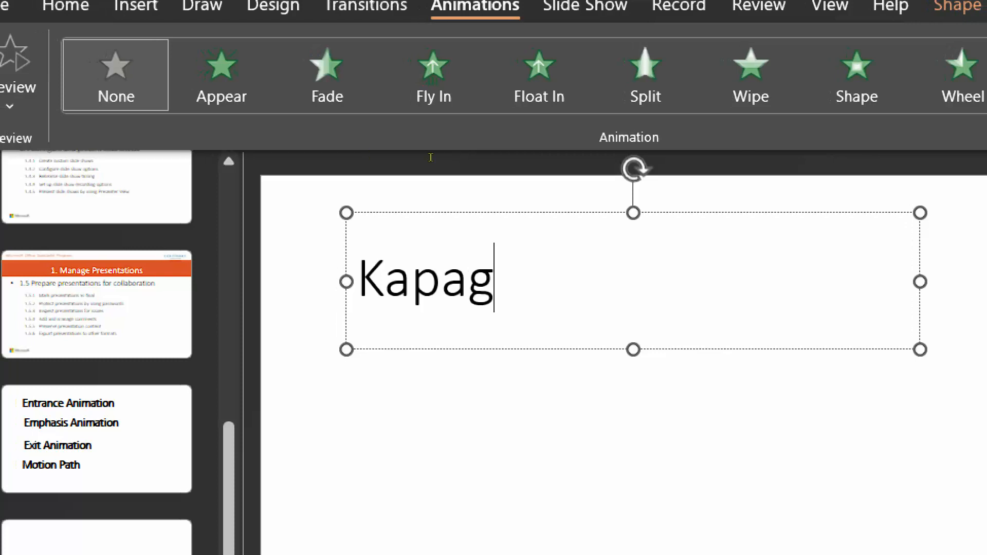
left_click_drag(920, 282, 465, 273)
left_click_drag(397, 205, 403, 382)
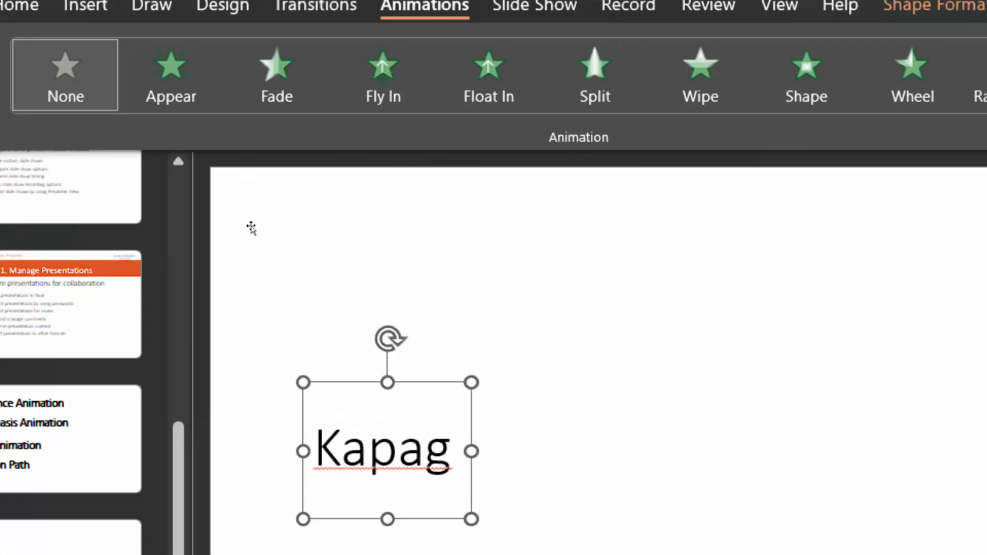
Paste a copy of the Kapag box beside it and retype it as 'inggit'.
key("ctrl+v")
left_click_drag(451, 397, 601, 382)
left_click(508, 455)
key("ctrl+a")
type("inggit")
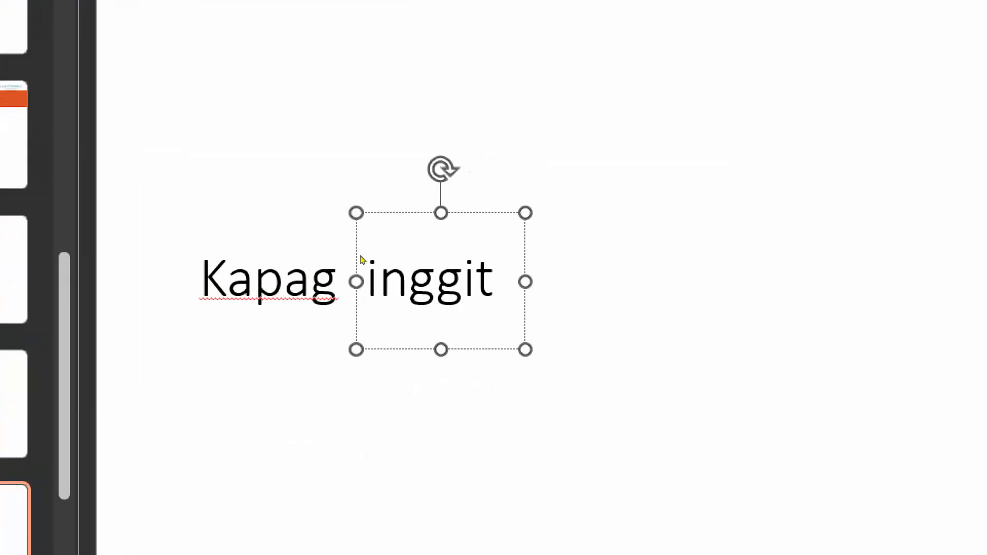
Duplicate the inggit box, change its text to 'aw', and place it next to inggit.
left_click(363, 249)
key("ctrl+c")
key("ctrl+v")
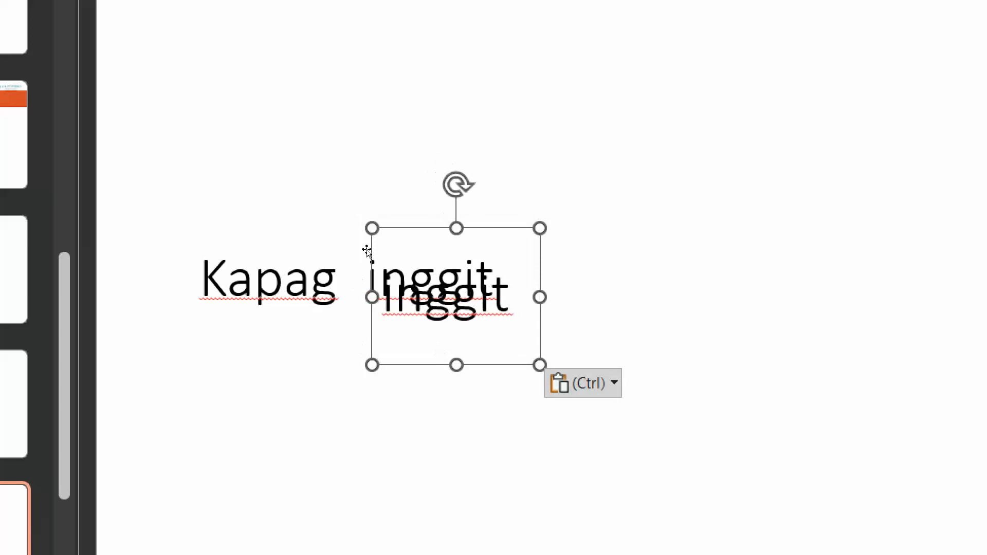
left_click_drag(375, 258, 452, 245)
left_click(628, 277)
double_click(628, 277)
type("aw")
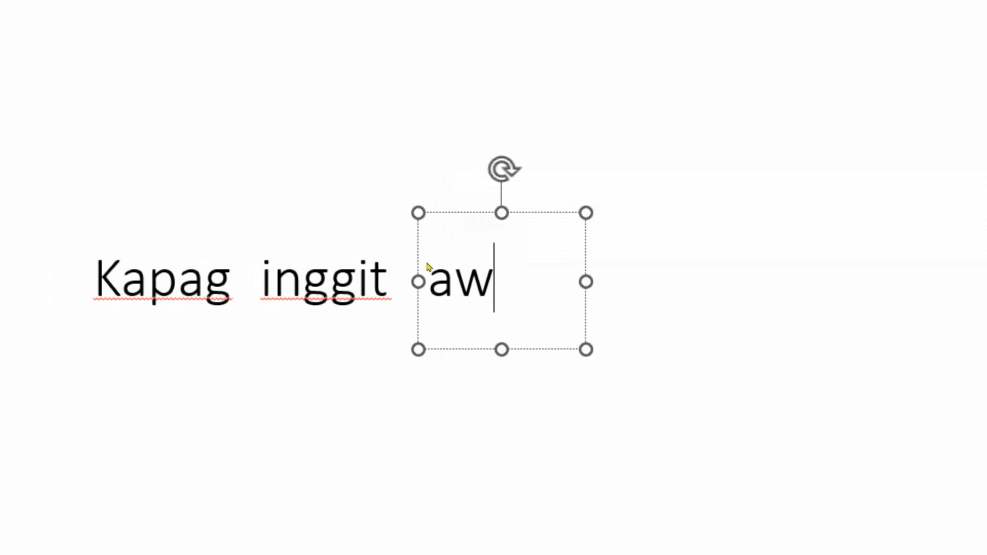
left_click_drag(419, 266, 412, 267)
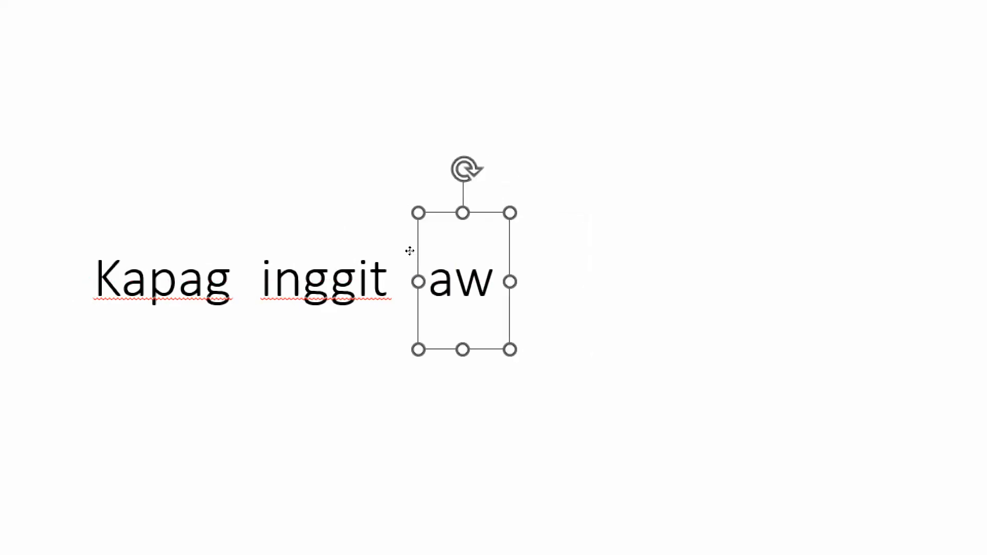
Duplicate the aw box into a second 'aw' aligned beside it, then select the Kapag box.
key("ctrl+c")
key("ctrl+v")
left_click_drag(418, 253, 456, 239)
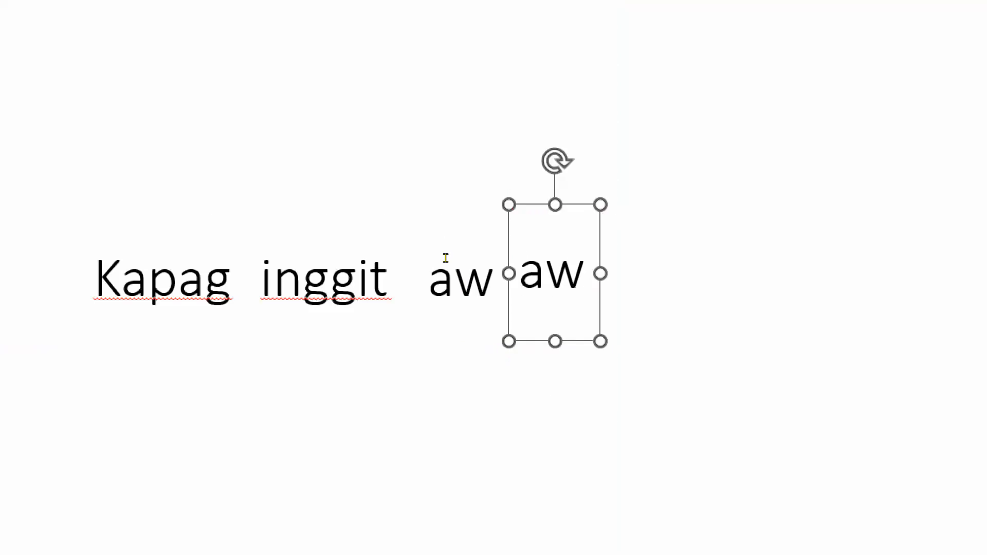
key("Down")
key("Down")
key("Down")
key("Down")
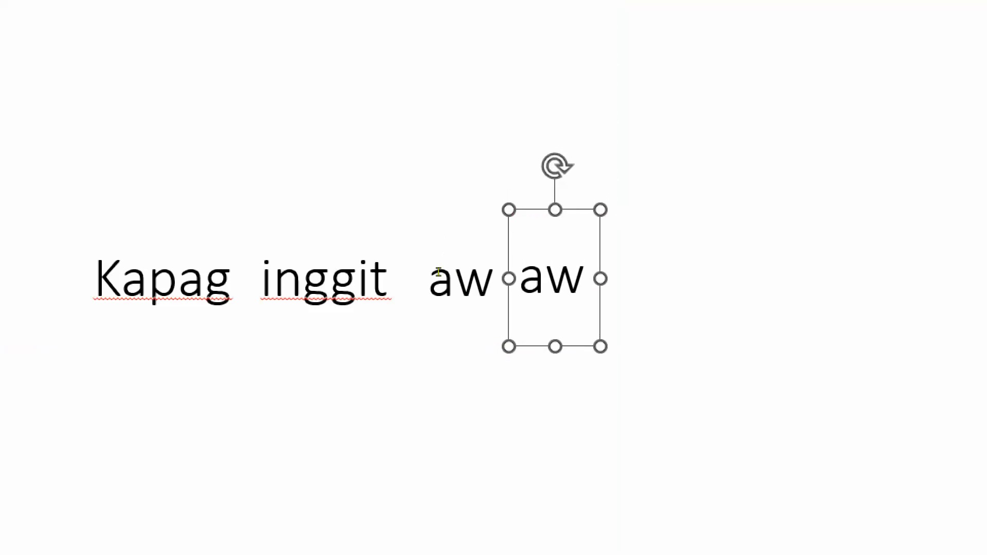
left_click(545, 278)
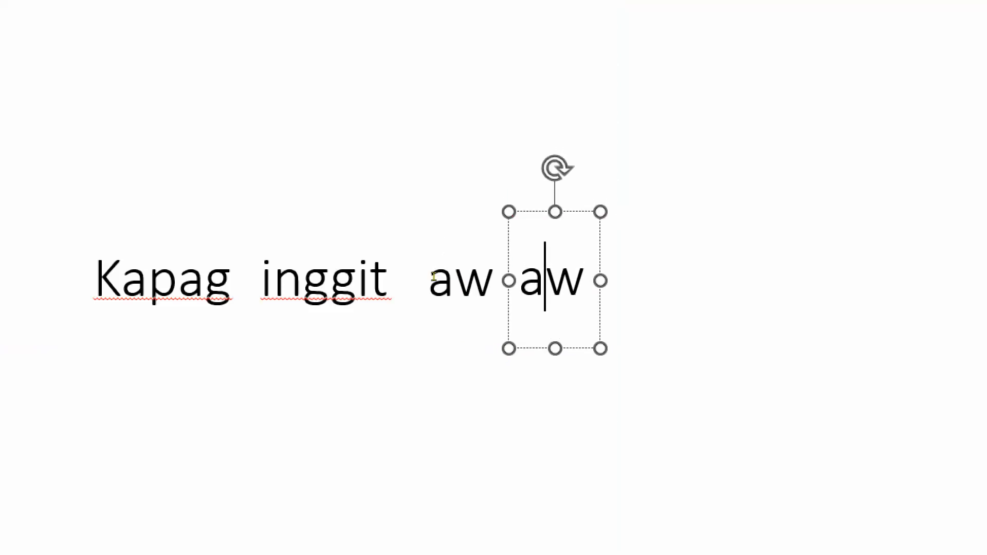
left_click(343, 351)
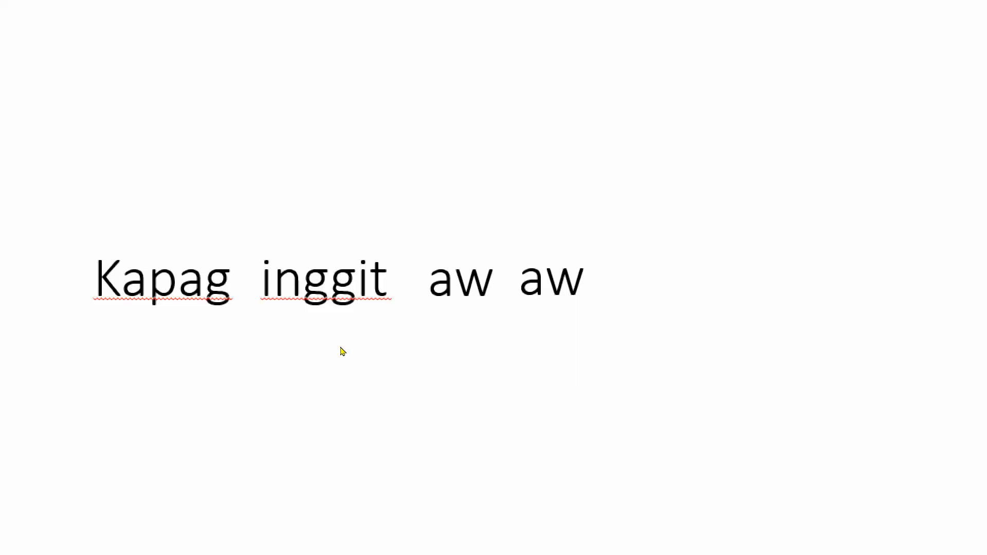
left_click(220, 263)
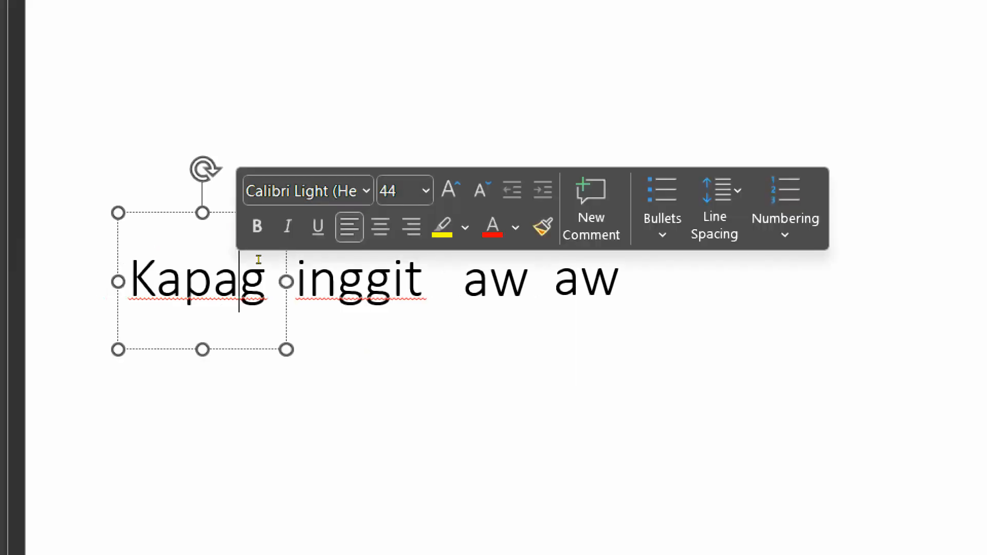
left_click(221, 226)
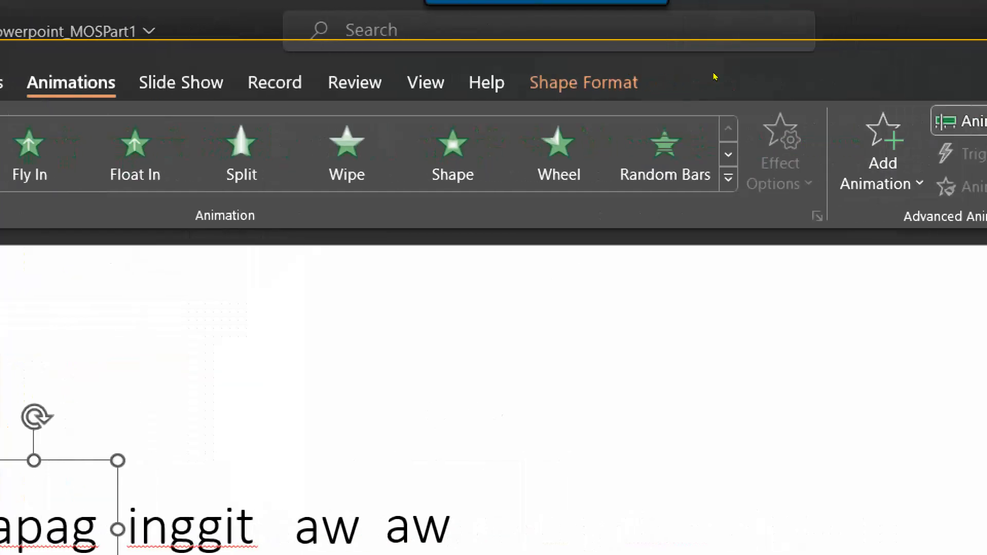
Browse the Add Animation gallery without applying an effect, then switch to the Insert ribbon.
left_click(792, 155)
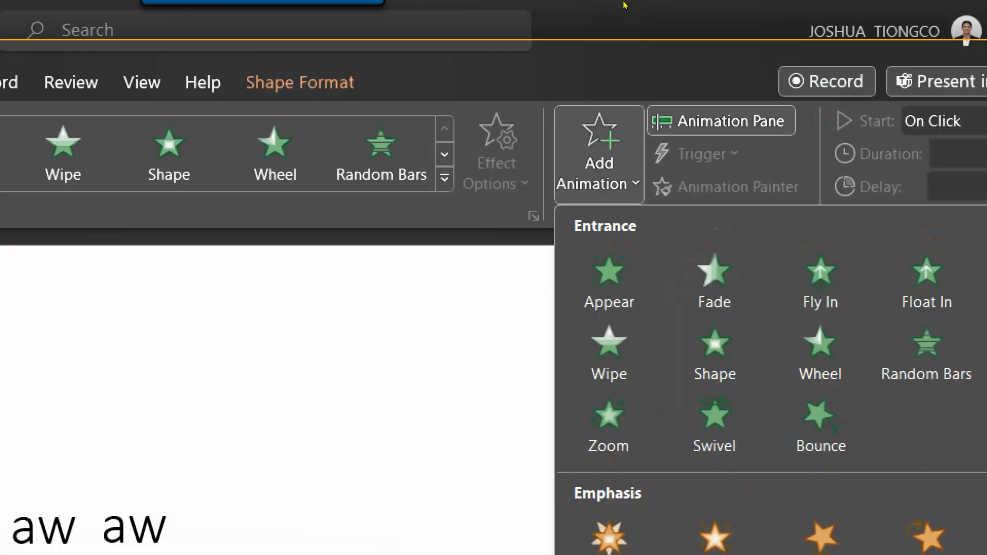
left_click(620, 116)
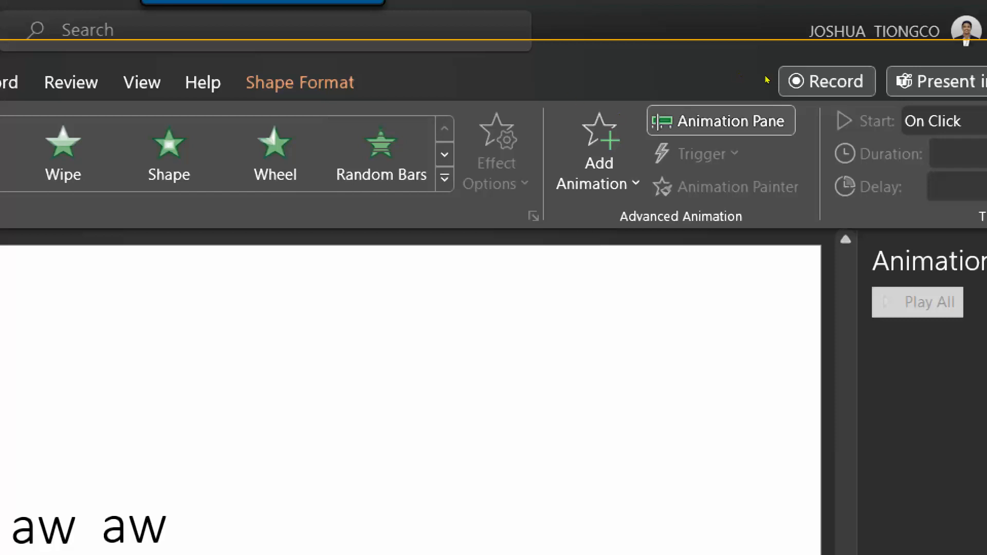
left_click(320, 152)
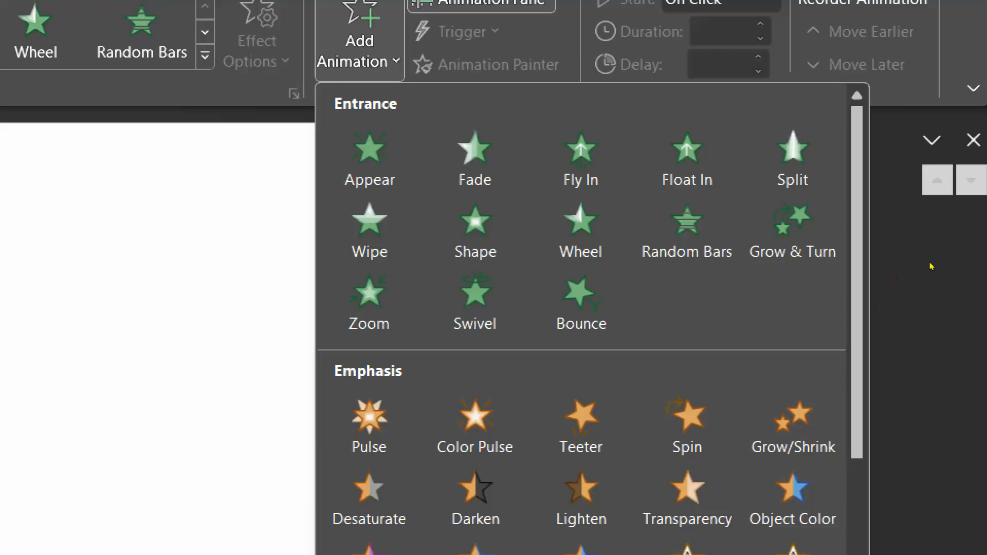
scroll(914, 291, "down", 5)
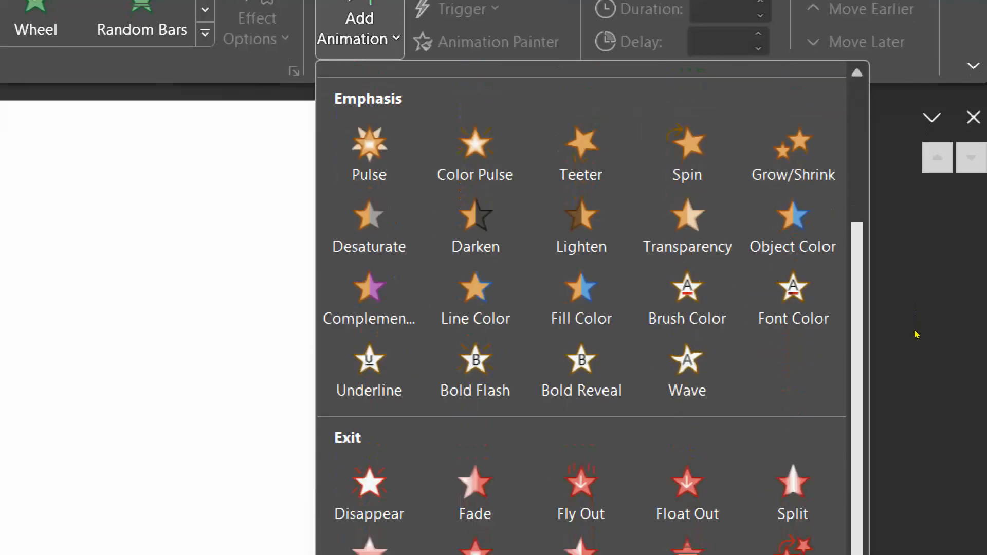
key("Escape")
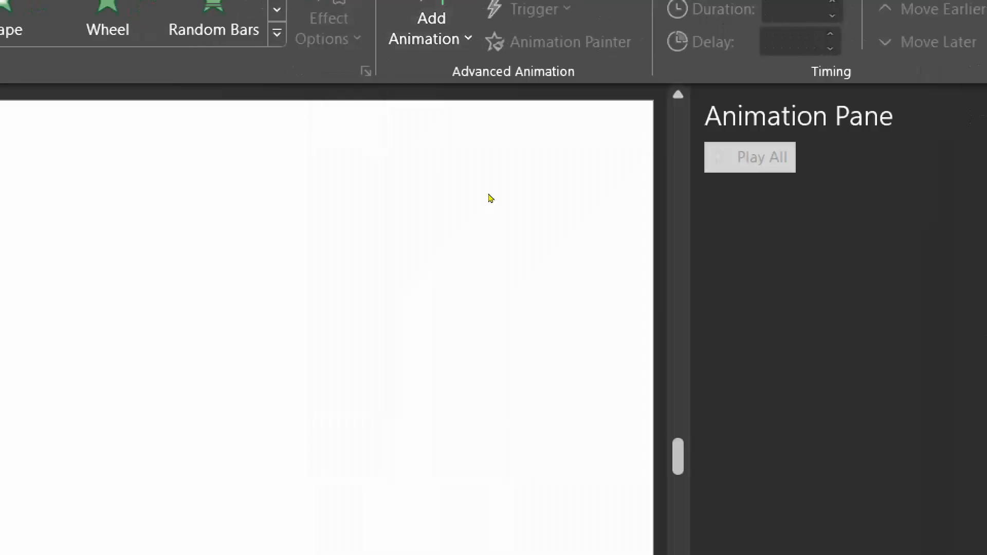
left_click(125, 186)
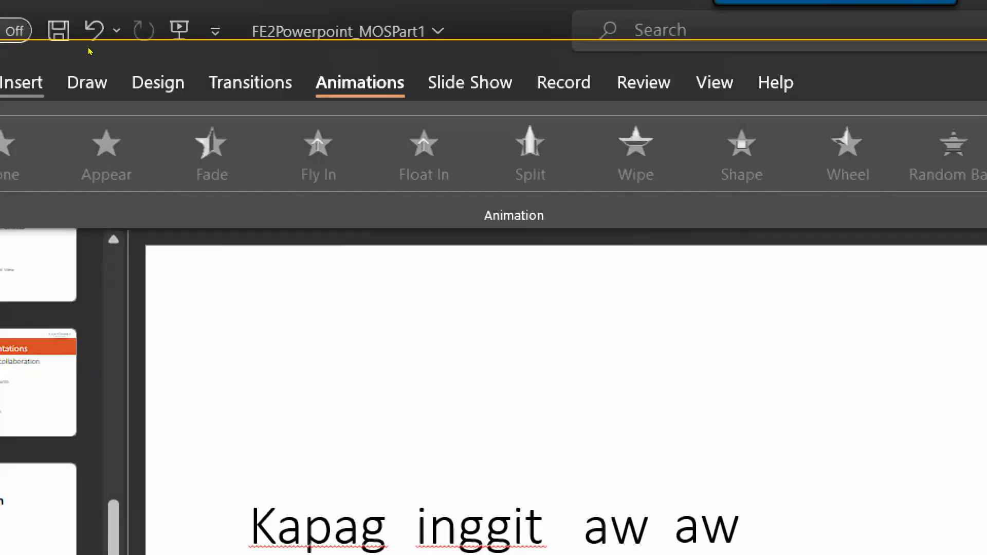
left_click(26, 83)
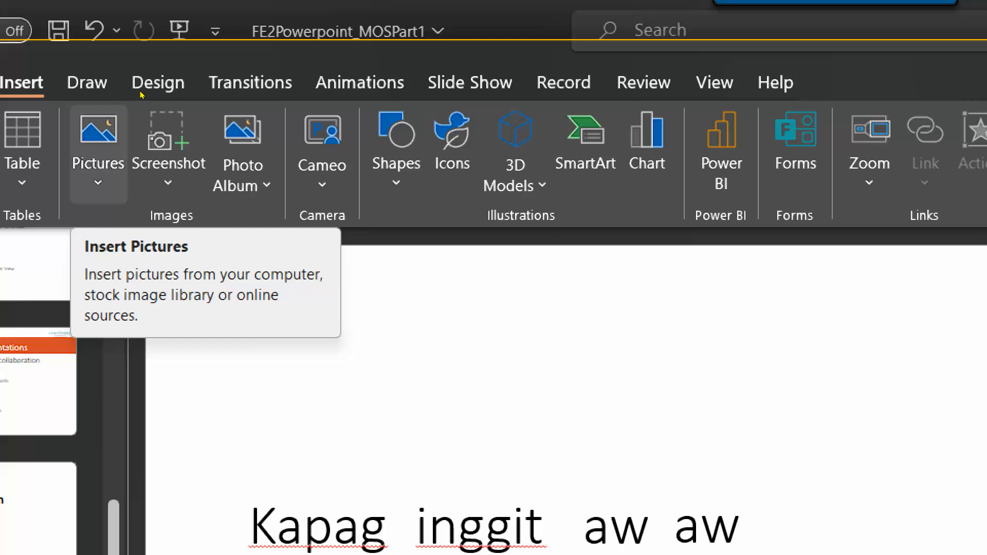
Insert a picture from This Device, browsing up the OneDrive folders into Sample Materials.
left_click(98, 149)
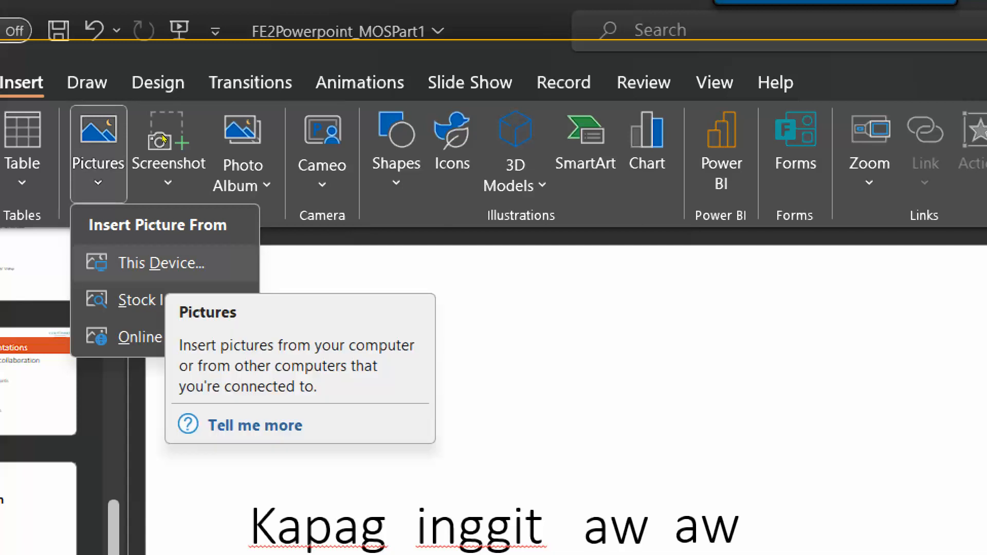
left_click(163, 264)
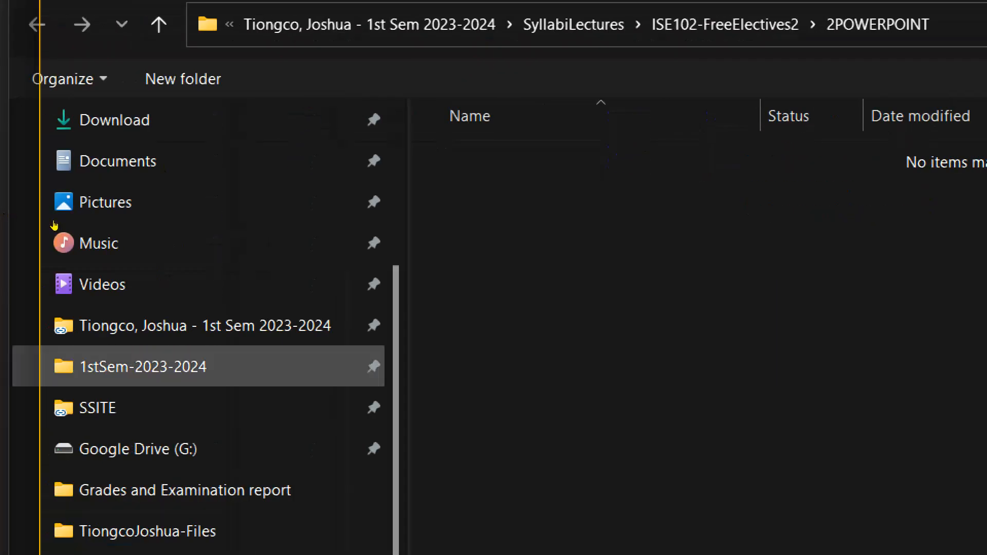
left_click(205, 326)
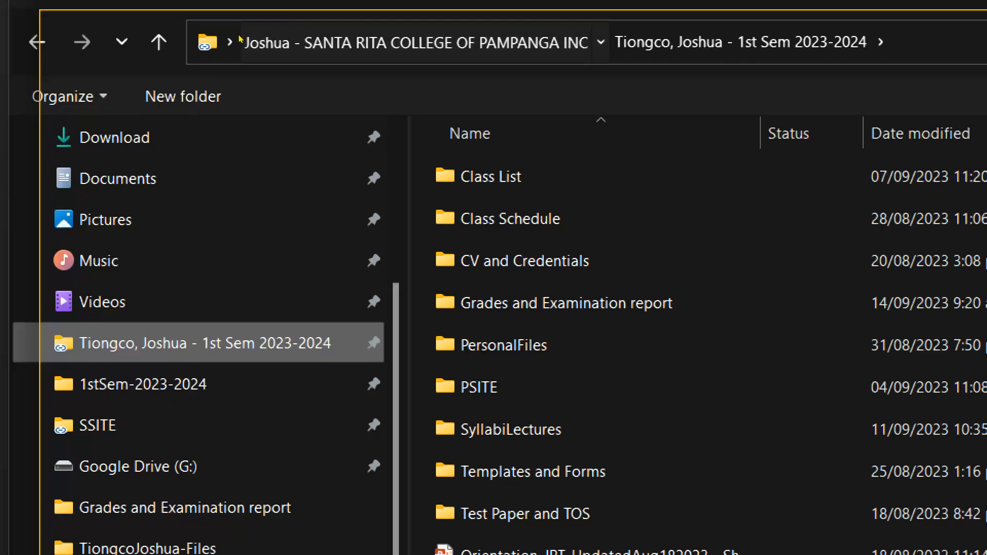
left_click(240, 40)
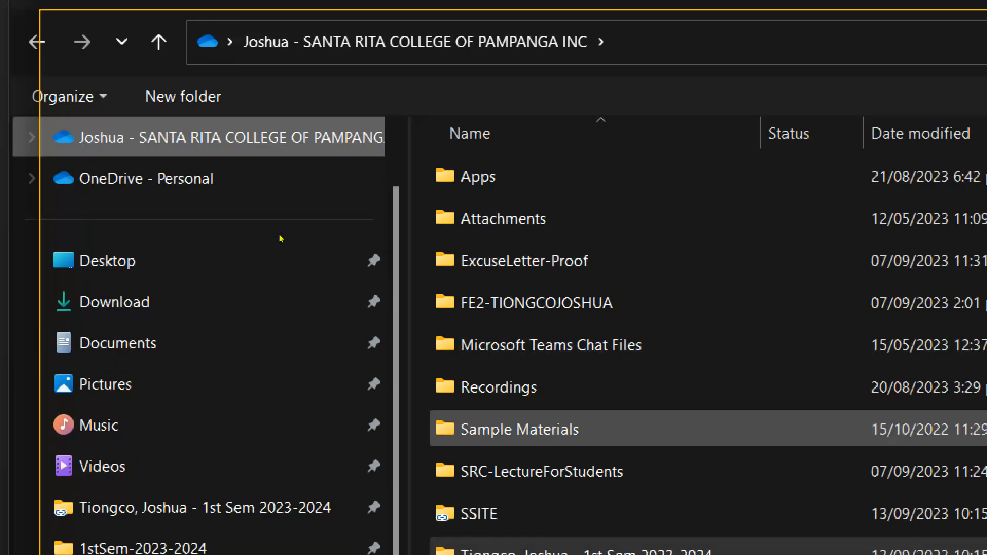
double_click(524, 430)
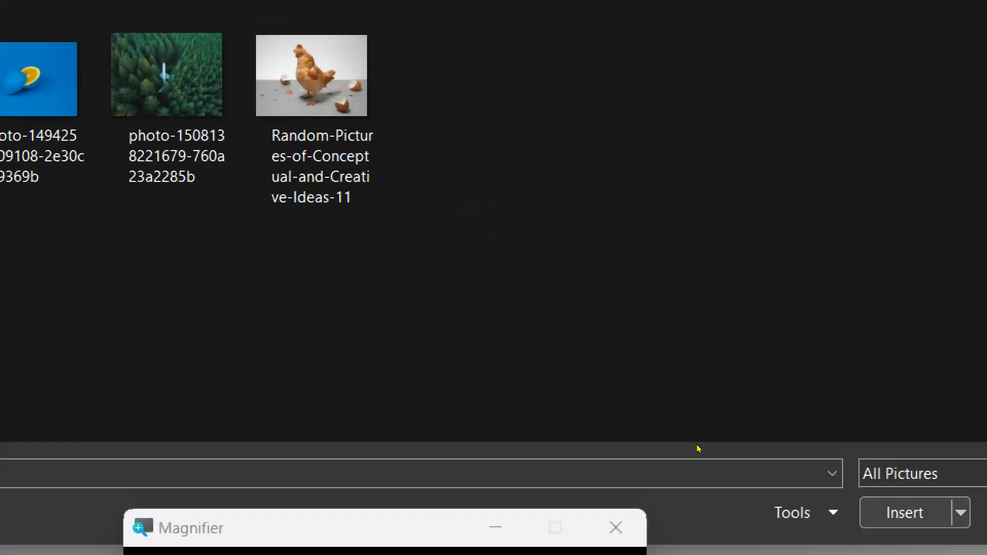
Insert the dog photo 'download (1)' and nudge it slightly up and left.
key("Return")
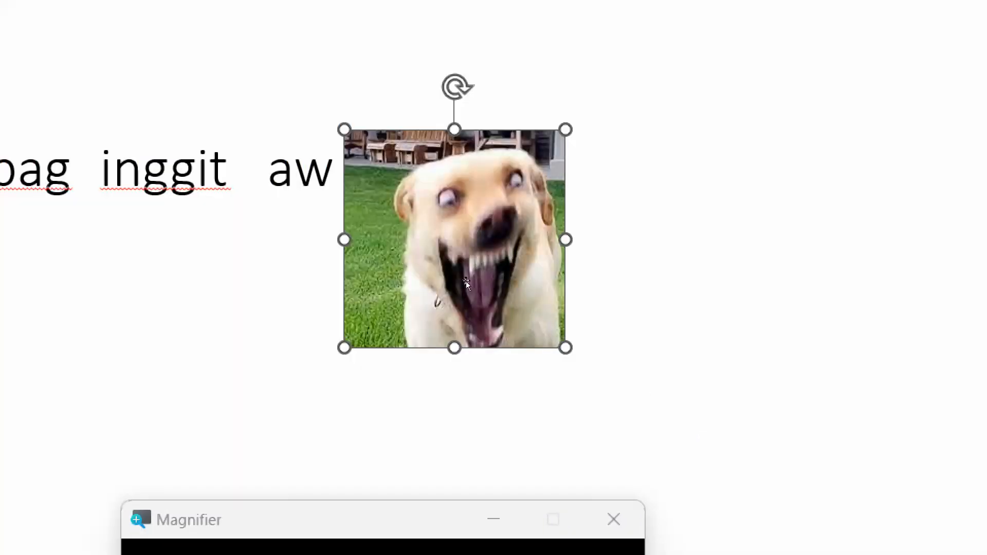
left_click_drag(404, 239, 363, 223)
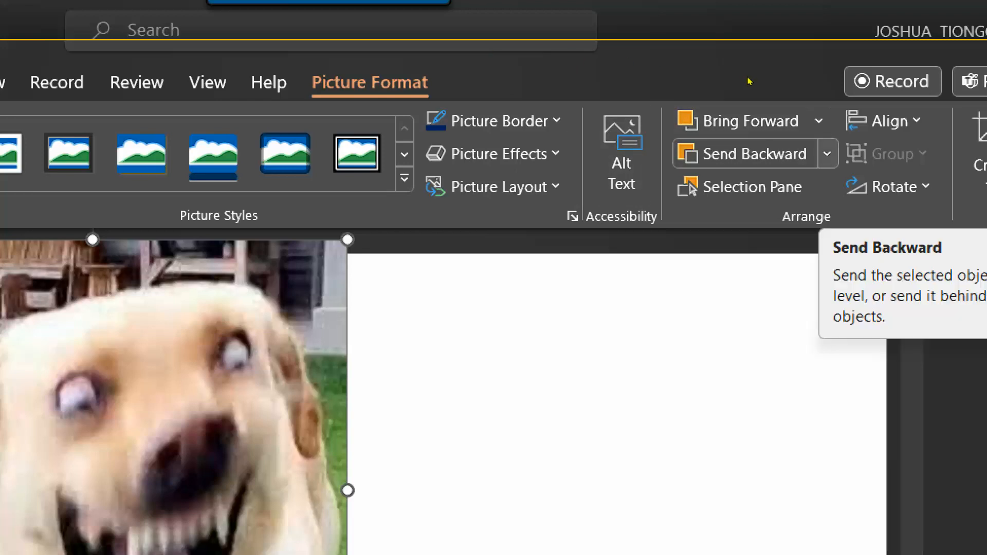
Send the dog photo to the back, shift it left under the words, and preview Corrections.
left_click(827, 154)
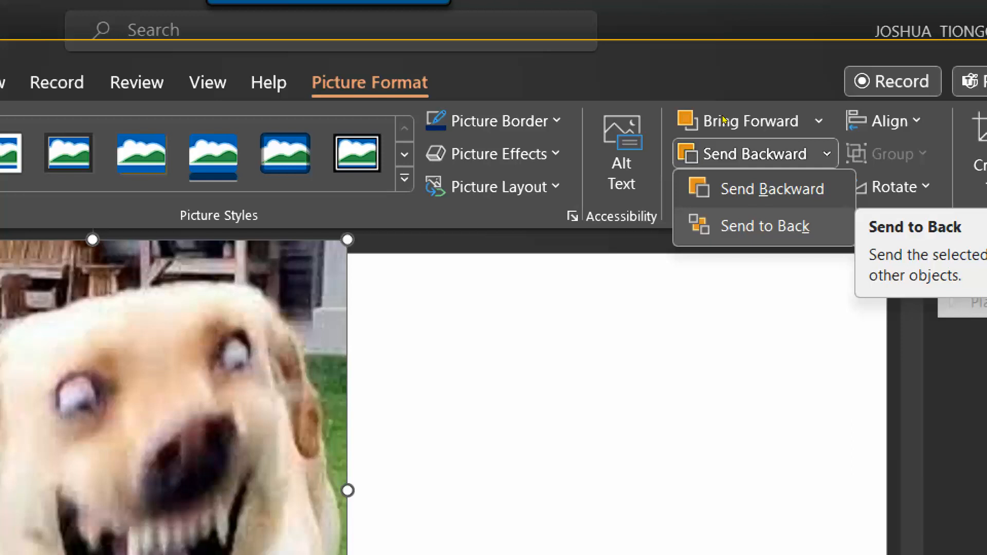
left_click(765, 226)
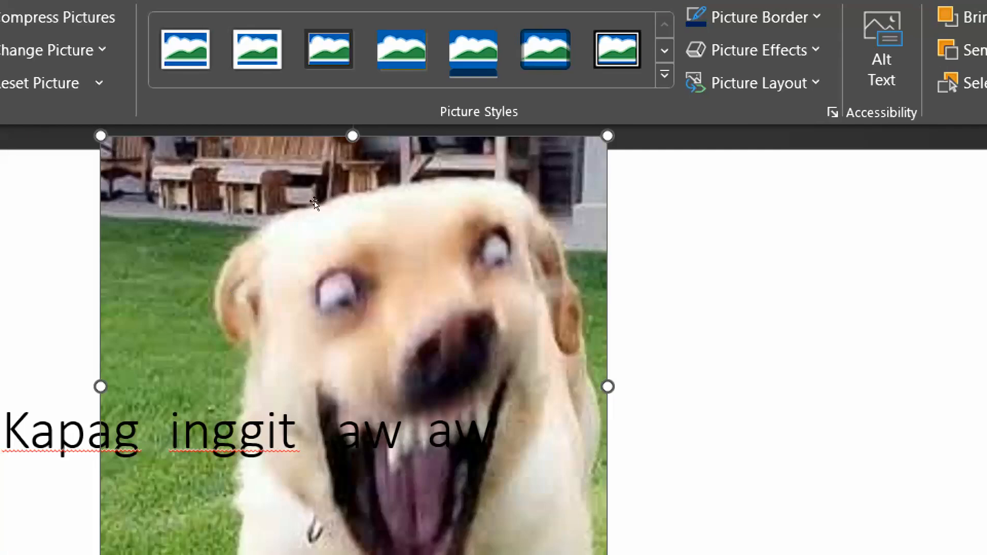
left_click_drag(303, 169, 220, 168)
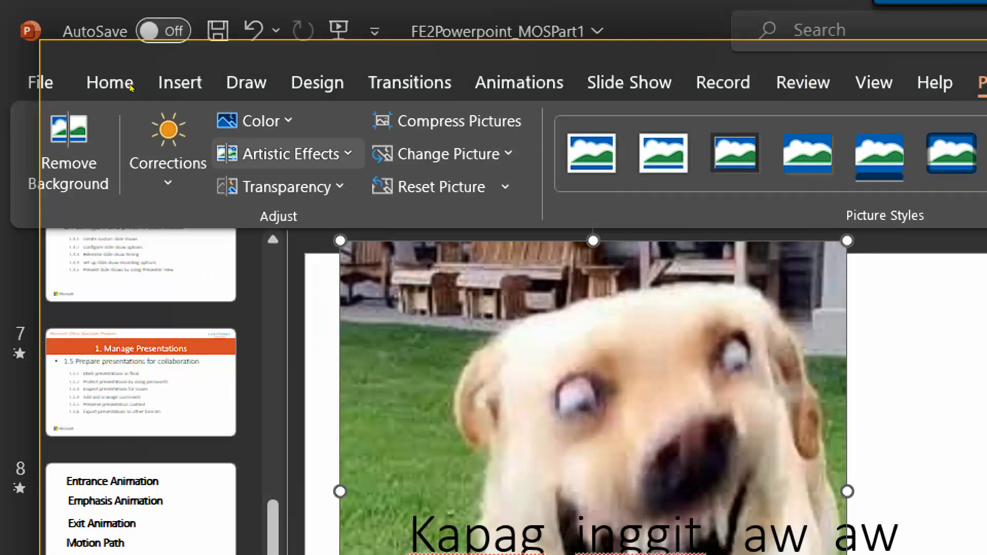
left_click(168, 155)
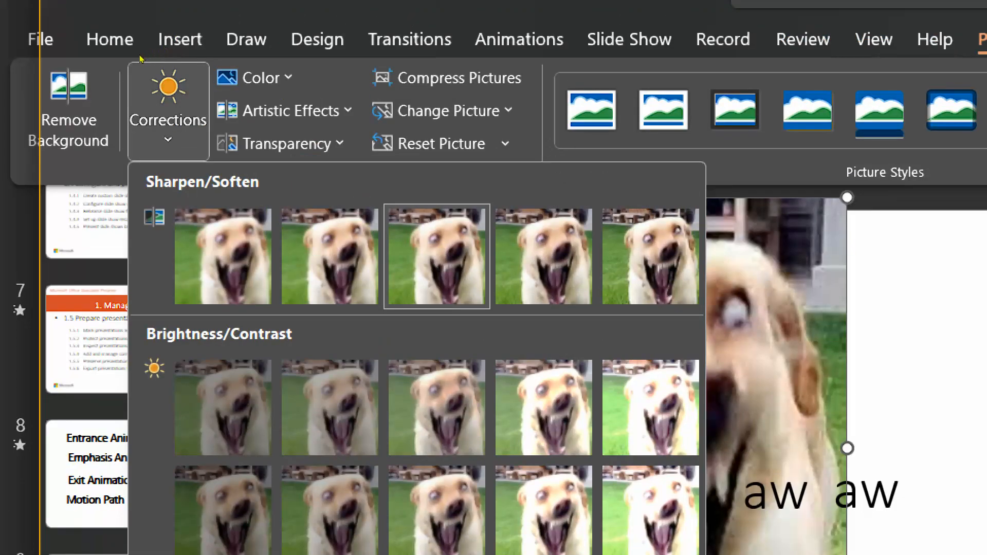
left_click(279, 60)
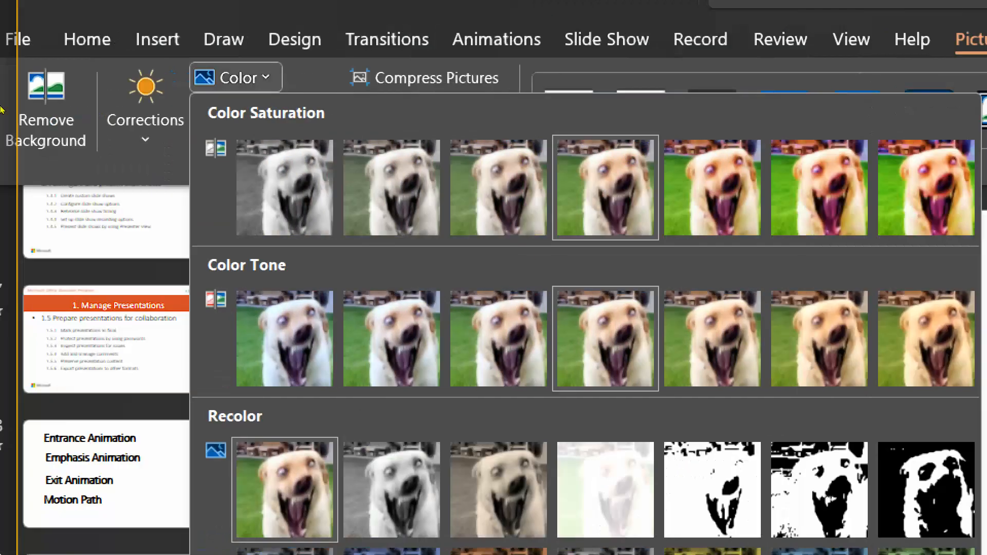
left_click(117, 196)
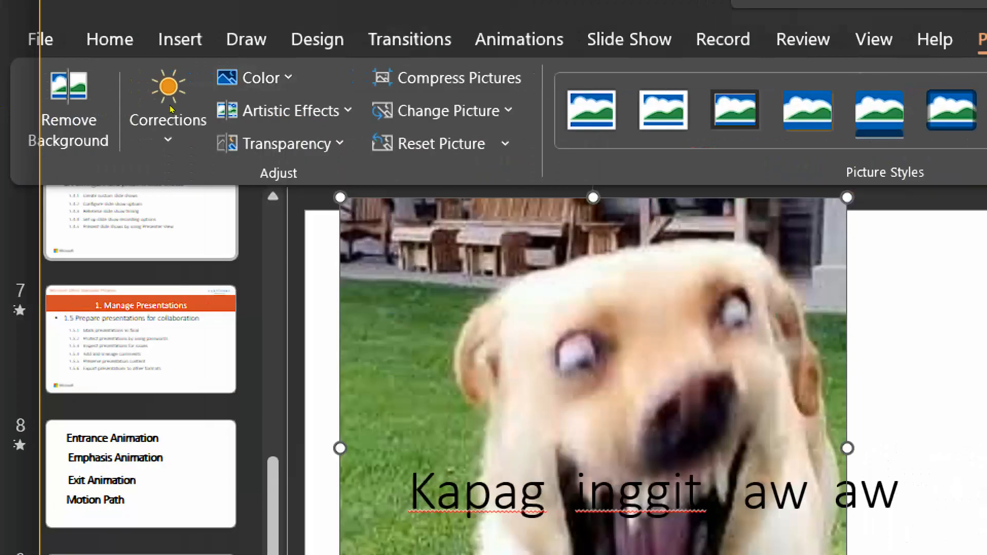
left_click(283, 111)
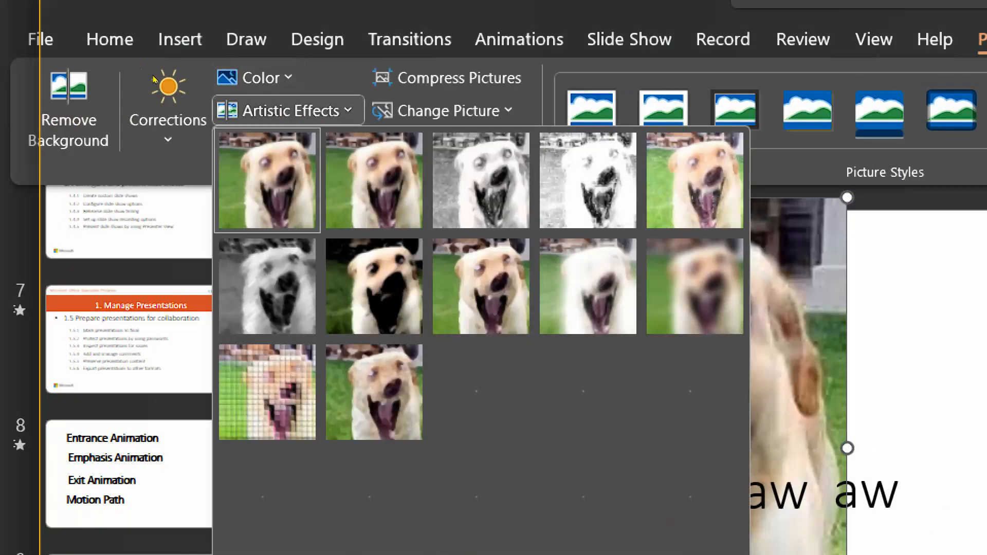
left_click(268, 392)
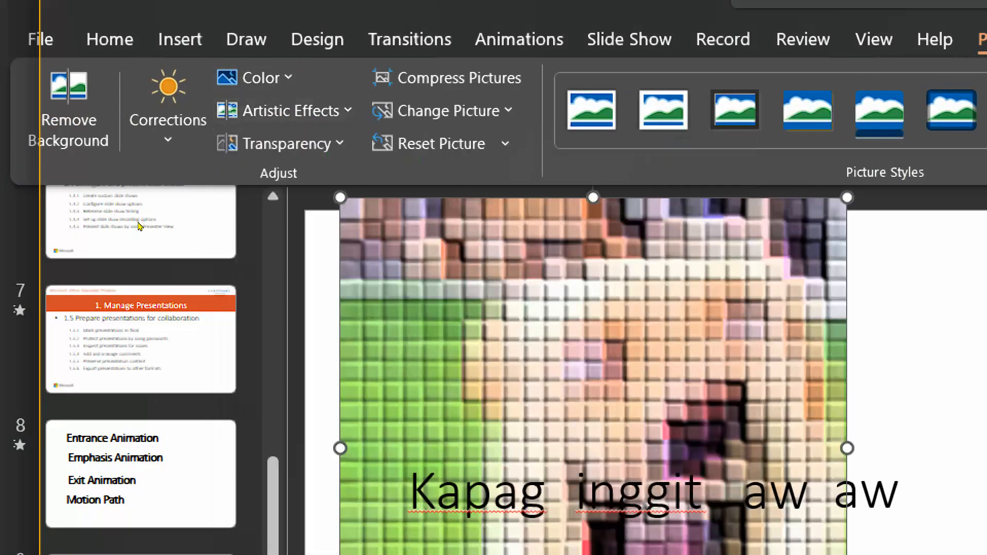
left_click(274, 442)
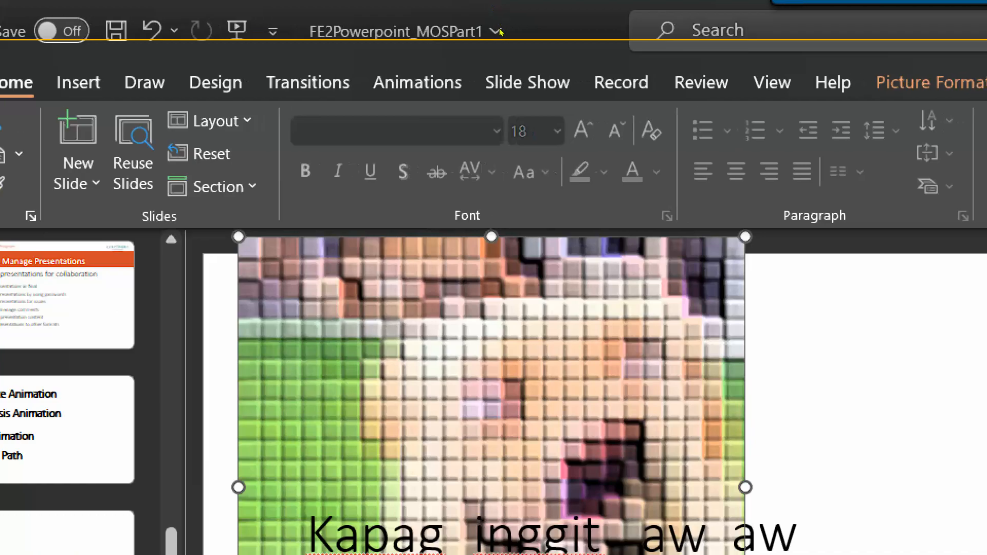
left_click(905, 83)
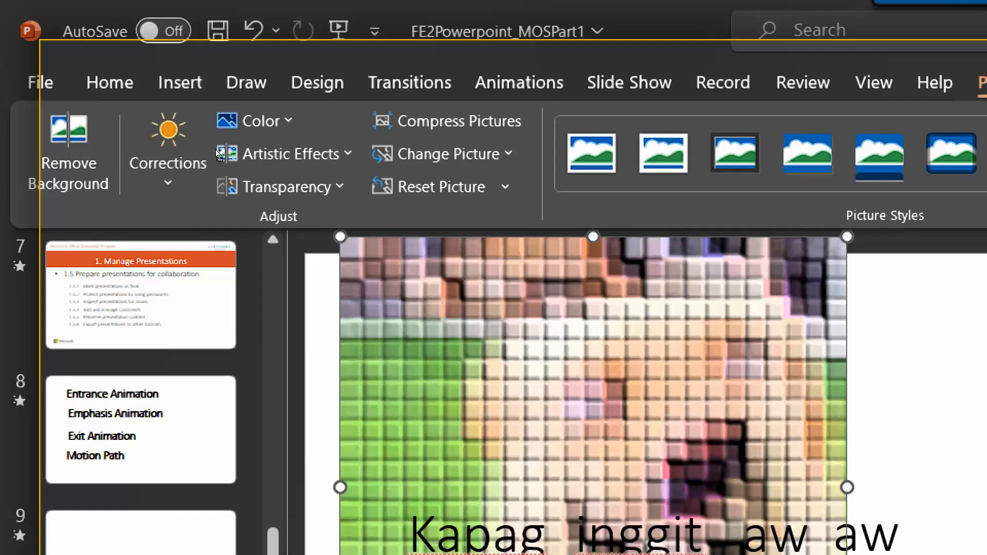
key("ctrl+z")
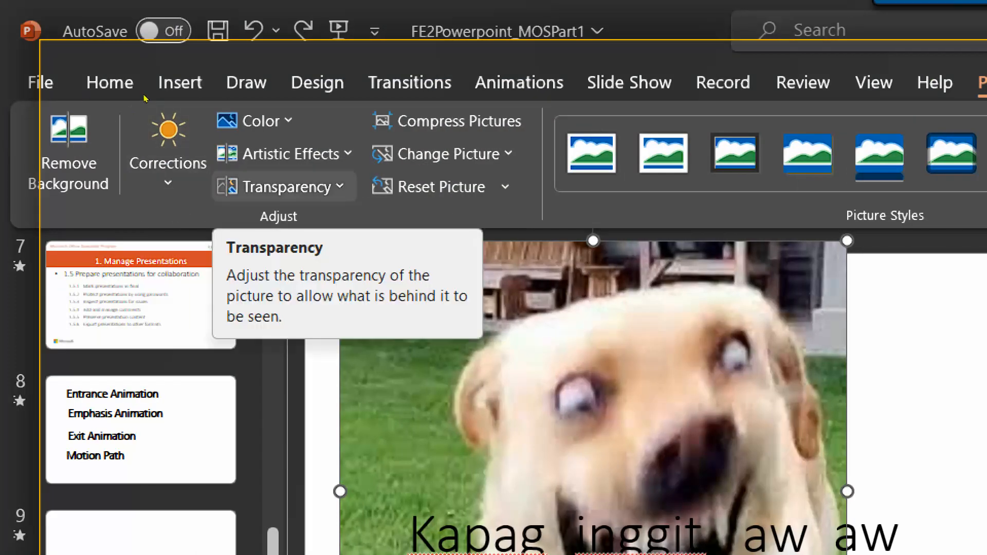
Apply a high transparency preset to the dog photo.
left_click(285, 187)
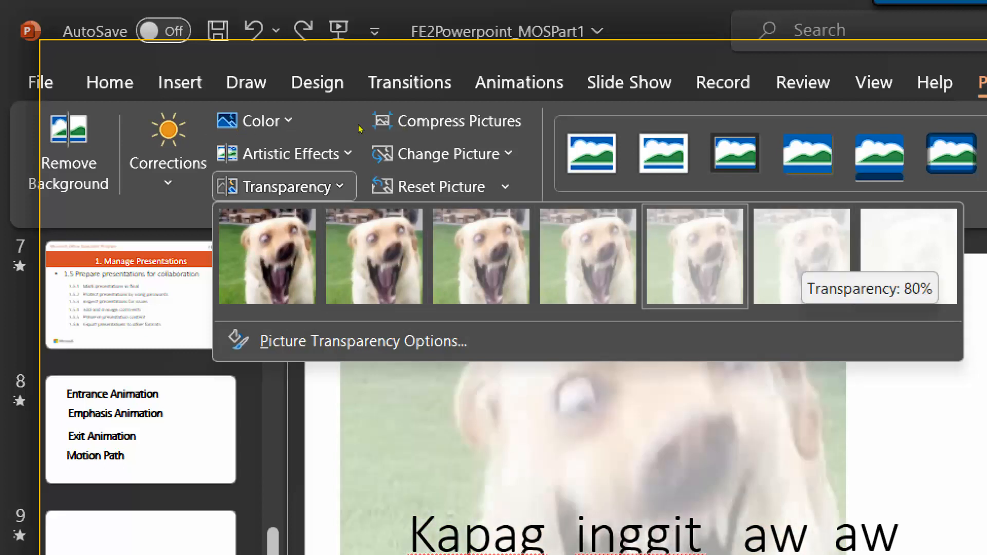
left_click(694, 256)
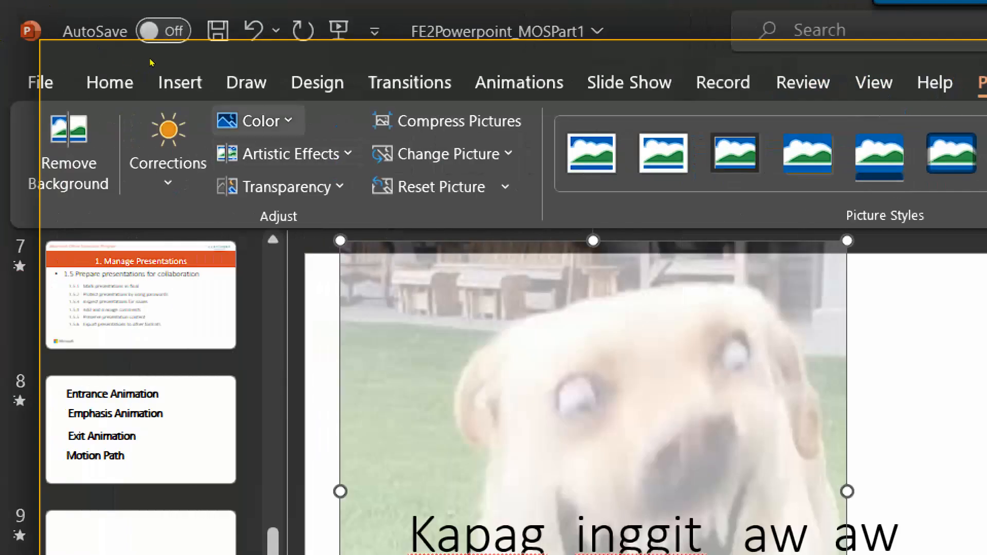
Try a picture/texture slide background, undo it, and move the dog photo to the right side.
left_click(318, 82)
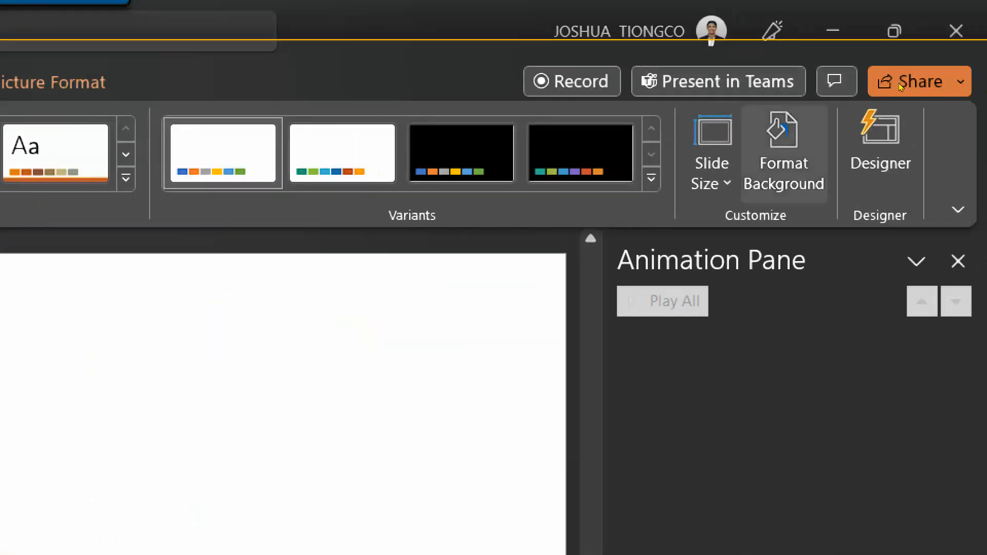
left_click(783, 149)
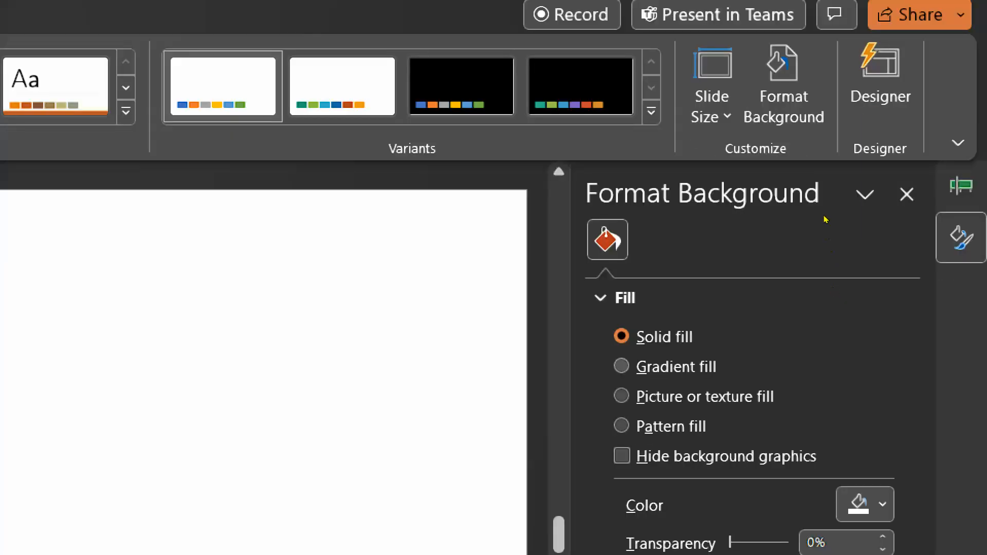
left_click(675, 397)
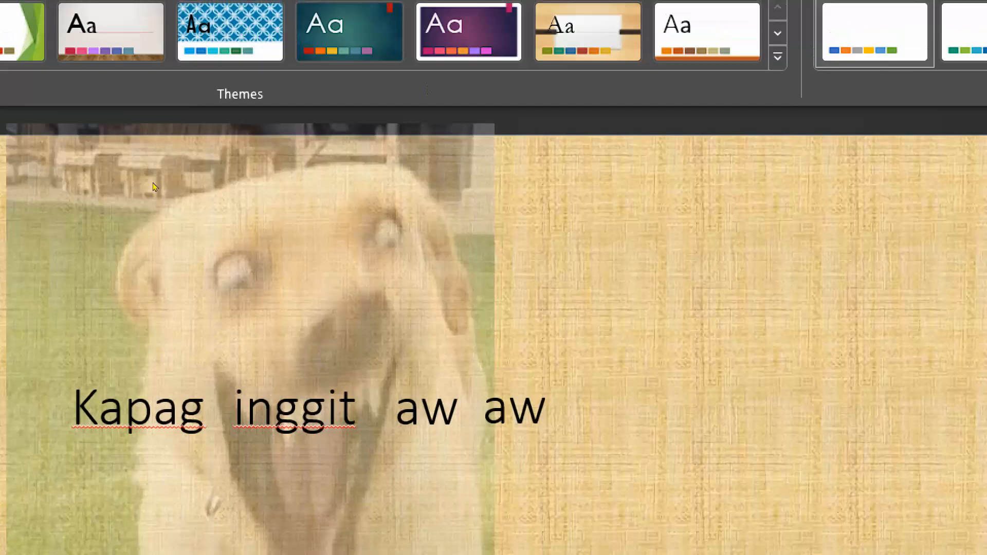
key("ctrl+z")
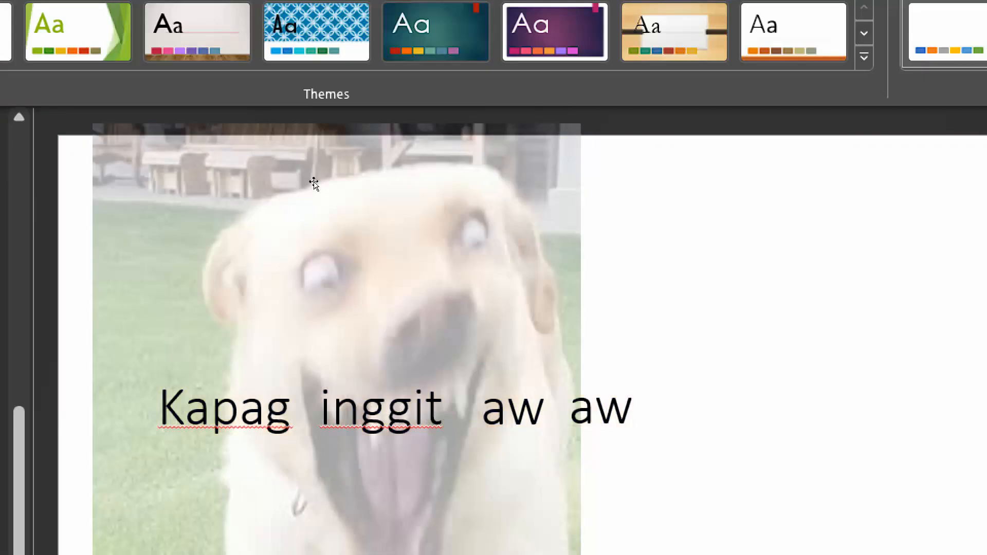
double_click(377, 184)
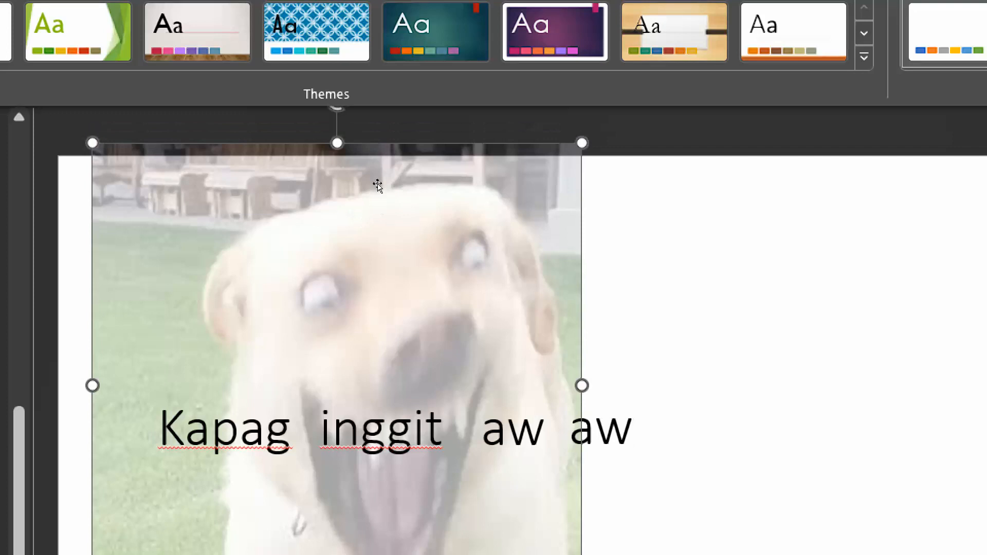
left_click_drag(331, 178, 626, 165)
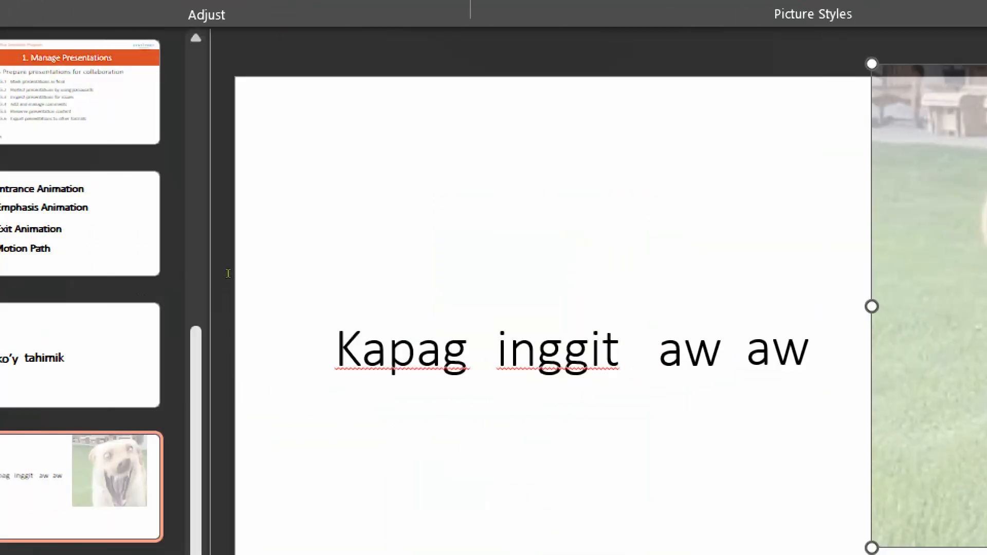
Select the Kapag text box and open More Emphasis Effects from Add Animation.
left_click(362, 334)
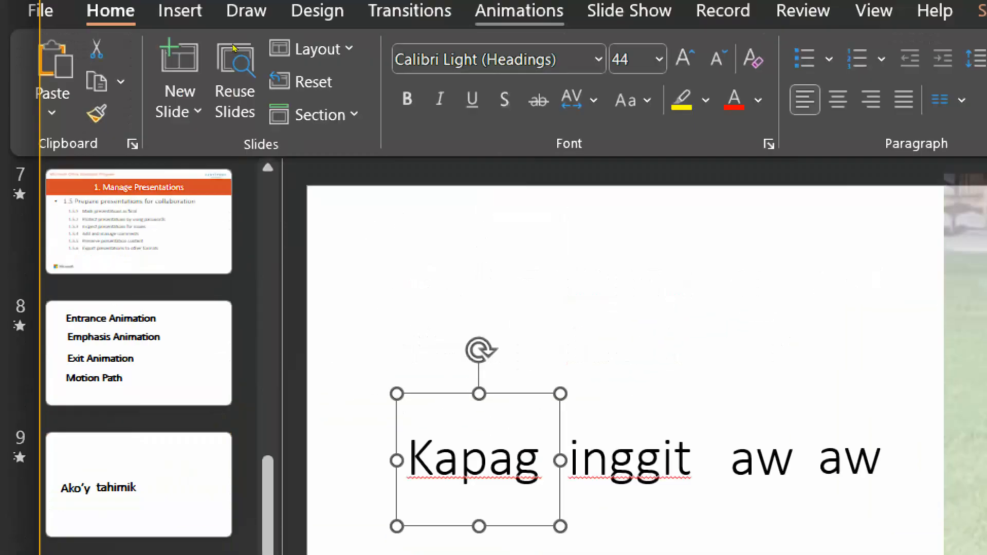
left_click(496, 16)
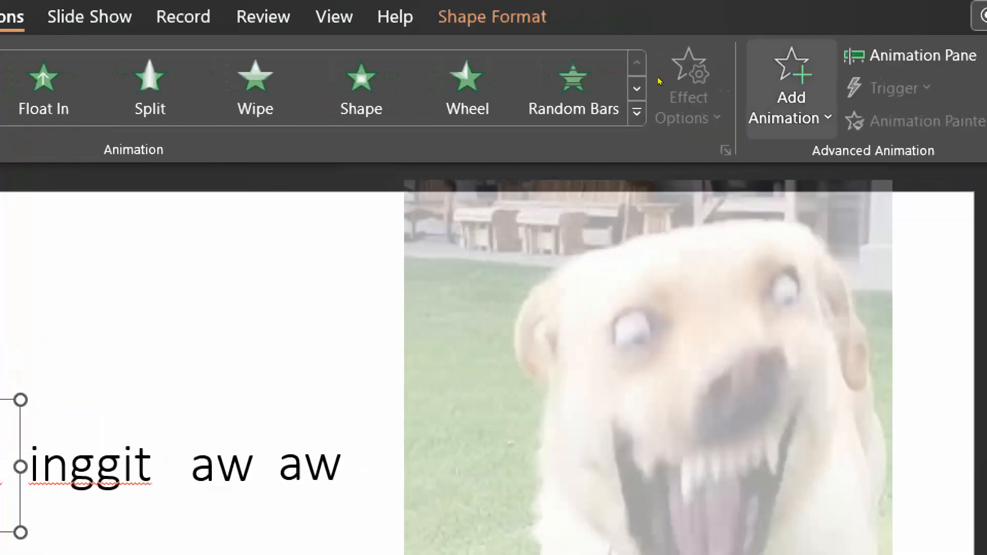
left_click(790, 87)
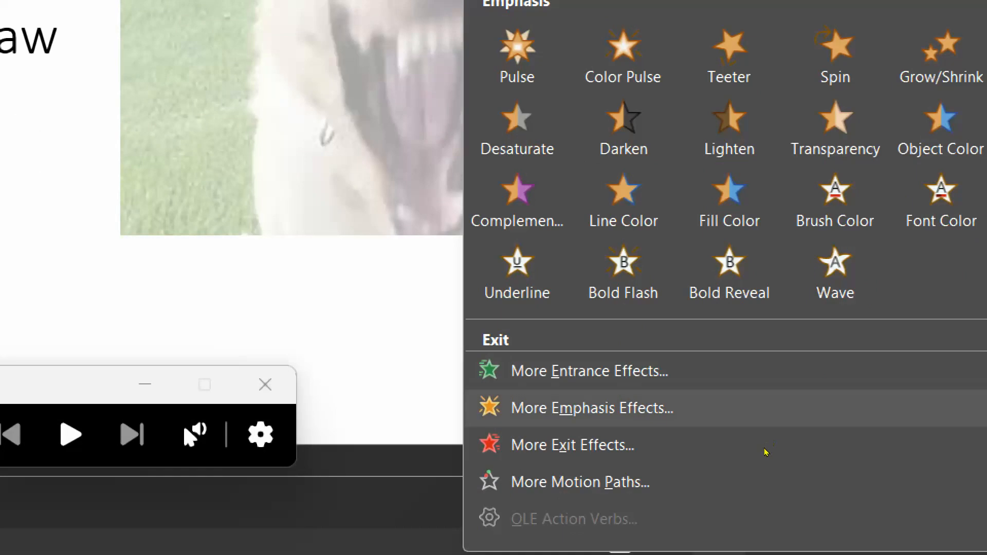
left_click(766, 408)
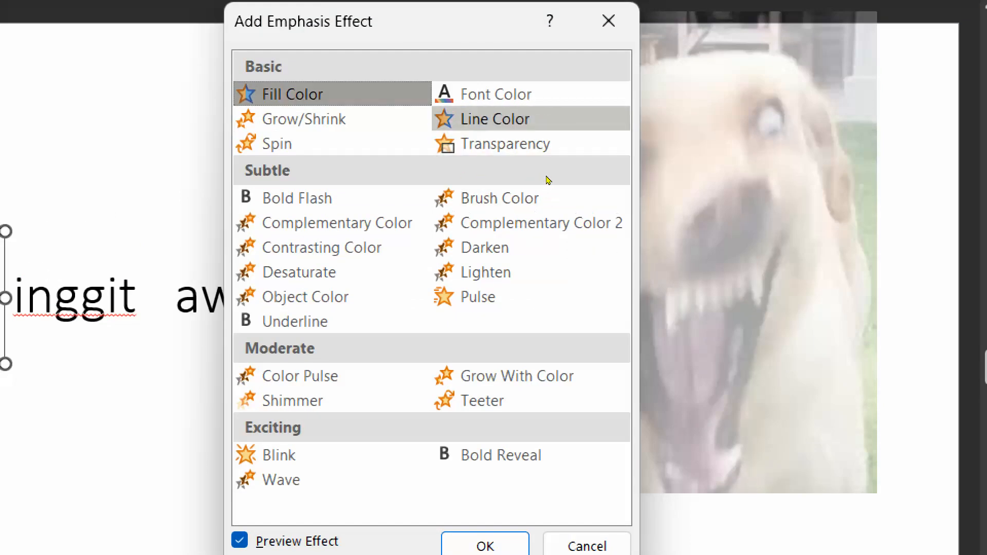
Apply the Font Color emphasis effect to the word Kapag.
left_click(536, 95)
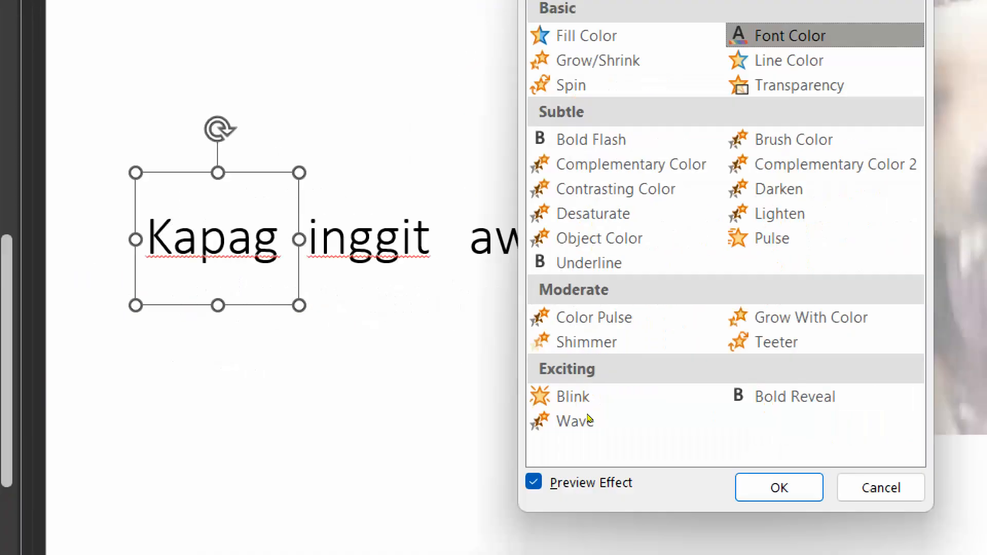
key("Return")
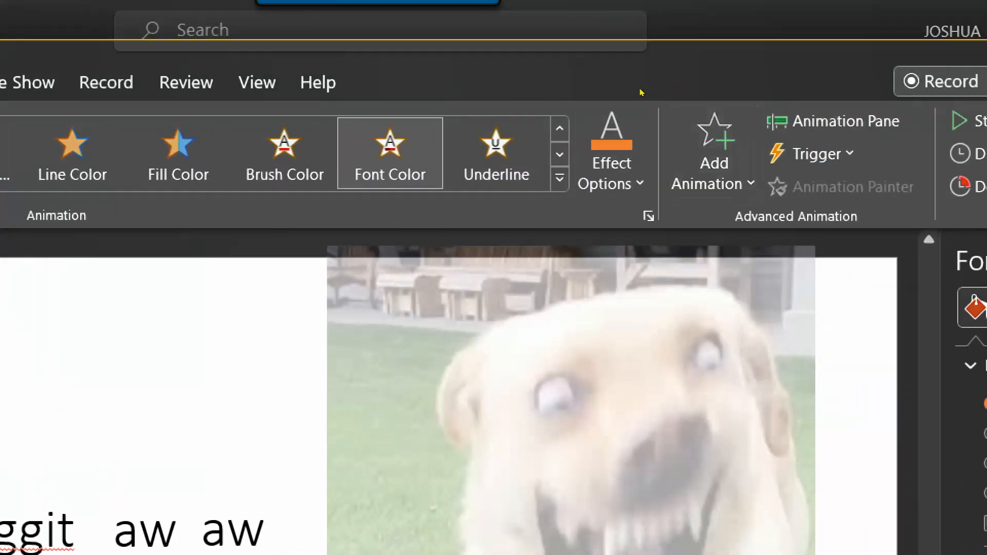
Set Kapag's Font Color emphasis to navy, then change it to light green.
left_click(625, 106)
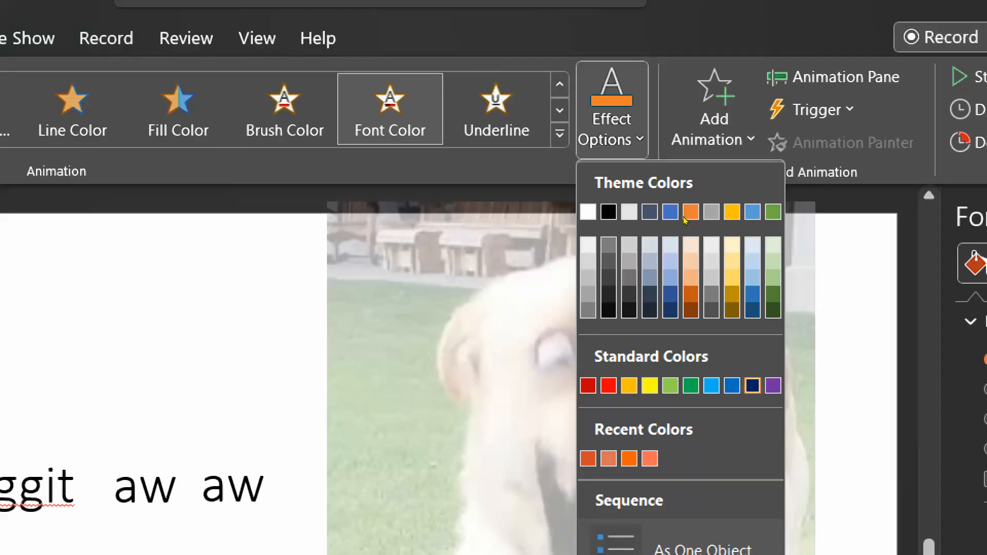
left_click(752, 385)
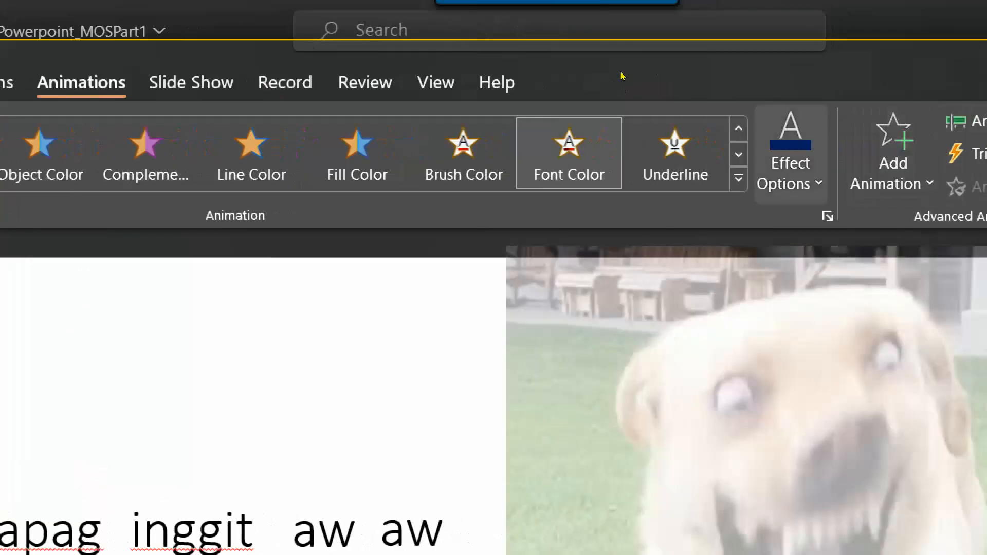
left_click(792, 162)
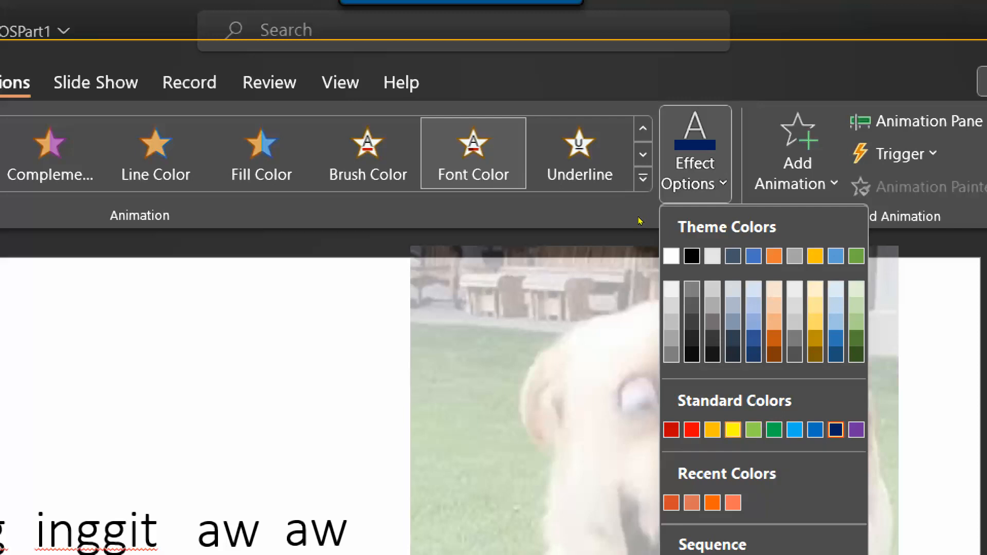
left_click(754, 430)
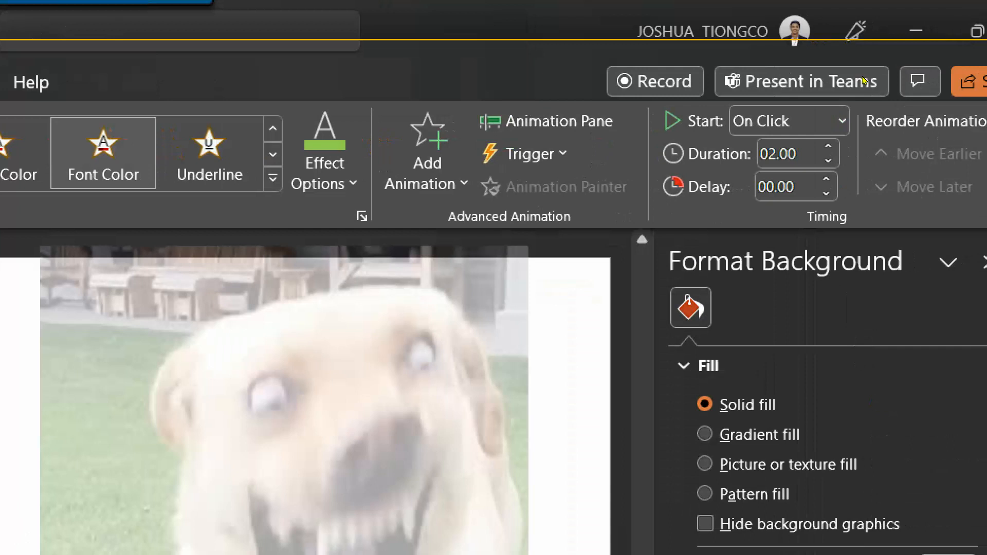
Check that Kapag's effect starts on click in the Animation Pane, then select the inggit box.
left_click(842, 120)
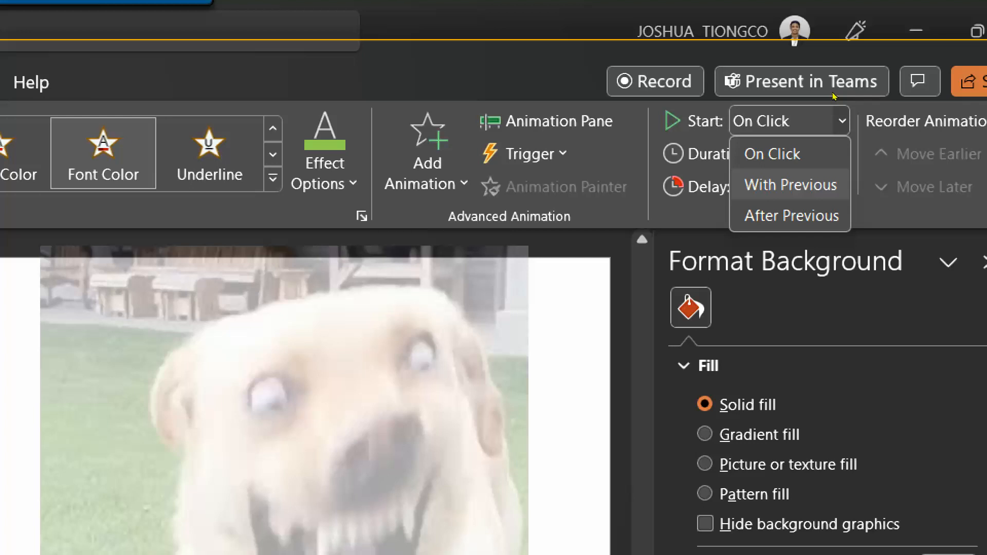
left_click(555, 122)
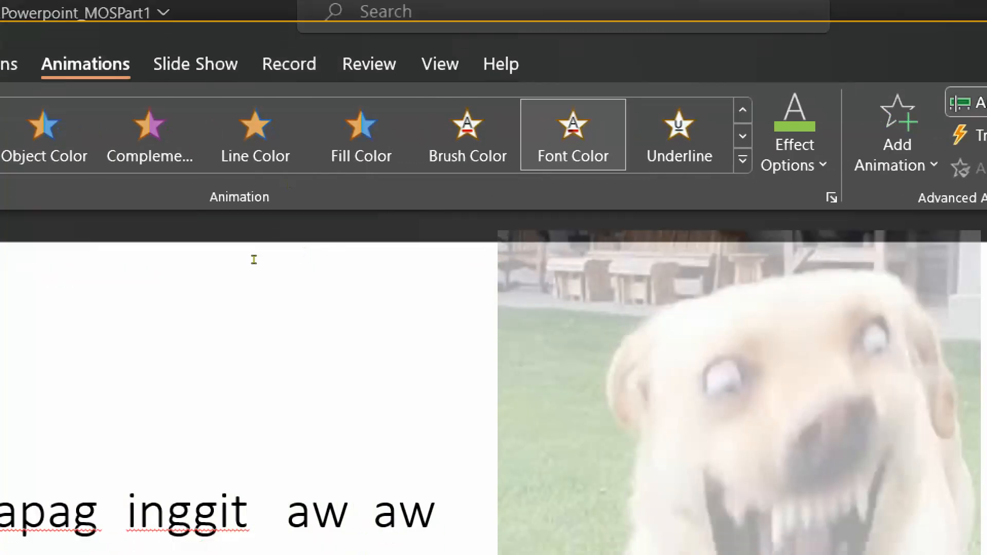
left_click(232, 508)
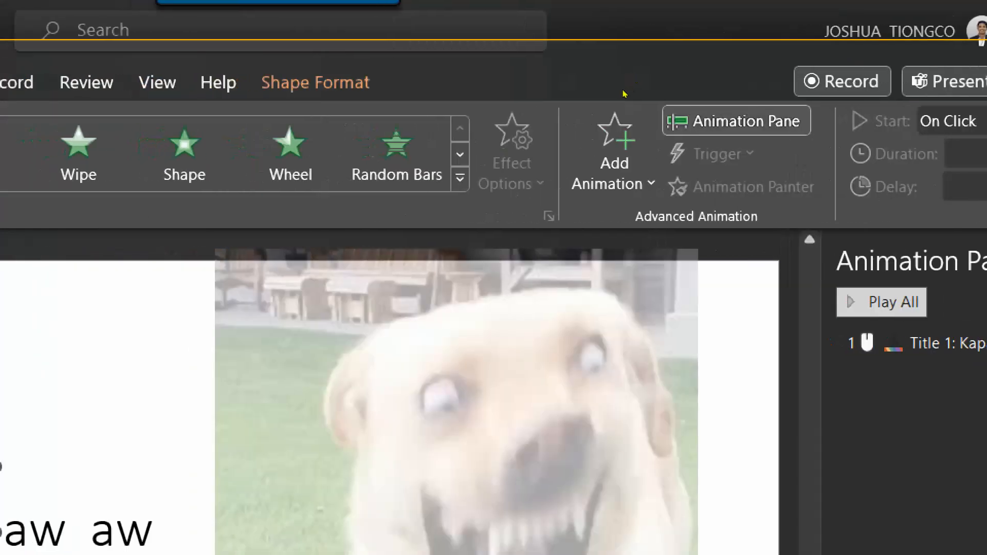
left_click(414, 149)
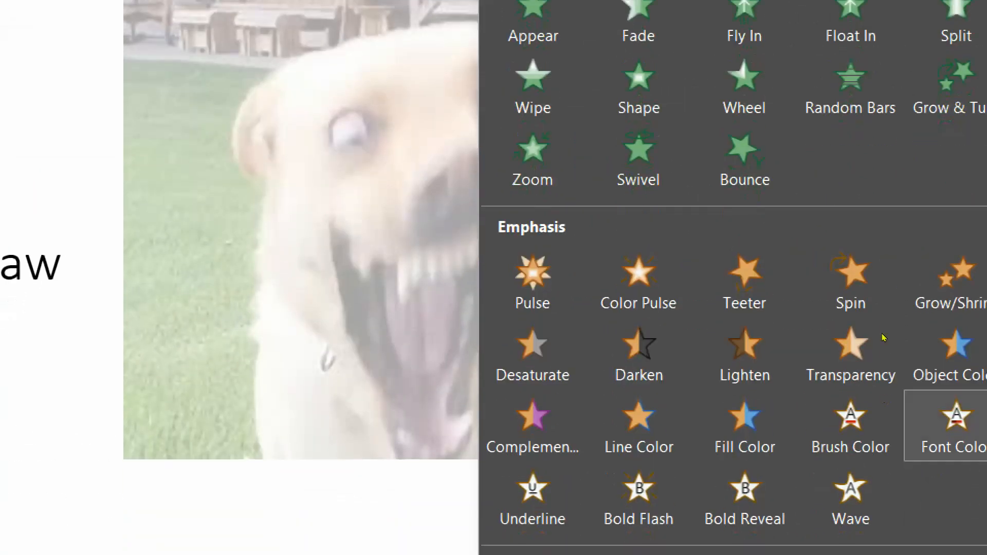
Give inggit a light green Font Color emphasis, then select the first aw box.
left_click(938, 419)
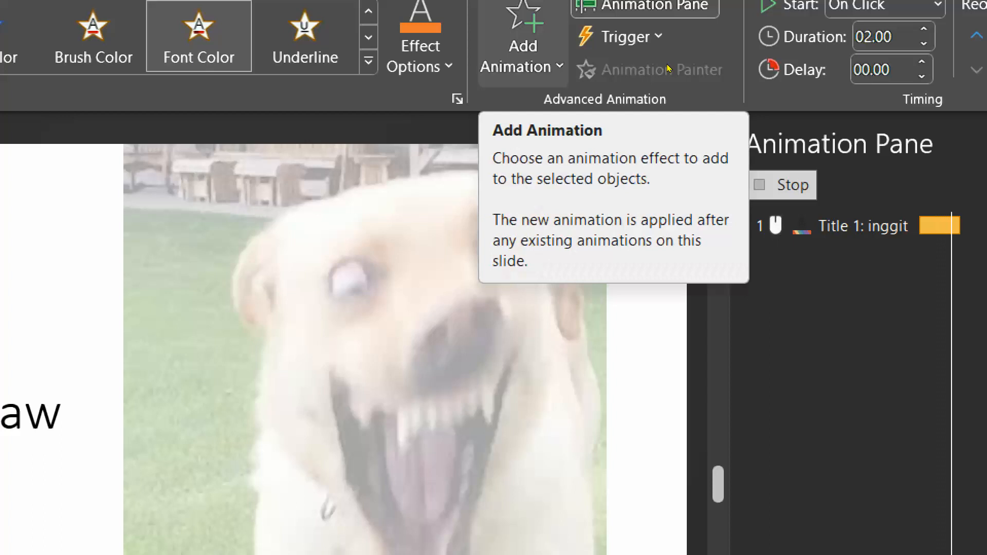
left_click(425, 82)
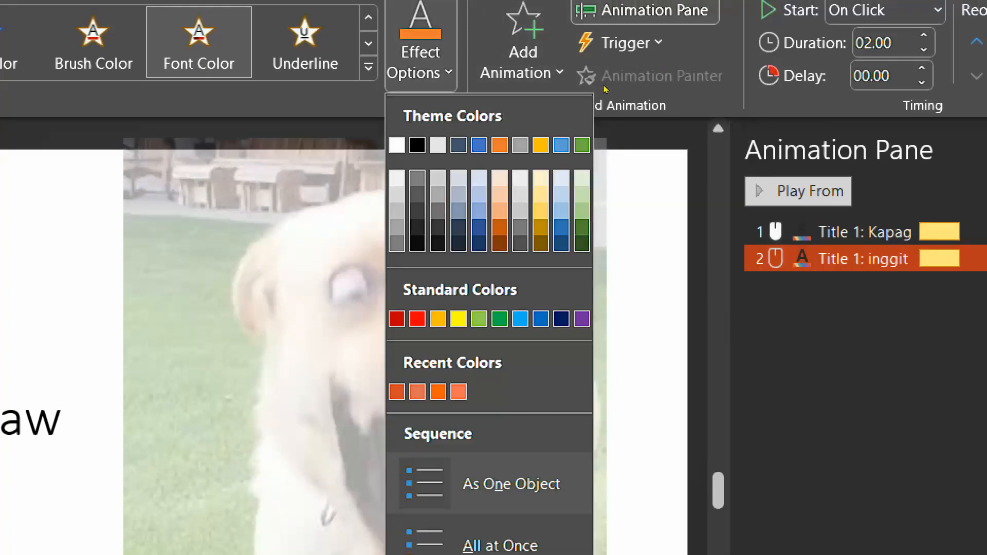
left_click(479, 318)
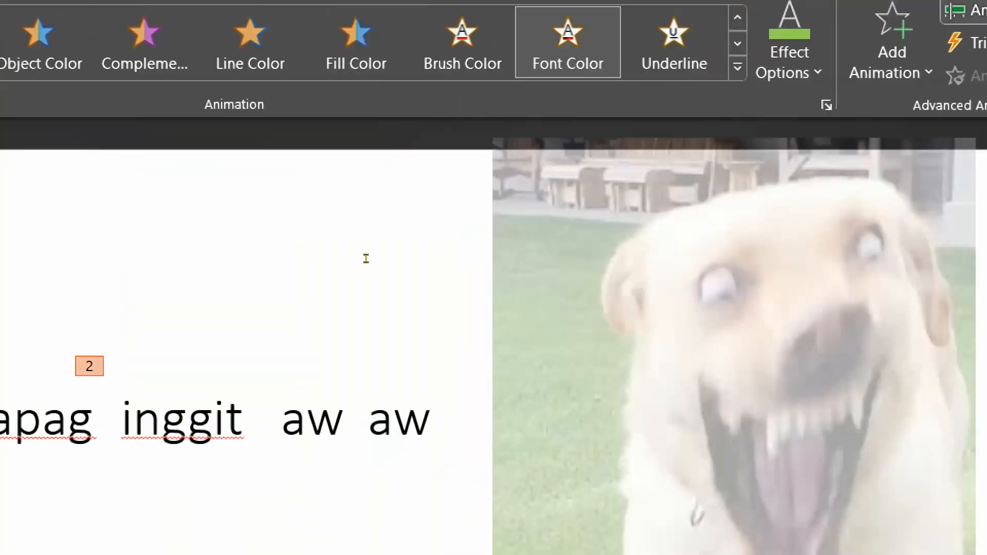
left_click(286, 419)
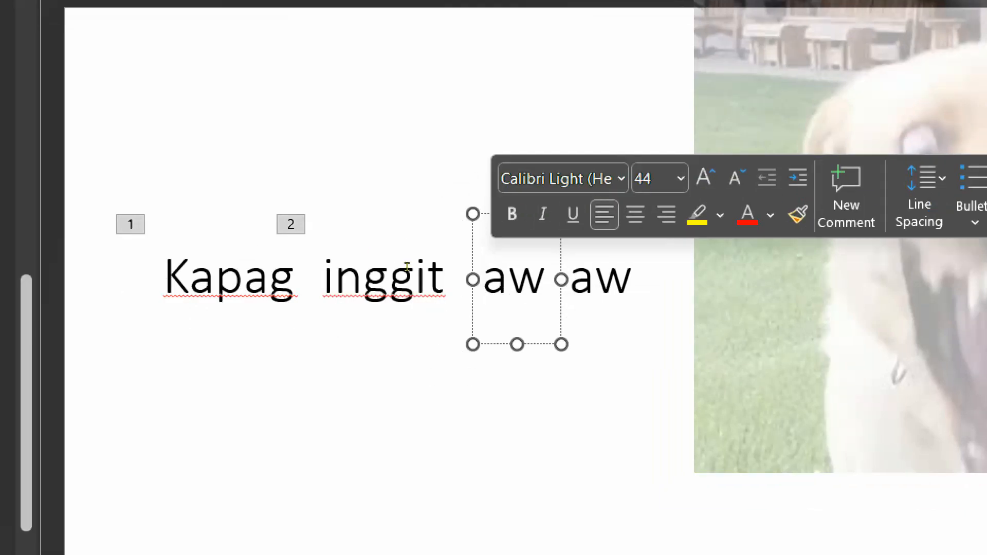
Give the first aw a light green Font Color emphasis, numbered 3.
key("Escape")
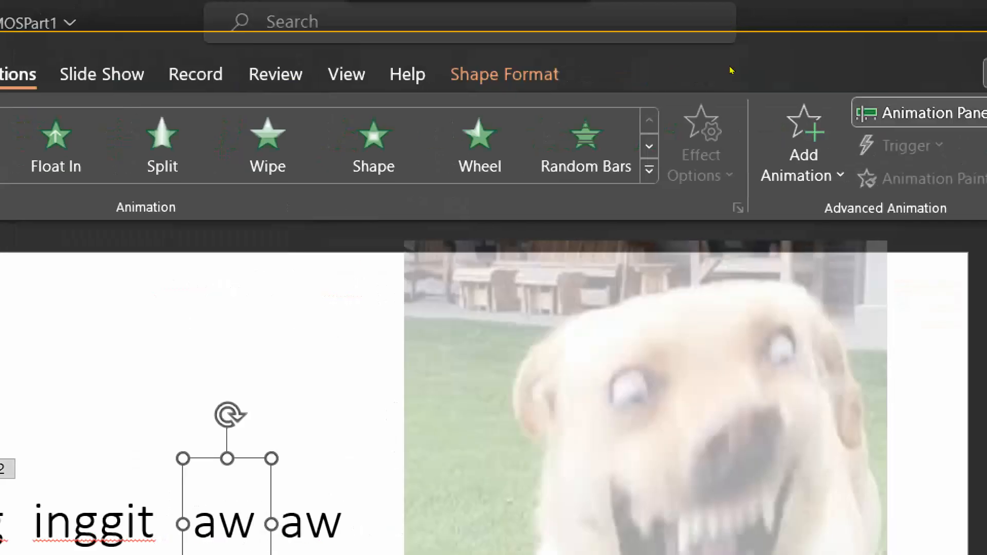
left_click(804, 144)
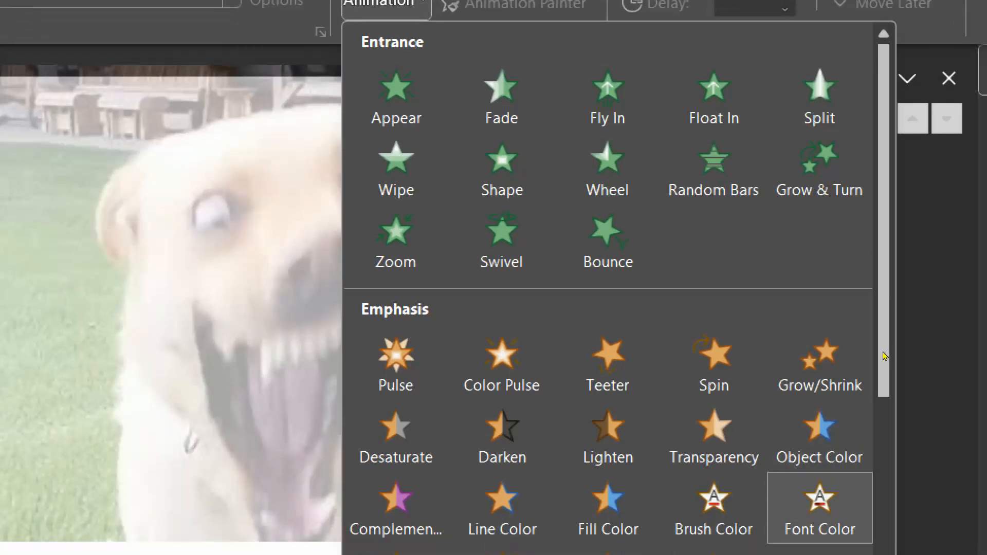
key("Return")
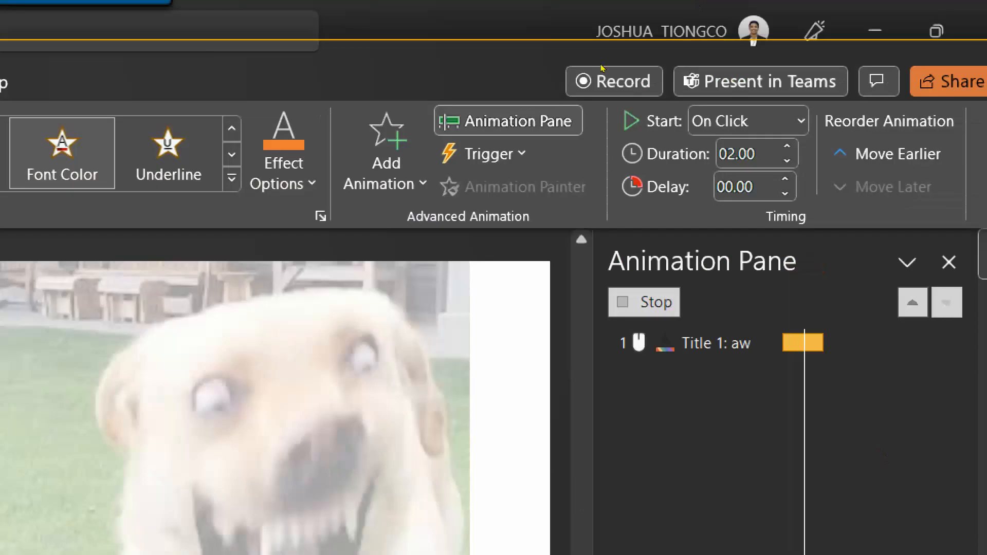
left_click(284, 160)
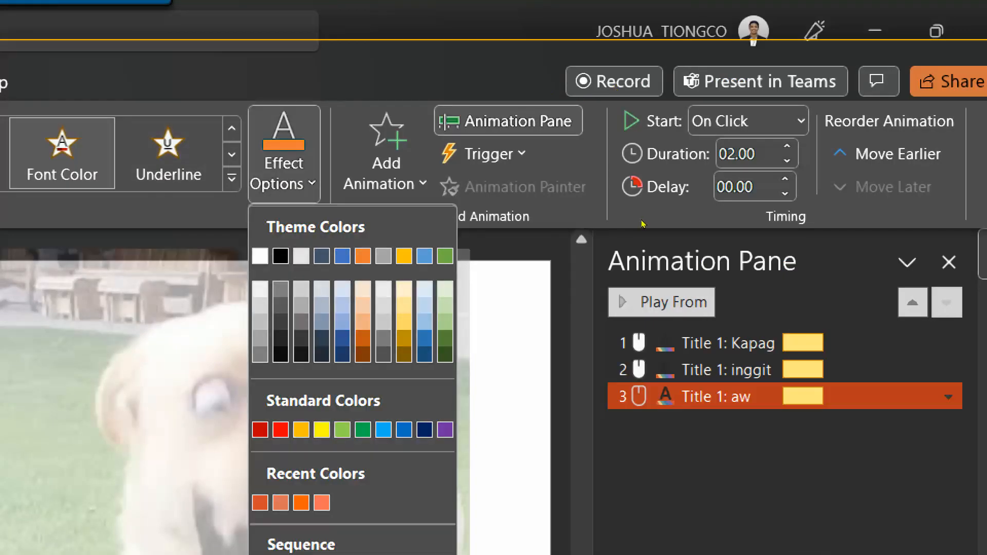
left_click(342, 429)
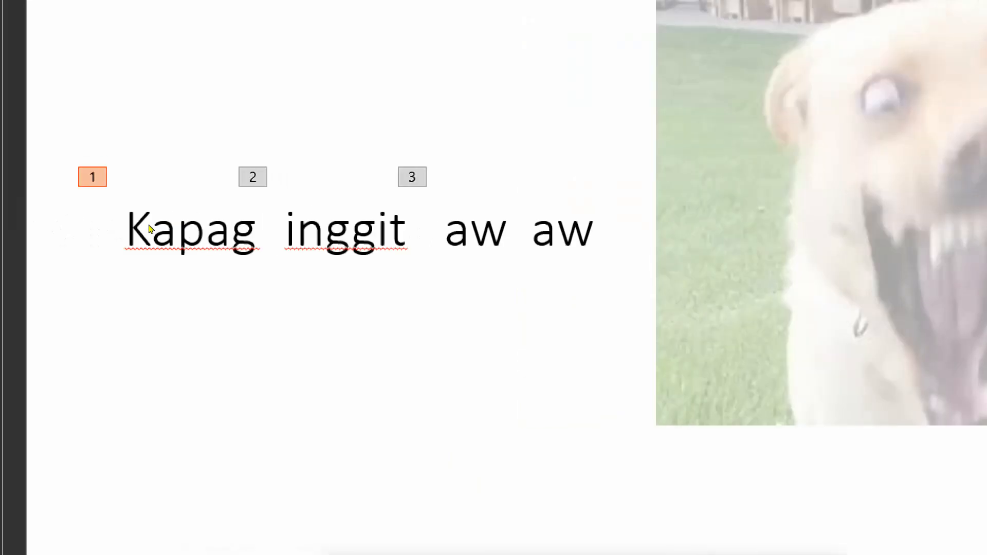
Clear the slide selection, briefly start the slide show with F5, and show the Insert ribbon.
left_click(125, 328)
key("F5")
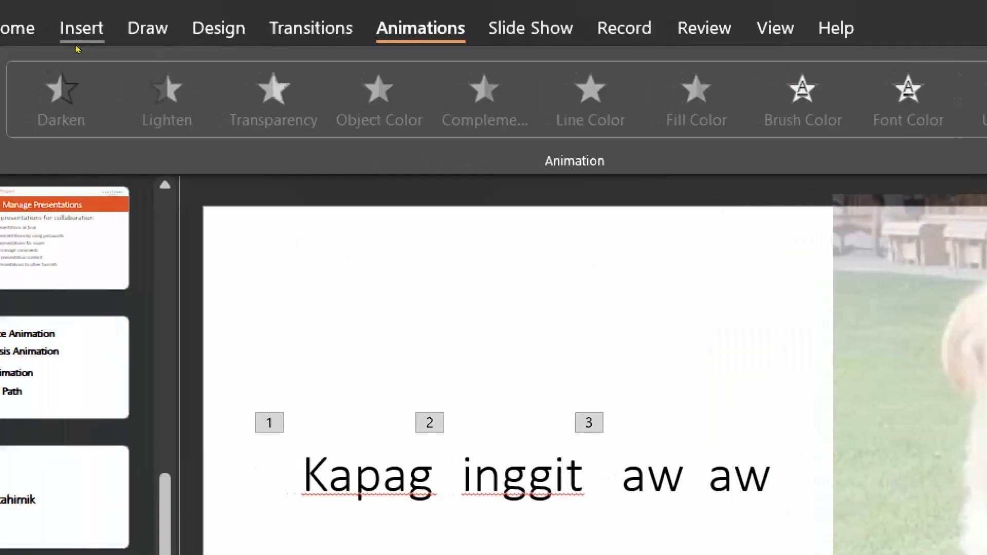
left_click(80, 32)
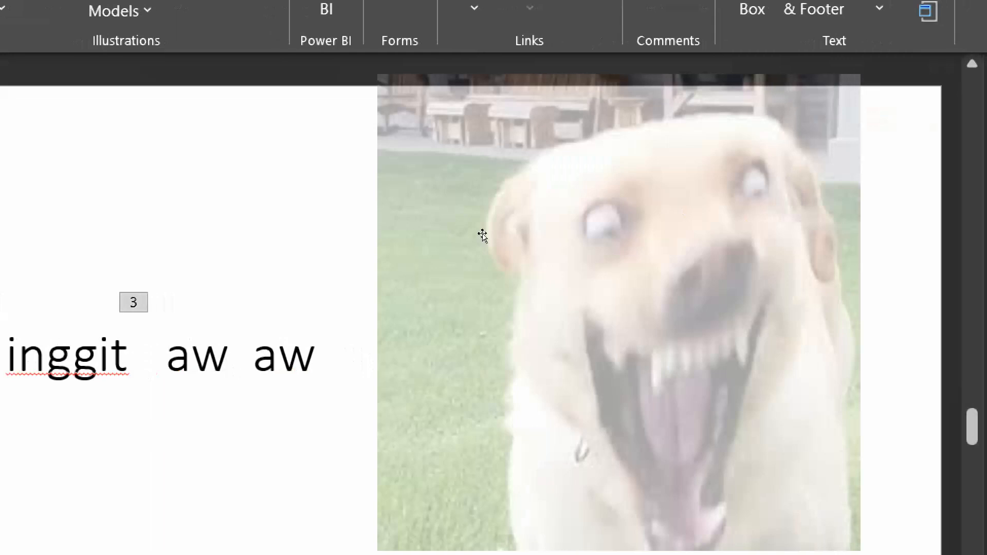
Give the second aw a green Font Color emphasis, numbered 4, then deselect everything.
left_click(278, 355)
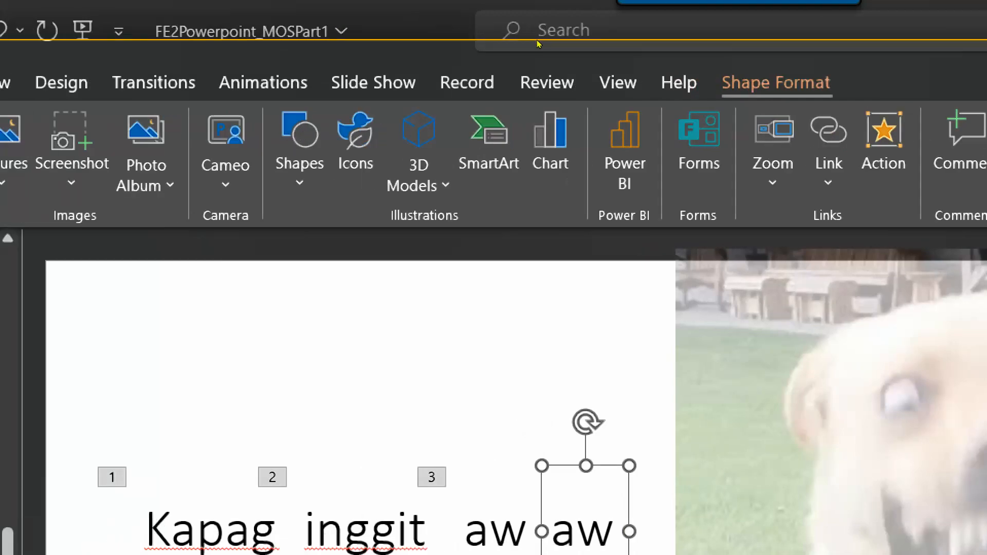
left_click(46, 82)
left_click(263, 82)
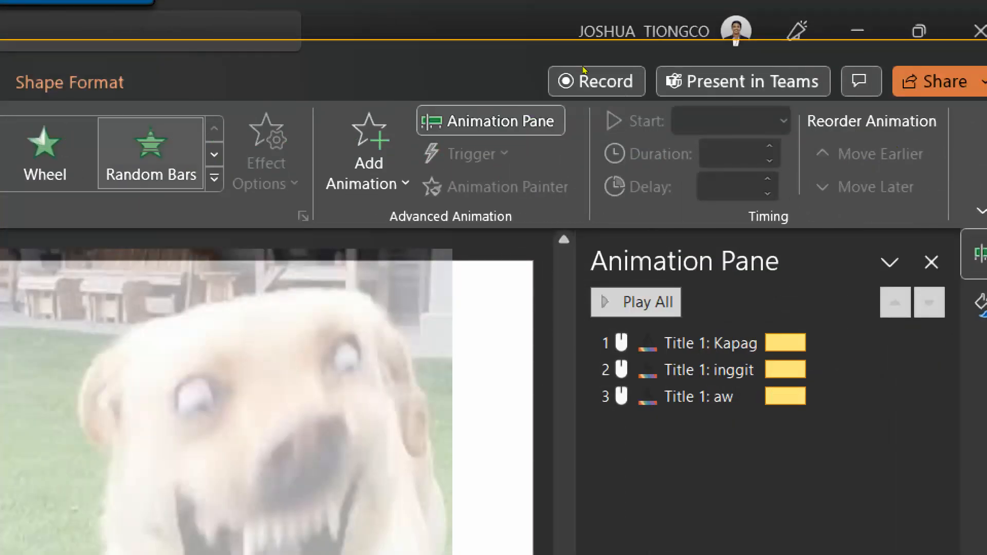
left_click(368, 155)
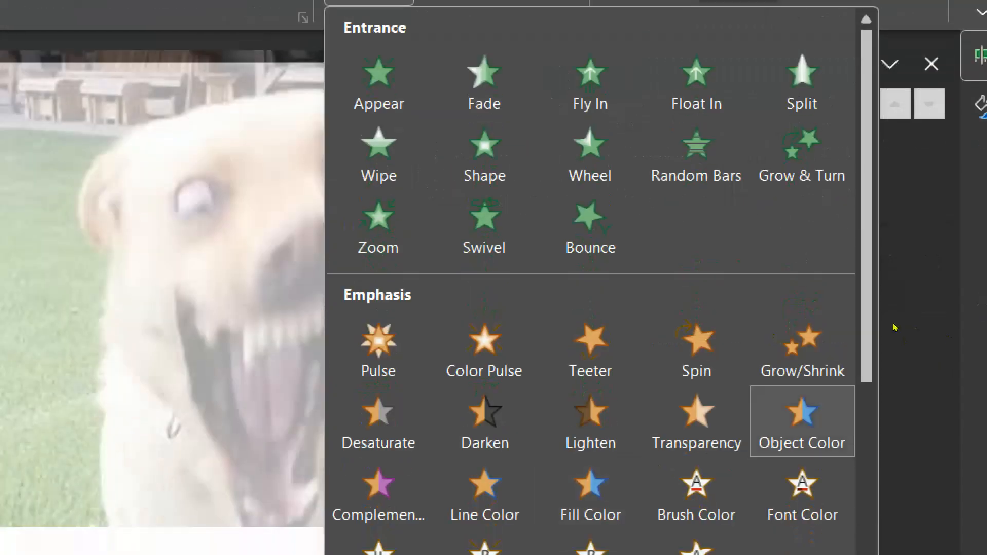
left_click(803, 493)
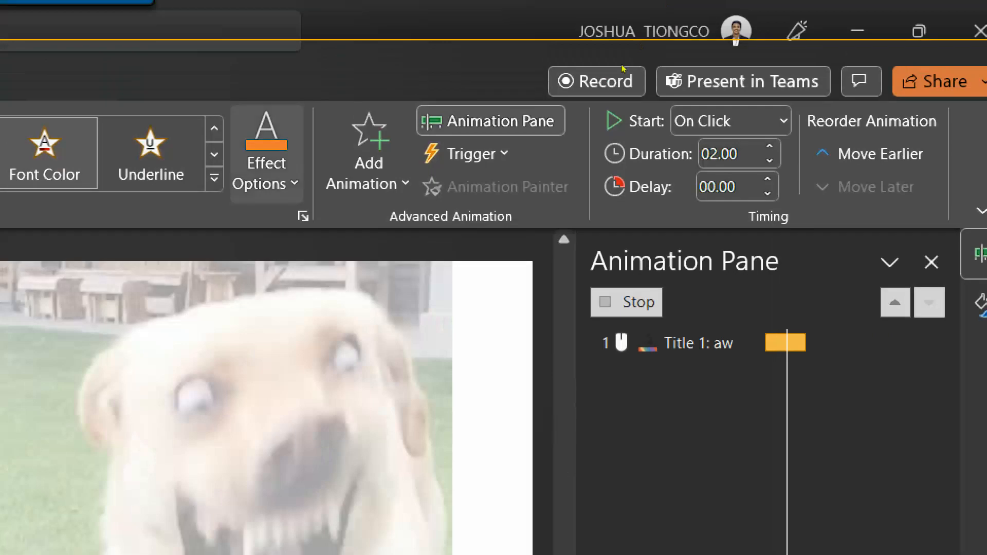
left_click(266, 154)
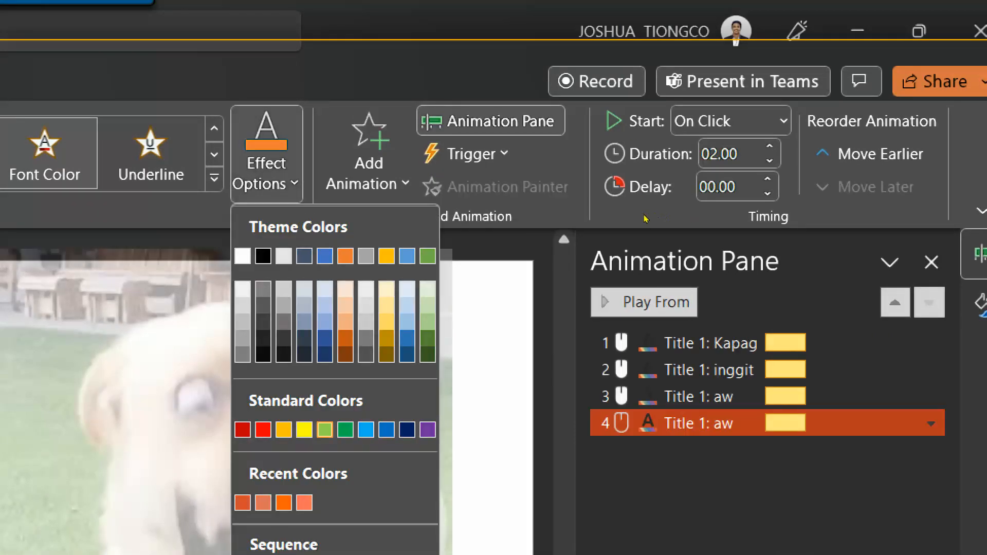
left_click(325, 430)
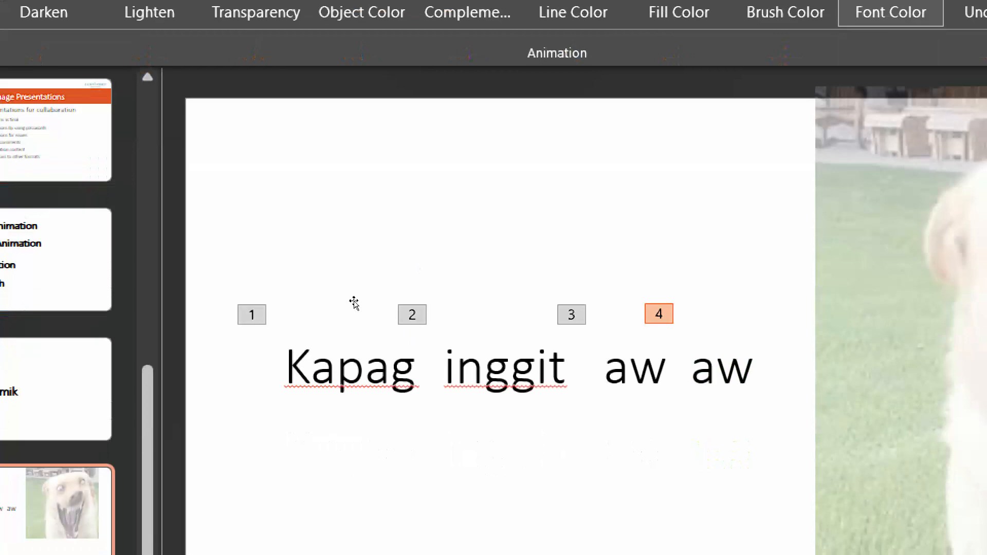
left_click(540, 540)
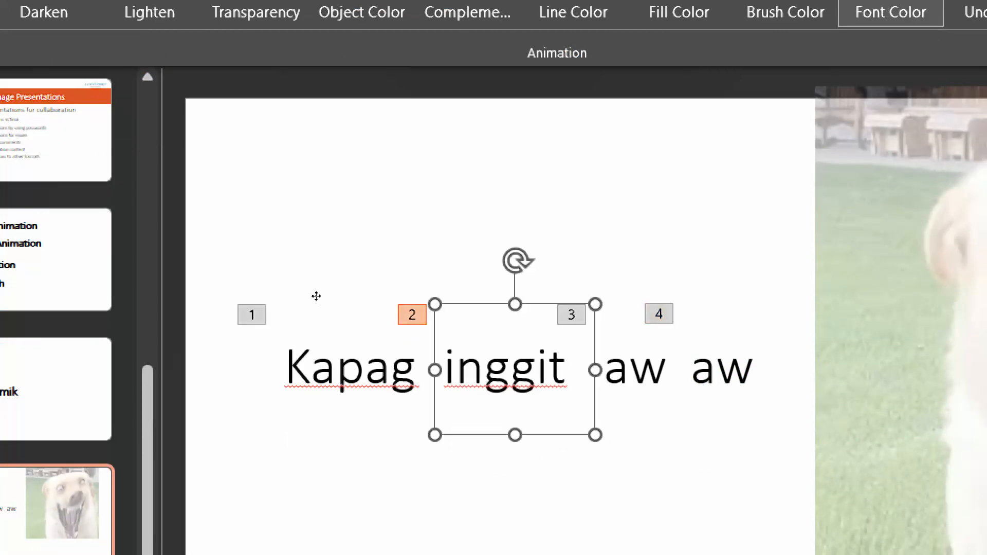
left_click(183, 310)
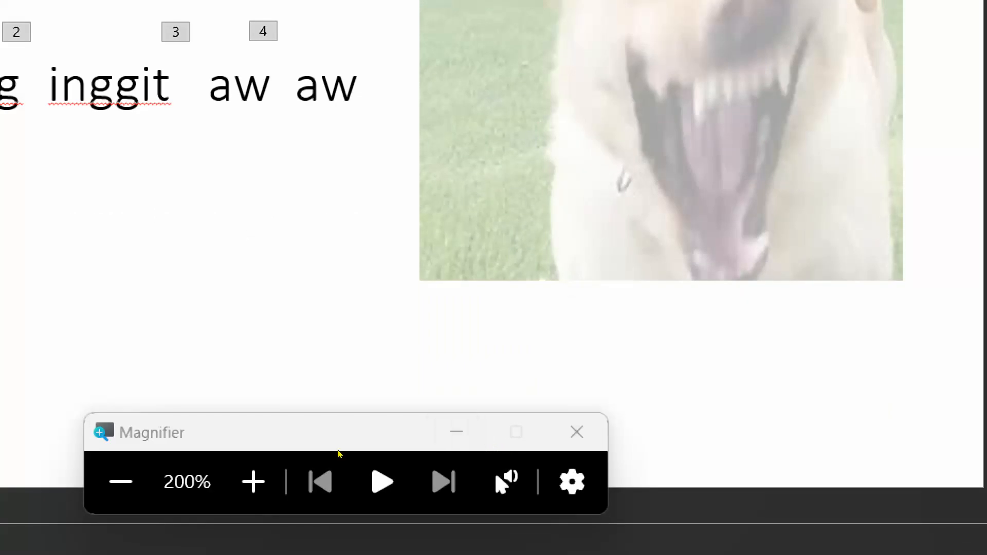
left_click(123, 481)
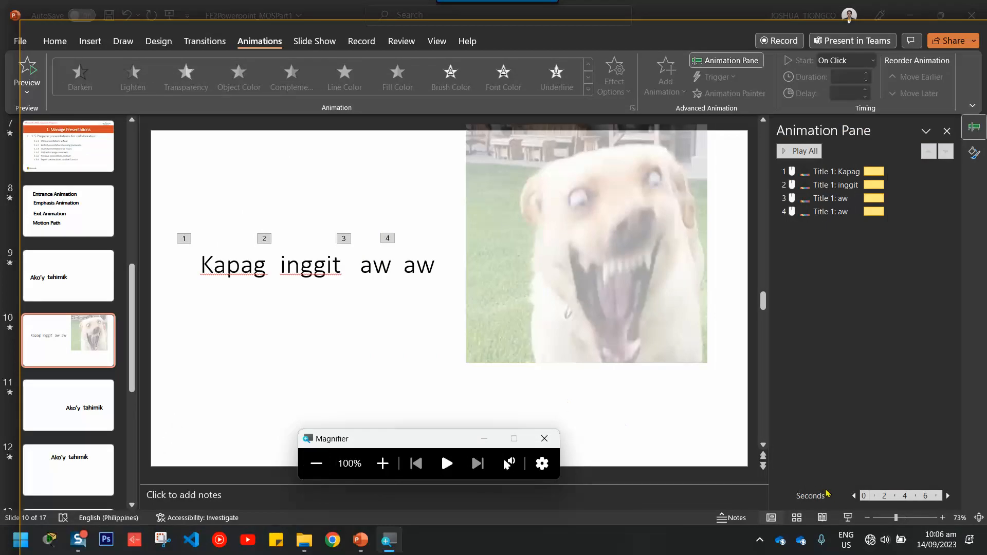
left_click(849, 519)
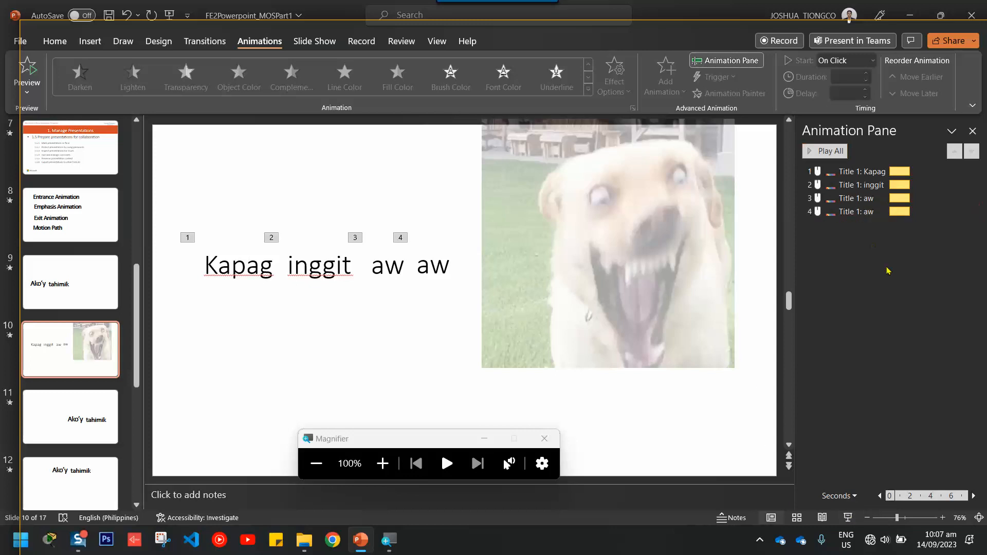
left_click(385, 462)
left_click(385, 462)
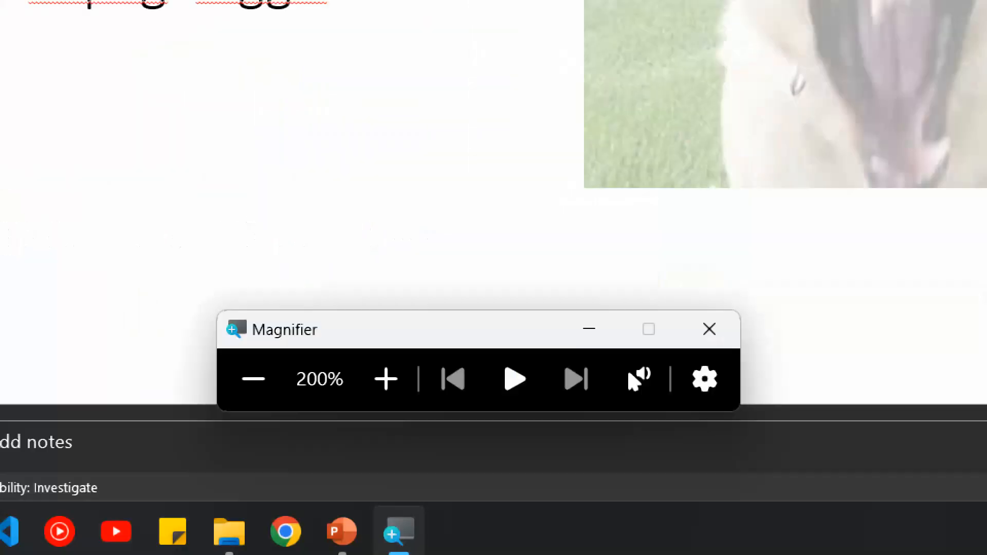
left_click(254, 379)
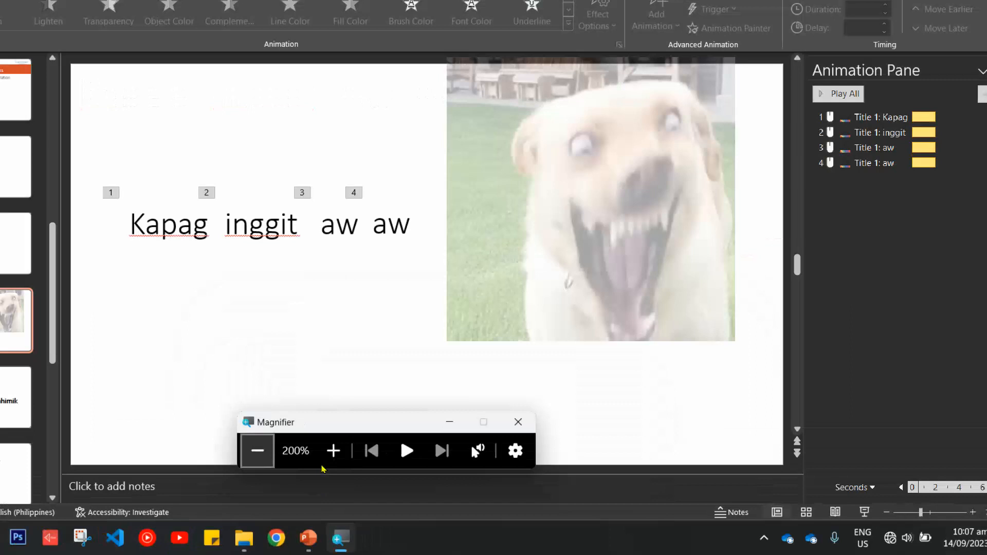
left_click(850, 519)
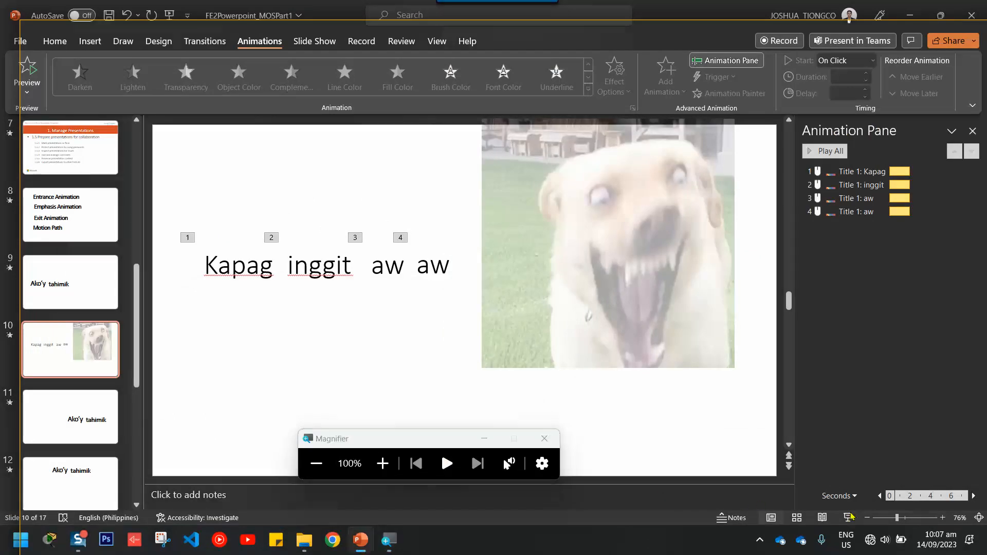
Present slide 10, turning Kapag, inggit and both aw words green, then step back once.
left_click(849, 519)
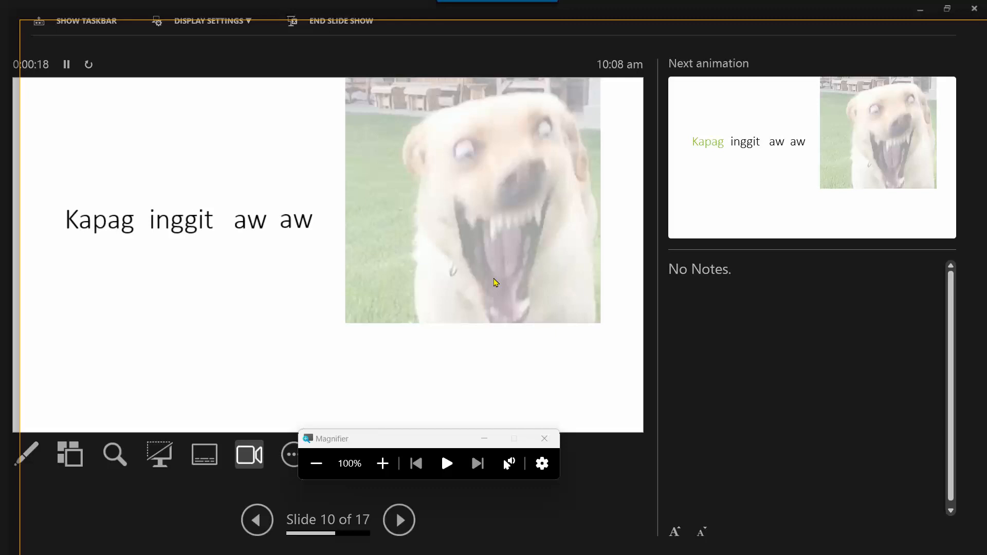
left_click(495, 282)
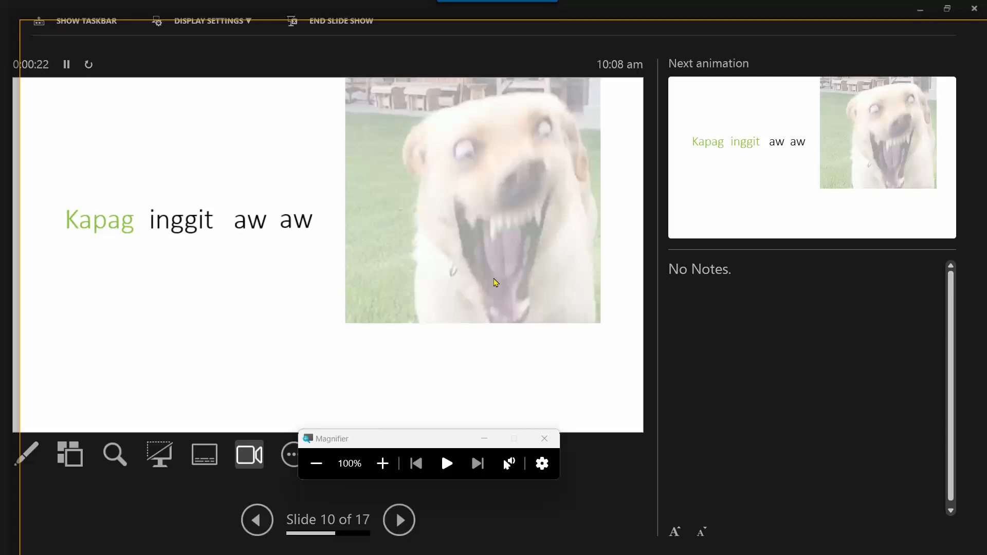
left_click(495, 282)
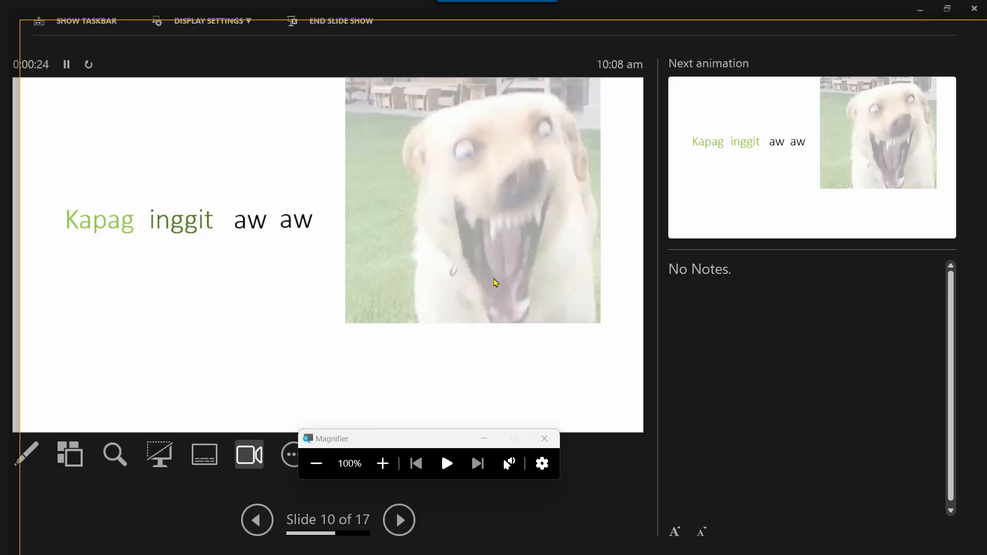
left_click(496, 283)
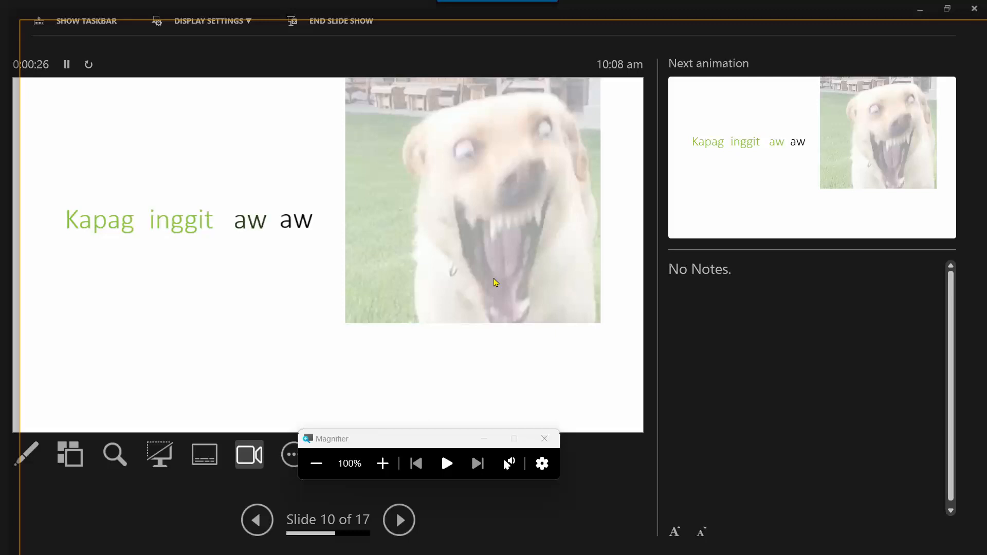
left_click(496, 282)
key("Left")
key("Left")
key("Left")
key("Left")
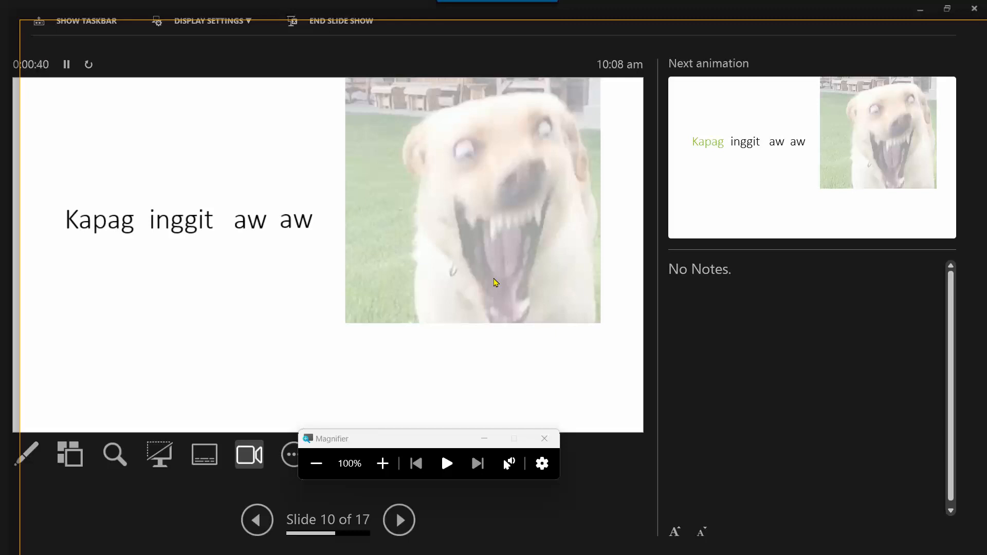
Replay the four green color changes forward and back, then end the slide show.
left_click(496, 282)
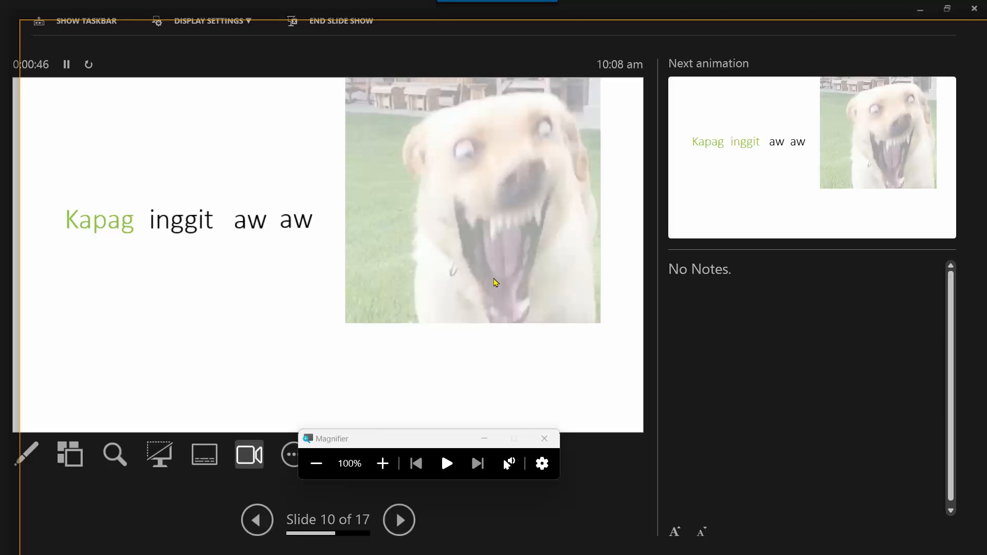
key("Left")
key("Right")
key("Left")
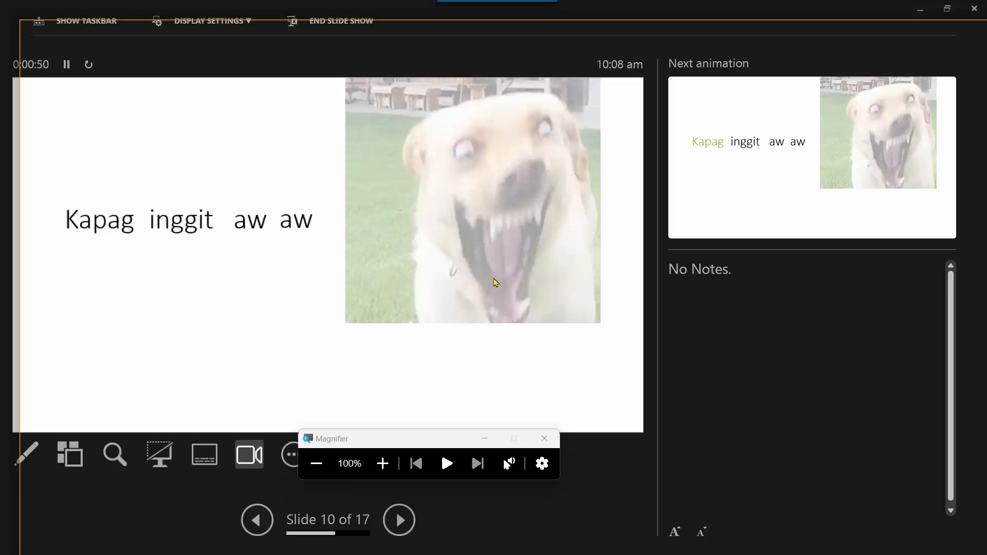
key("Right")
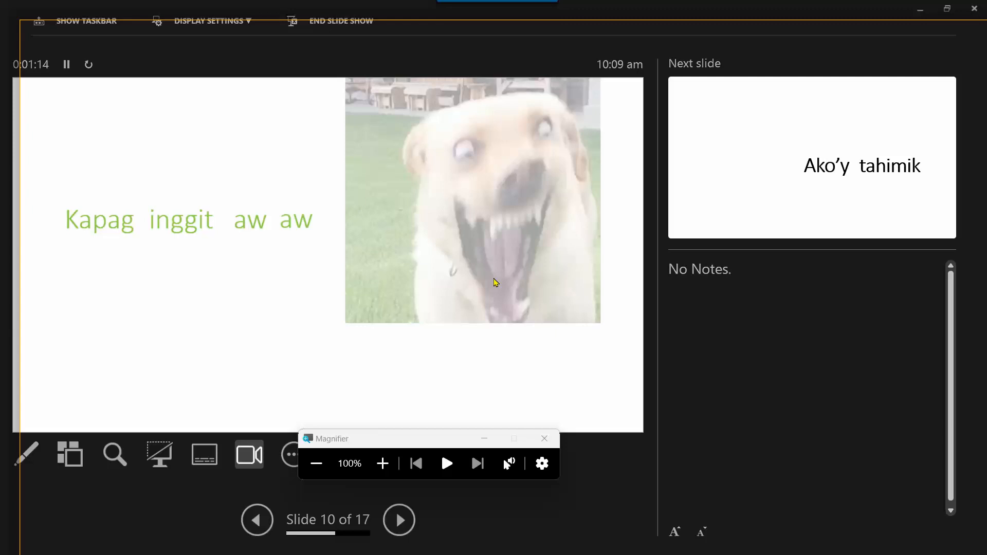
key("Escape")
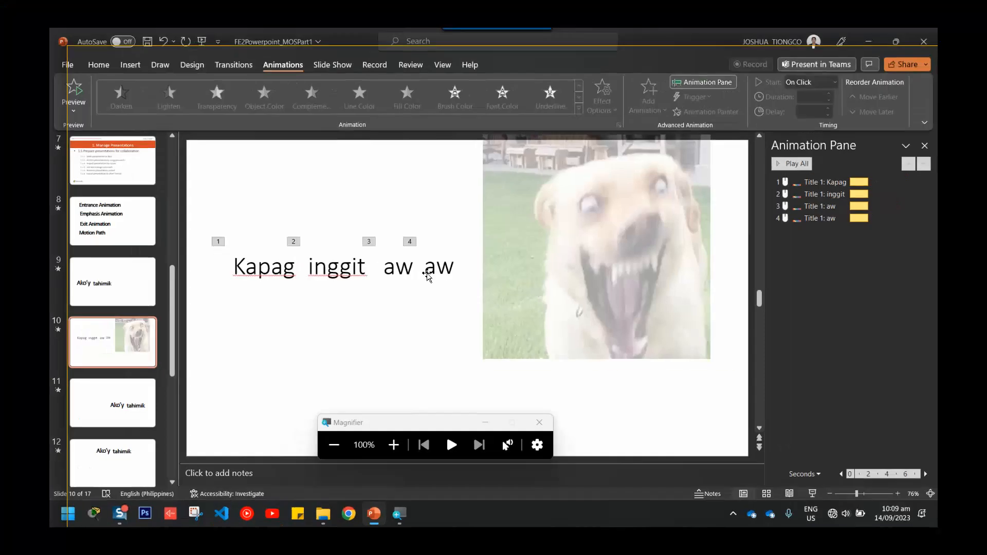
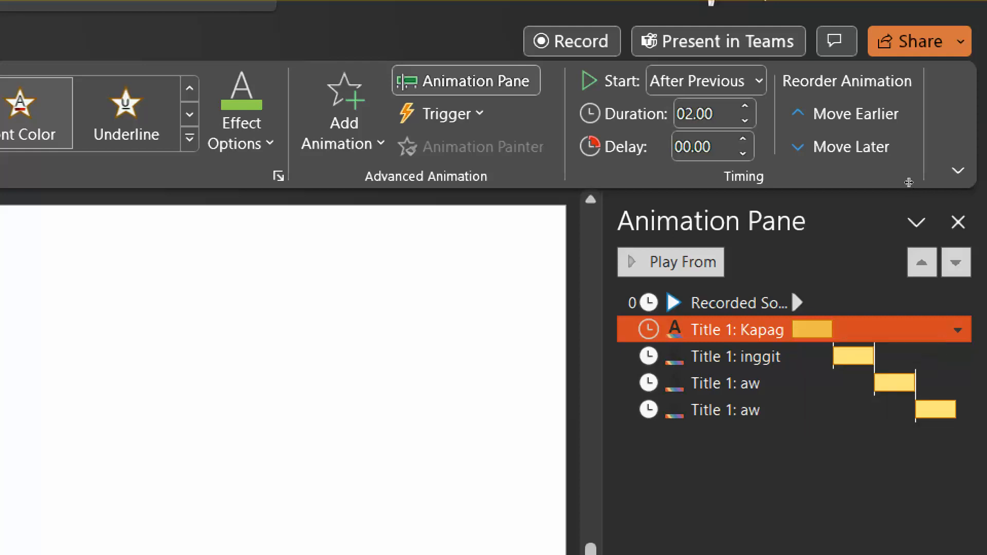
Shorten the Kapag colour change to 1 second and the inggit one to 0.1 second.
left_click_drag(832, 329, 812, 329)
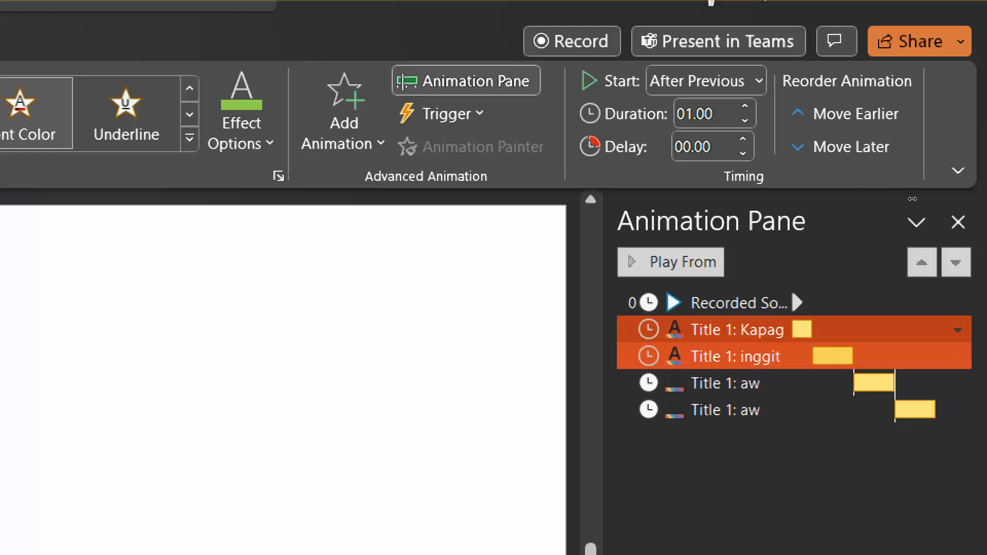
left_click(835, 356)
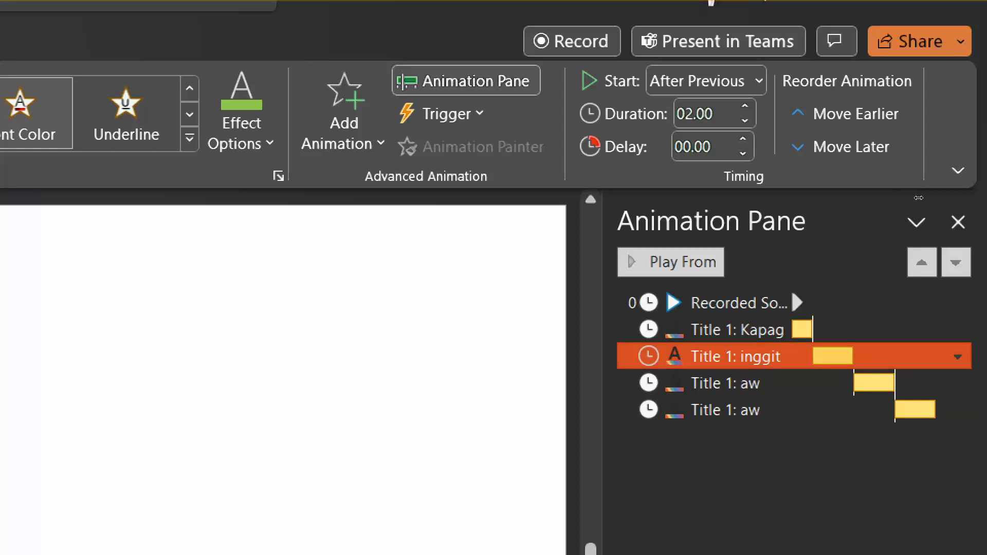
left_click_drag(853, 356, 818, 356)
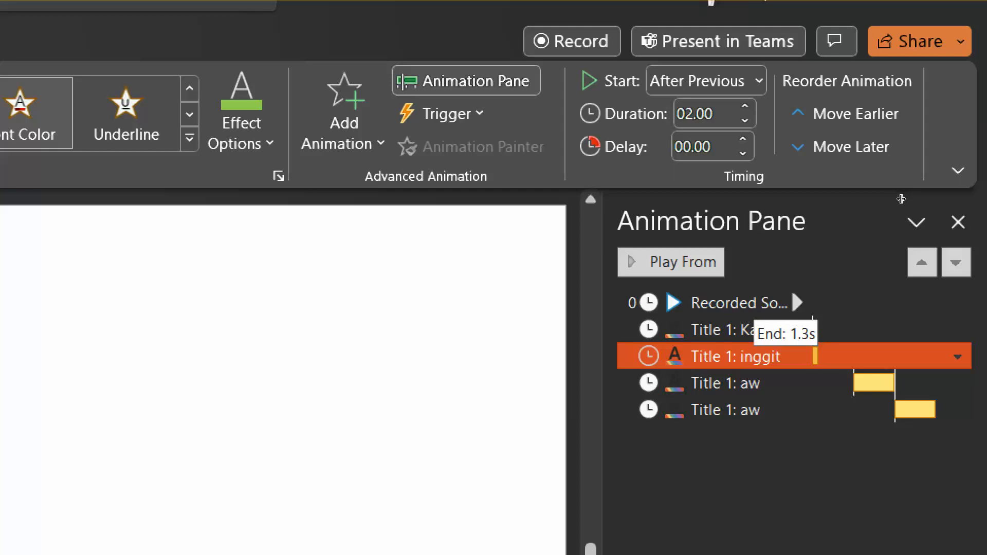
left_click_drag(818, 357, 813, 356)
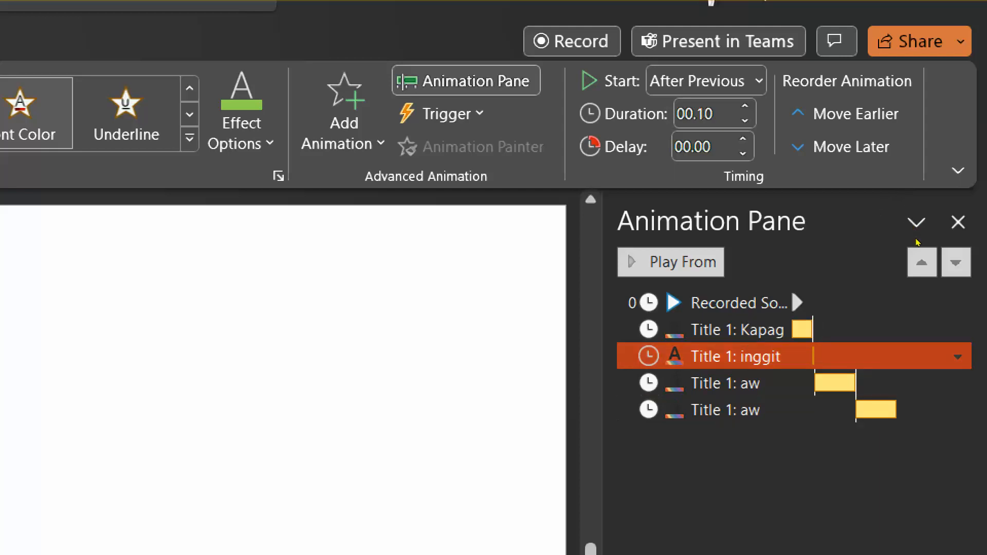
left_click(892, 256)
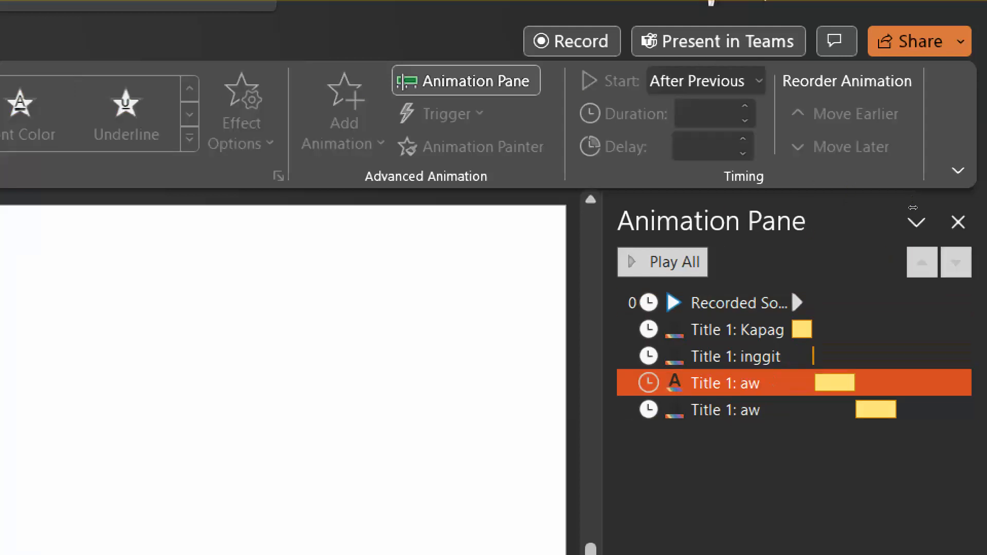
left_click(834, 383)
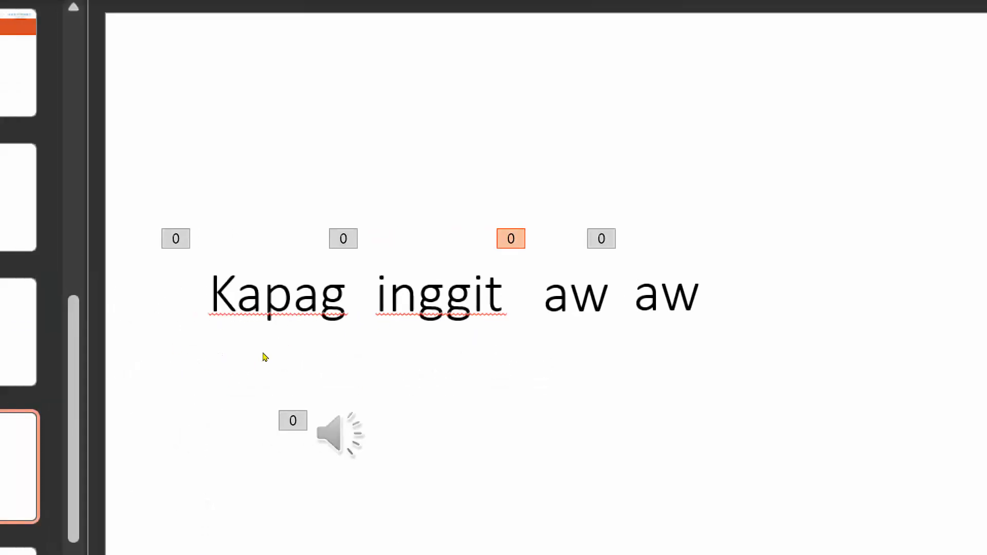
Listen to the recorded sound, then give the first aw animation a 0.30 second delay.
left_click(339, 435)
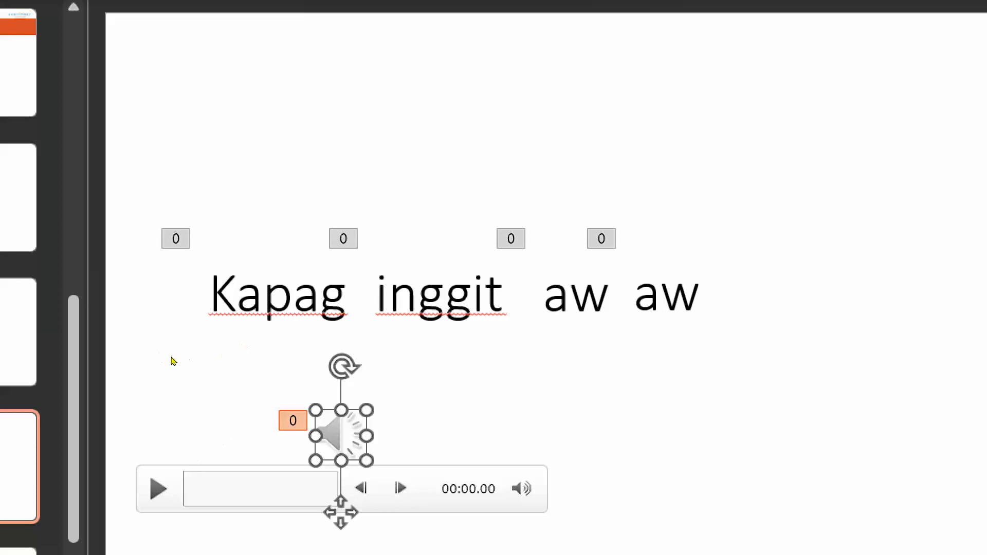
left_click(158, 488)
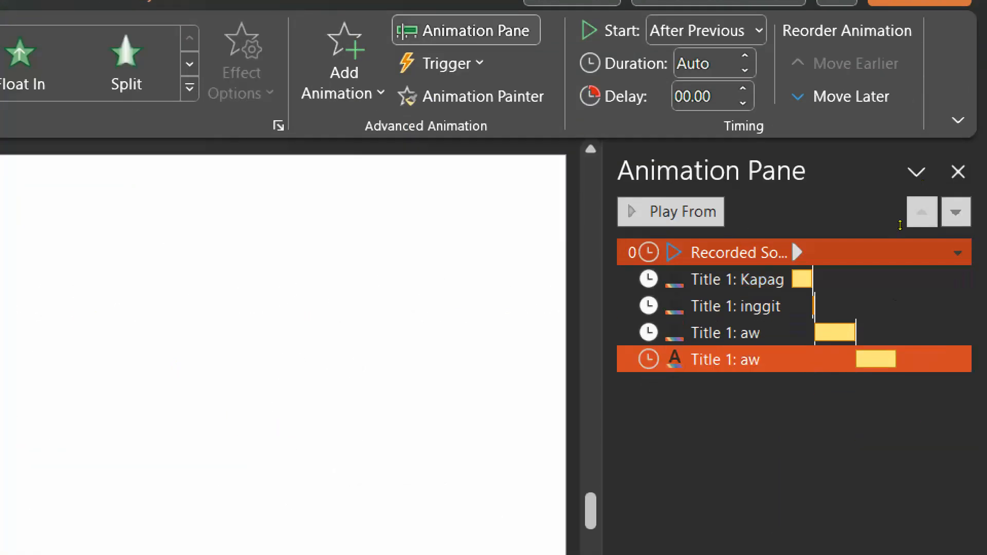
left_click(836, 333)
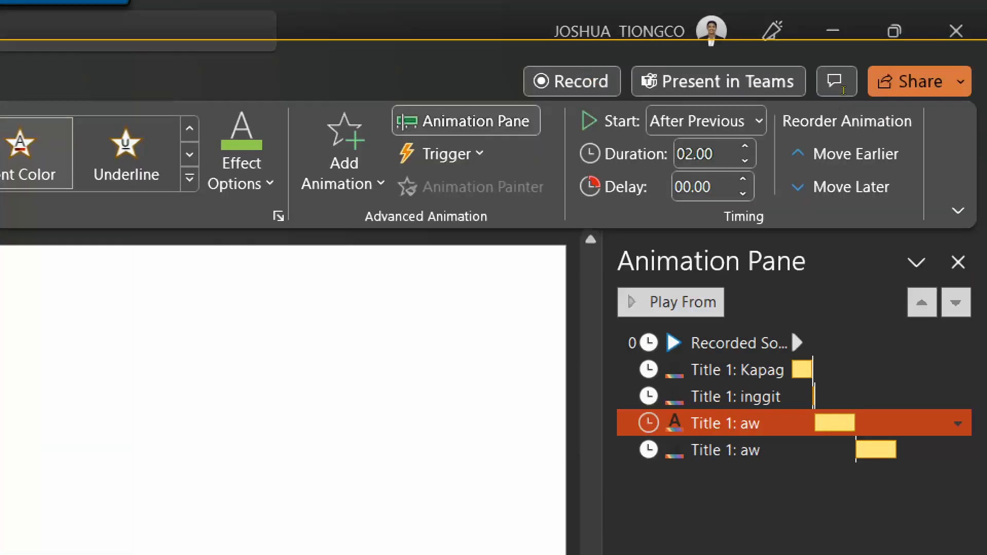
left_click(700, 95)
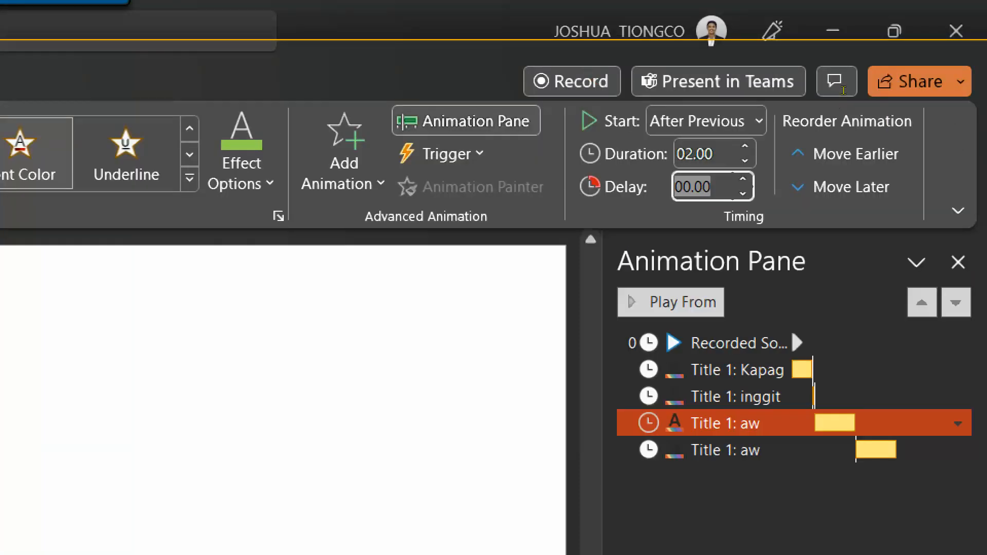
key("BackSpace")
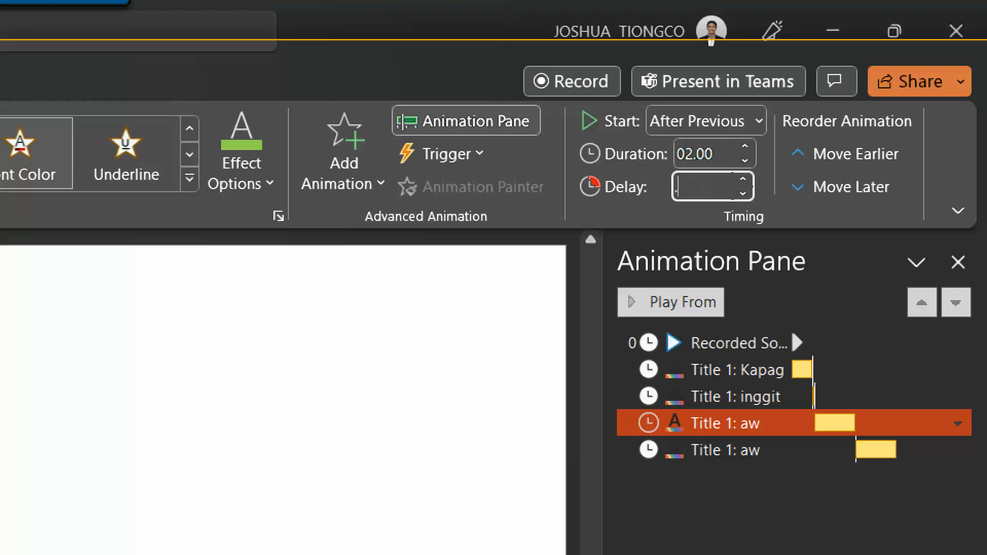
type("30")
key("Return")
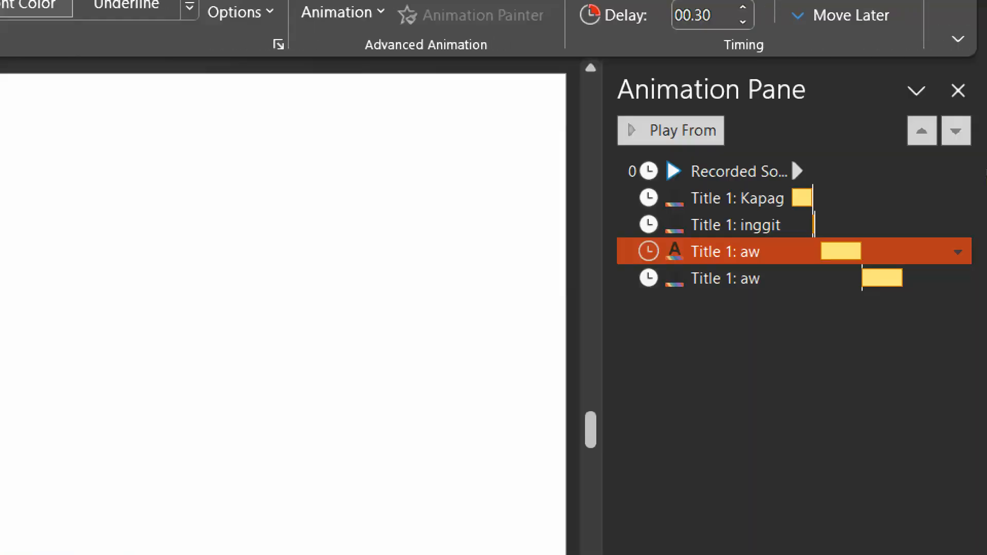
Replay the recorded sound, pausing and resuming, to check the aw timing.
left_click(915, 198, "ctrl")
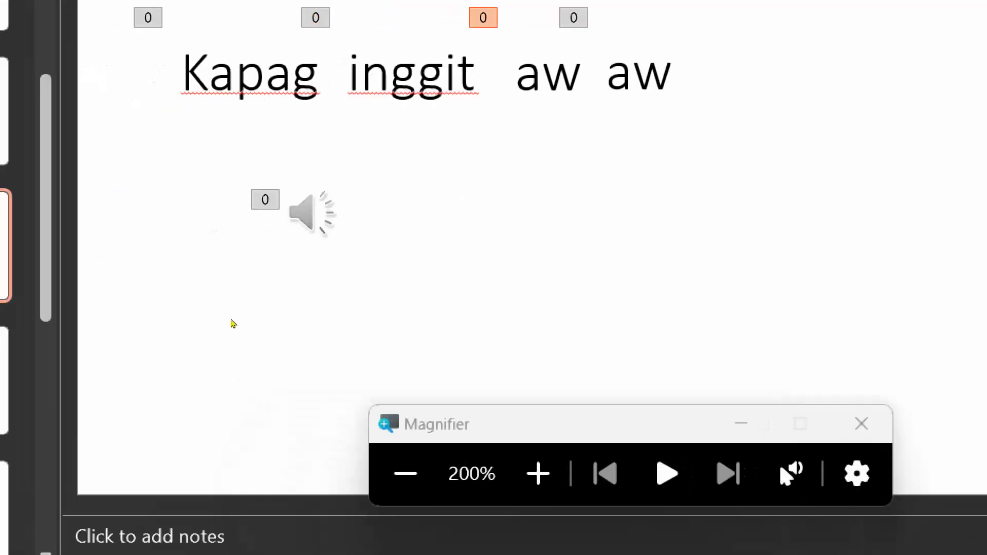
left_click(278, 332)
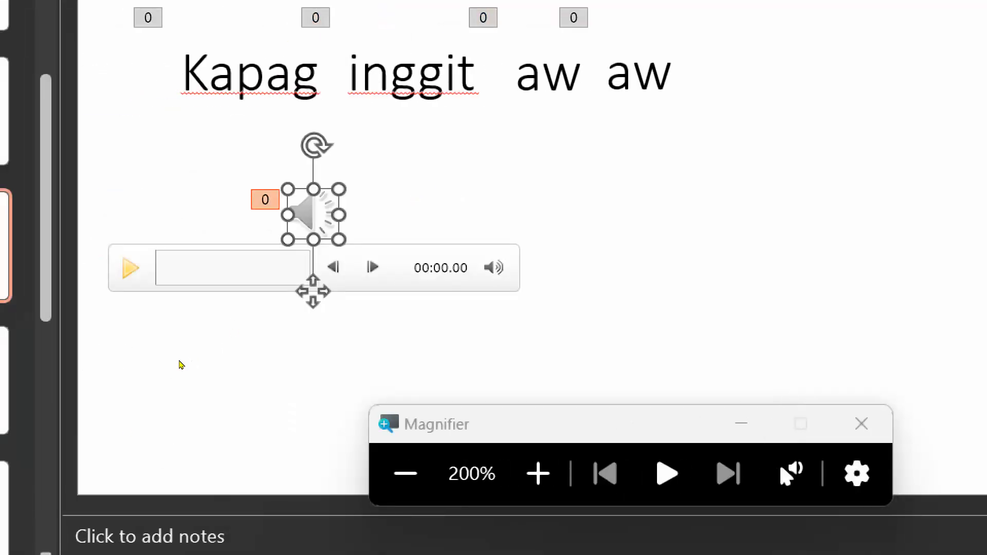
left_click(131, 268)
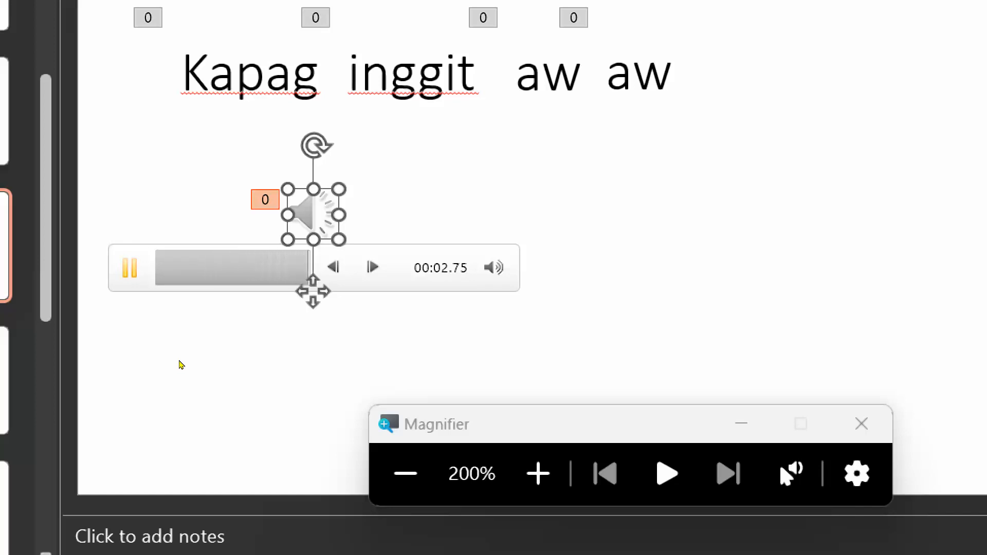
left_click(131, 268)
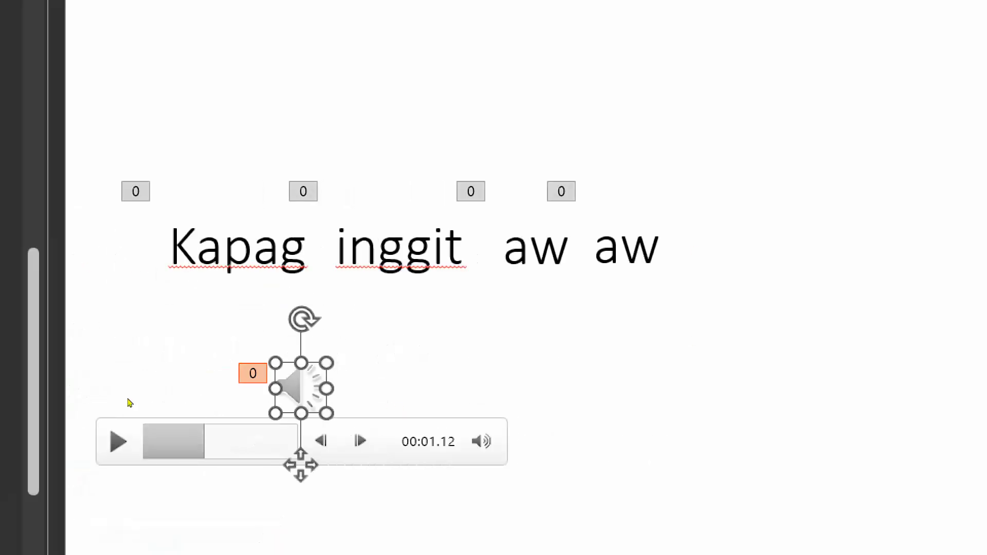
left_click(179, 370)
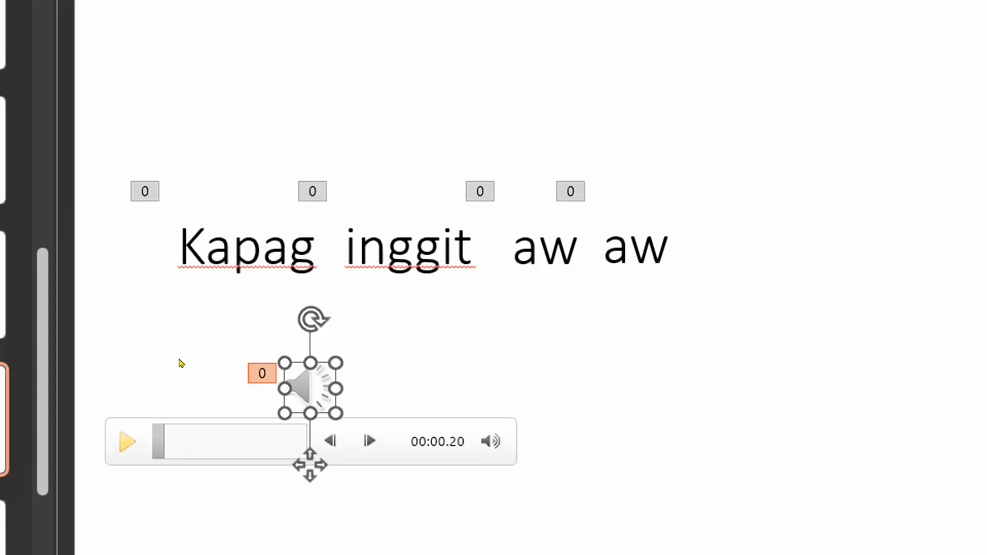
left_click(180, 362)
Set both aw Font Color animations to a 1 second duration each.
left_click(179, 362)
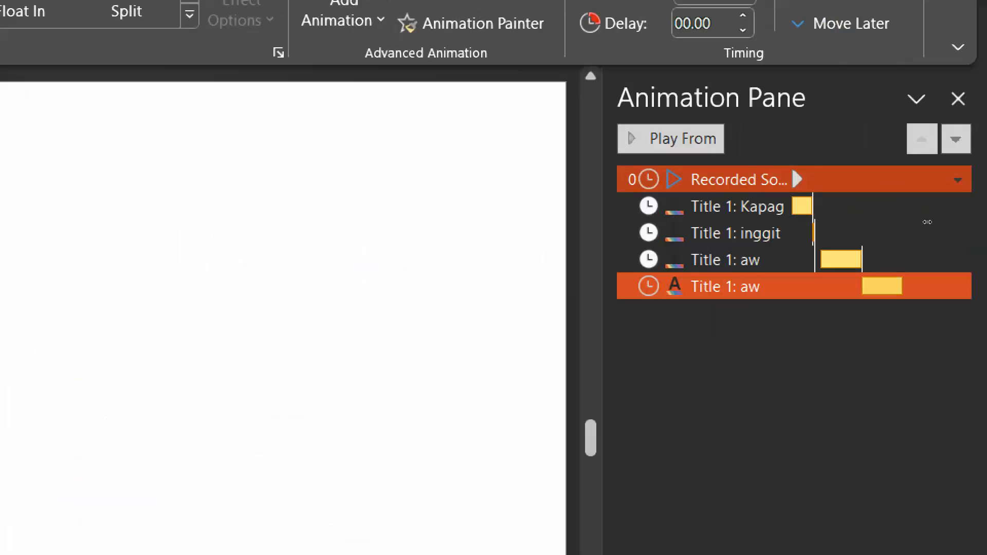
left_click(856, 260)
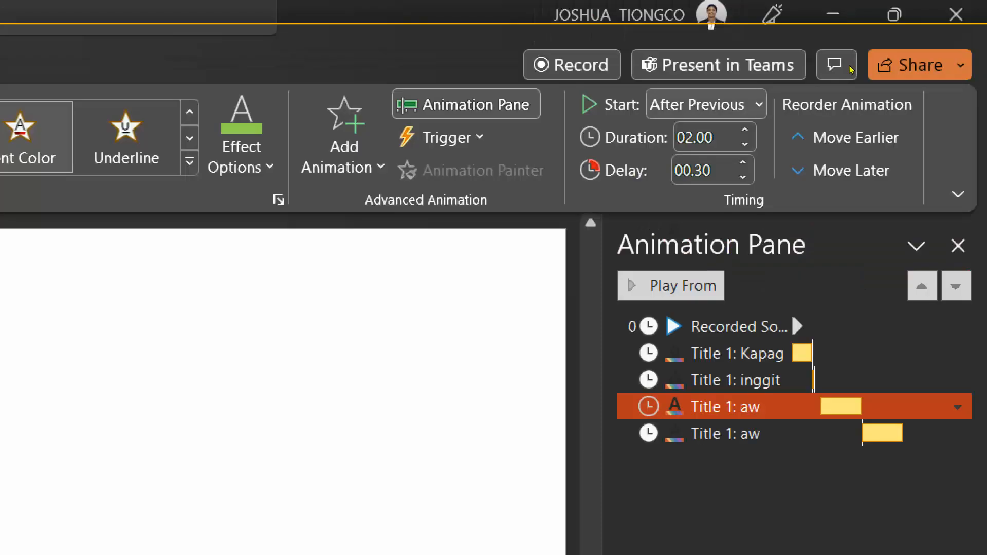
left_click(699, 145)
type("1")
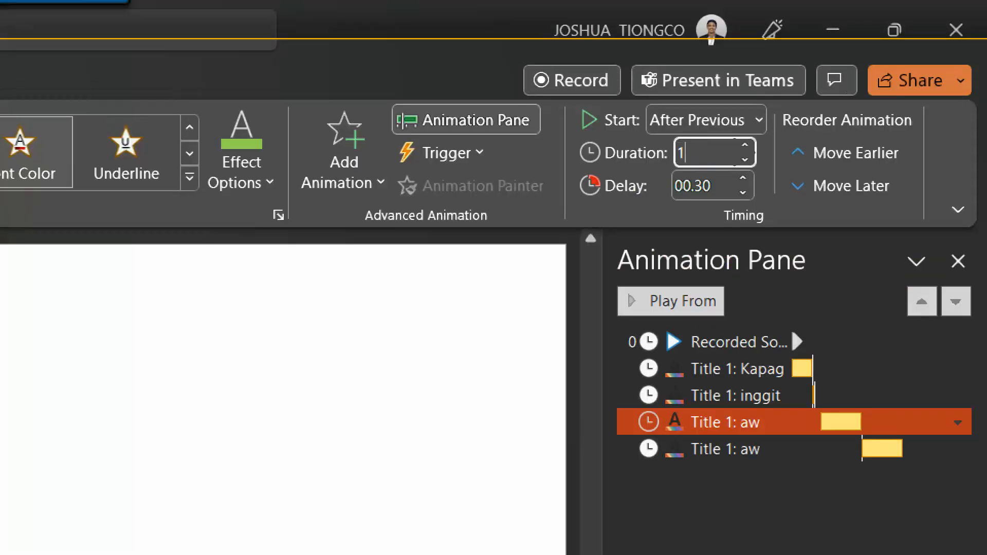
key("Return")
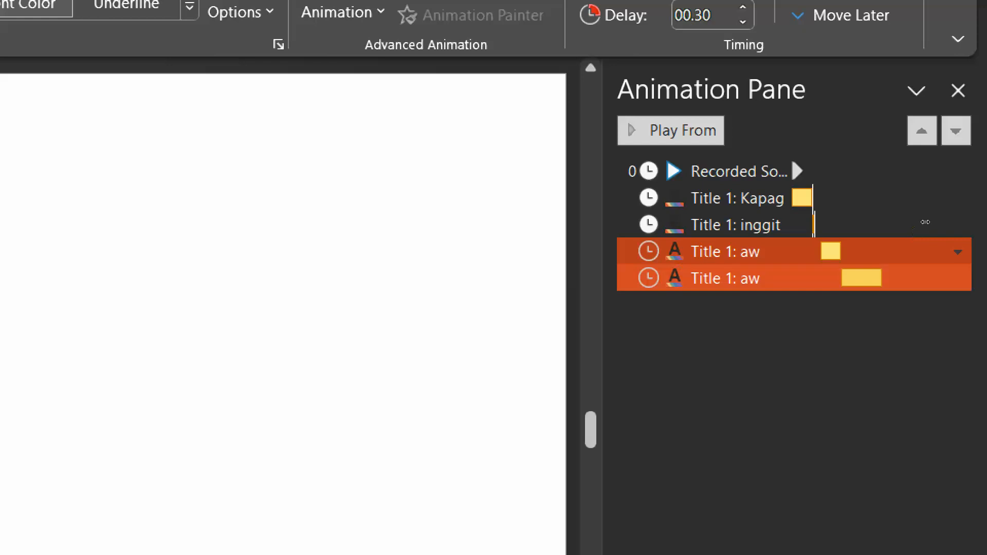
left_click(862, 278)
left_click(711, 155)
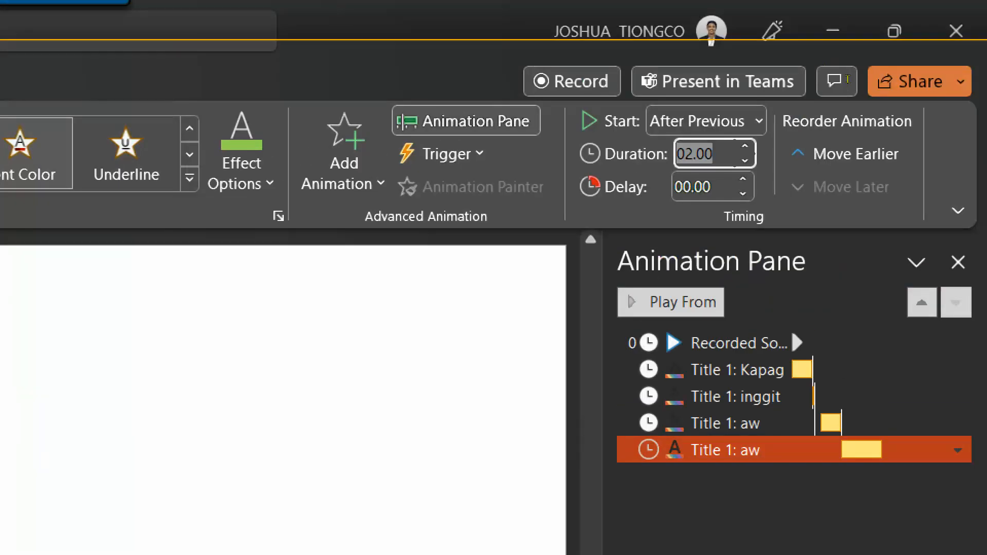
type("1")
key("Return")
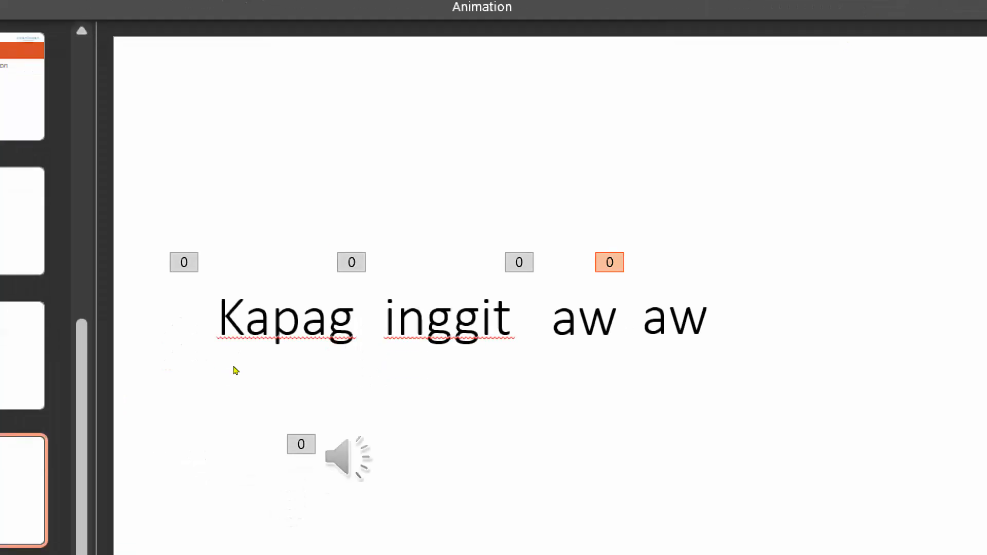
left_click(346, 455)
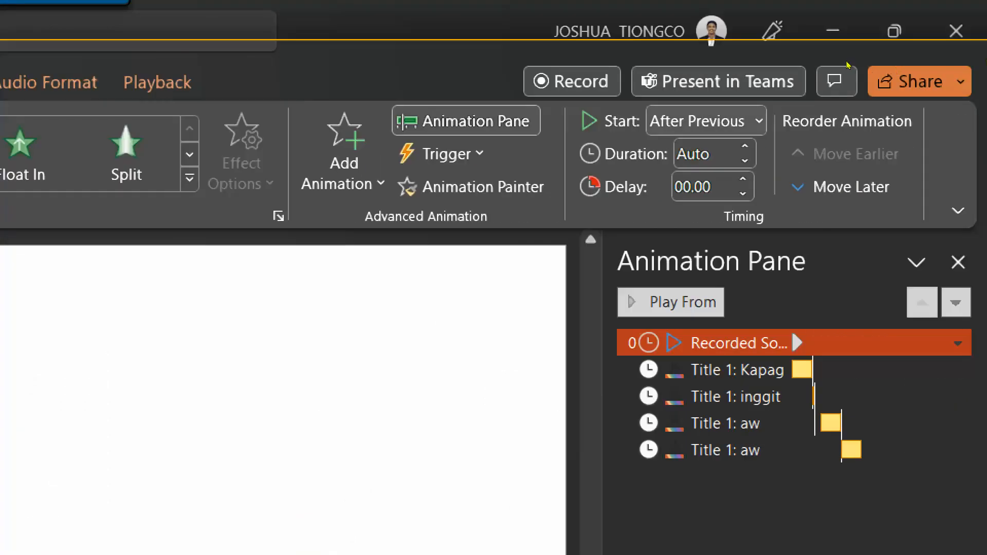
Try With Previous for the recorded sound, then set it back to After Previous.
left_click(707, 122)
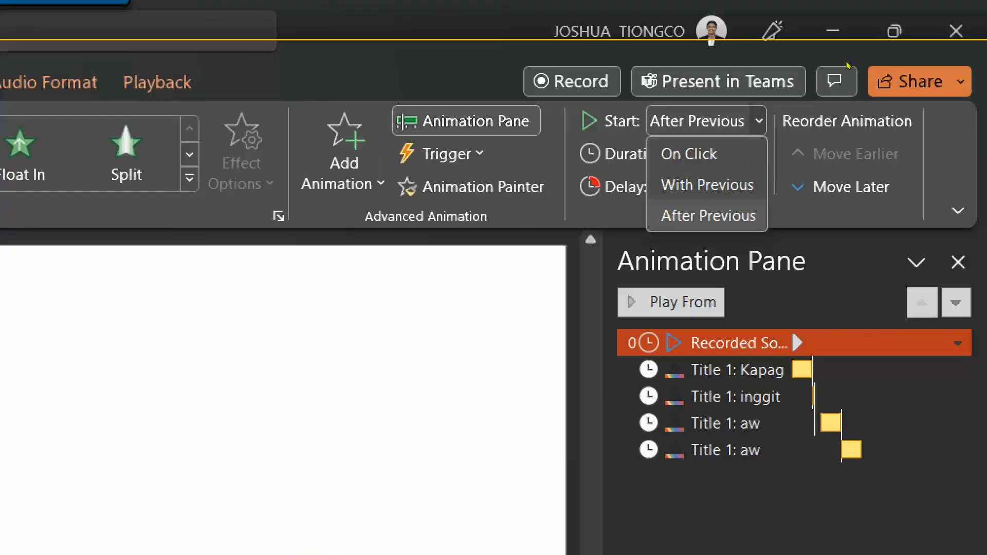
key("Down")
key("Down")
key("Return")
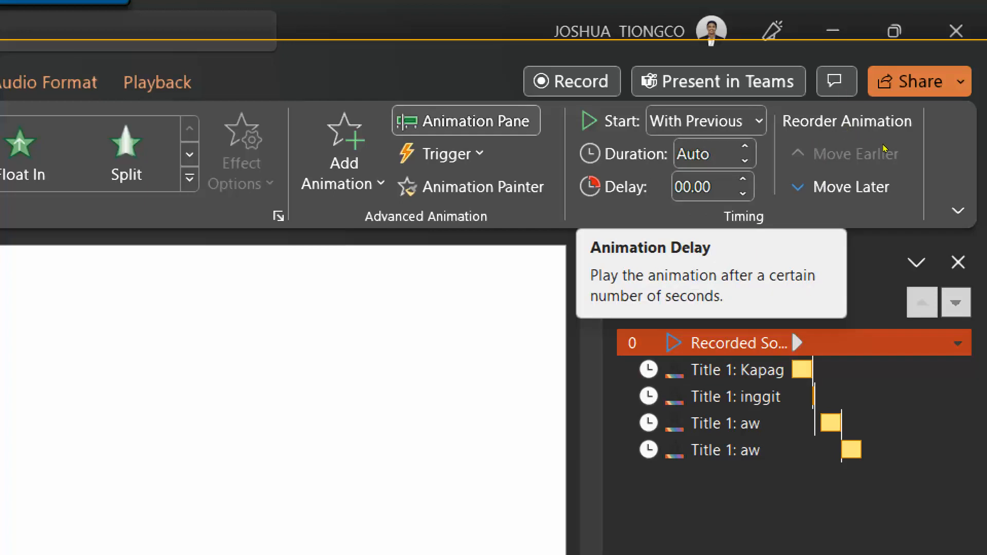
key("alt+Down")
key("Down")
key("Return")
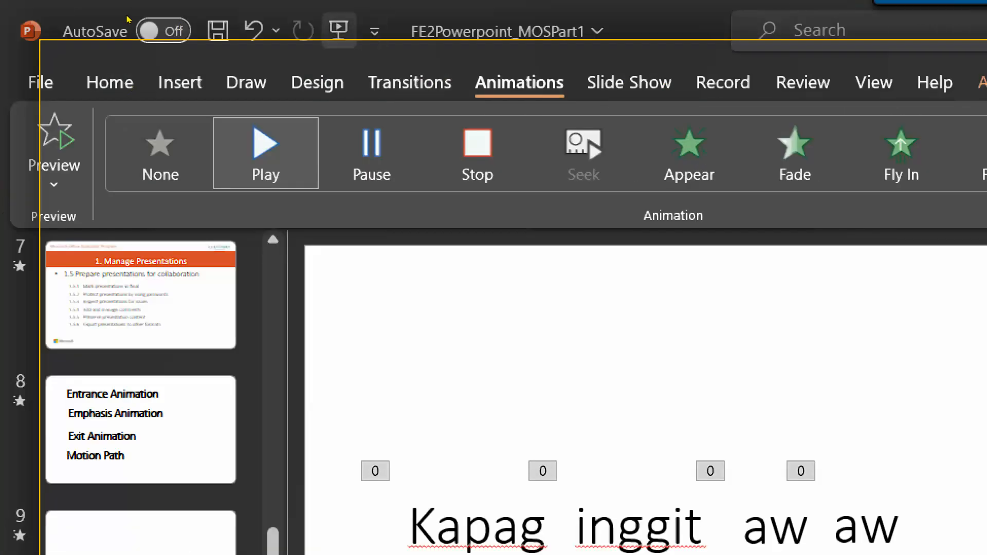
Save the presentation and bring slide 10 into view.
left_click(218, 30)
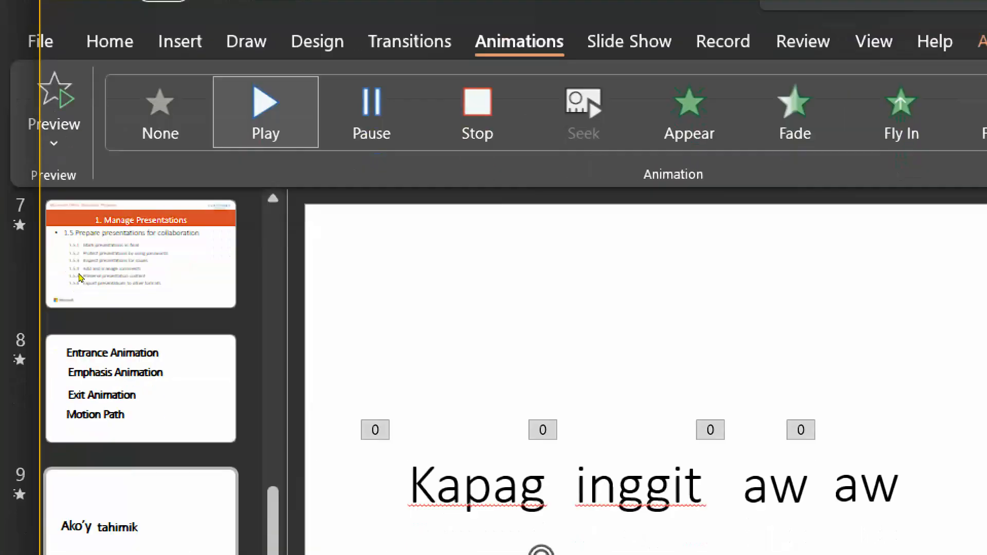
left_click(75, 365)
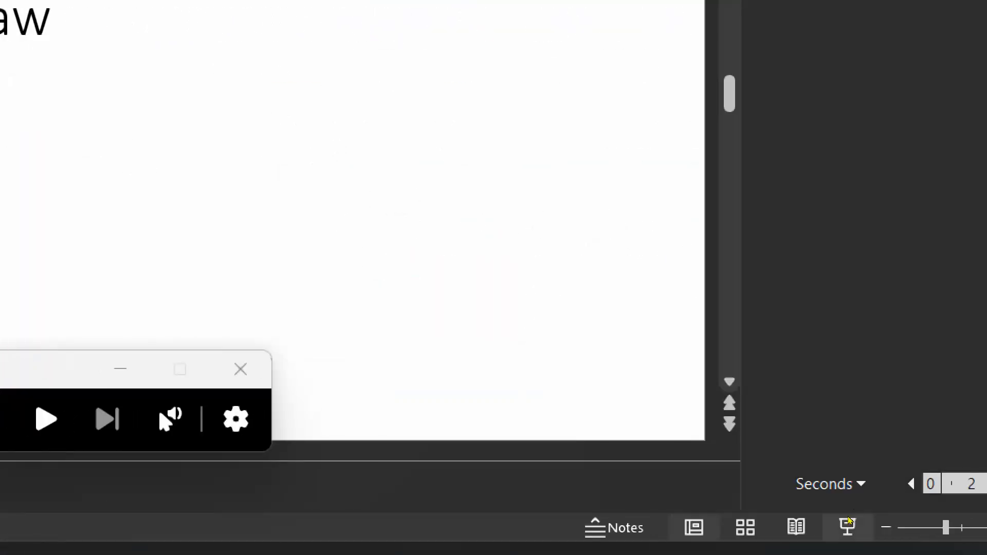
left_click(325, 463)
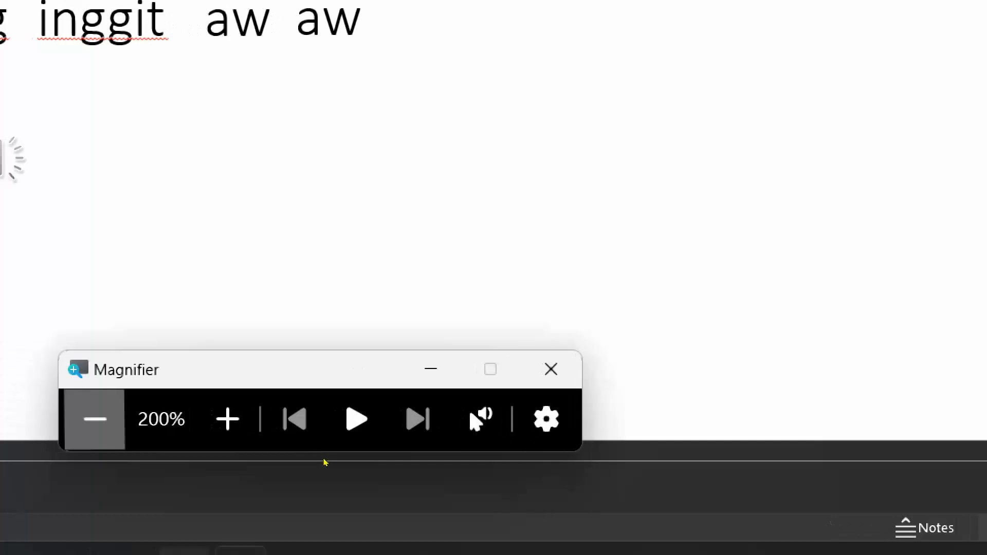
left_click(325, 463)
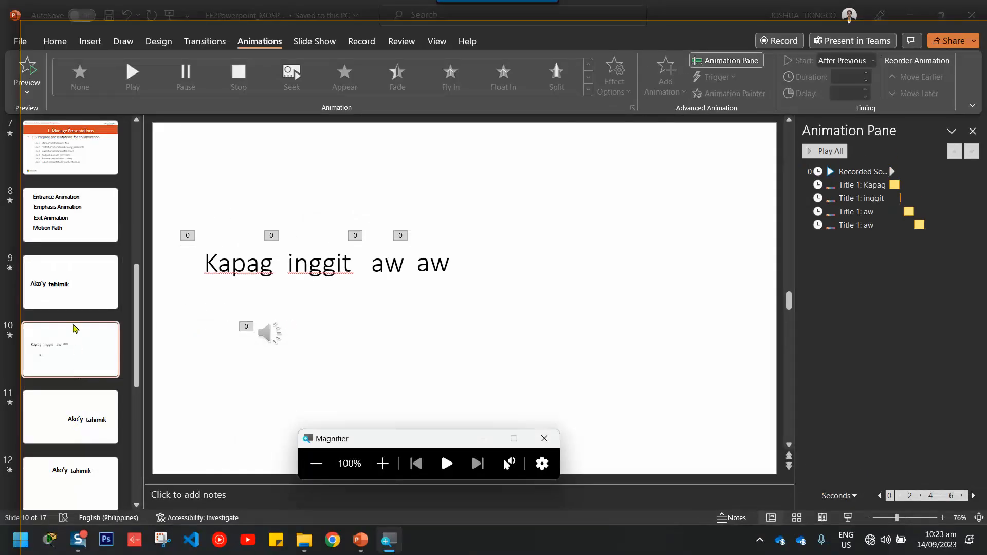
Start the slide show from slide 9 and play the Ako'y tahimik animation.
left_click(74, 294)
left_click(72, 294)
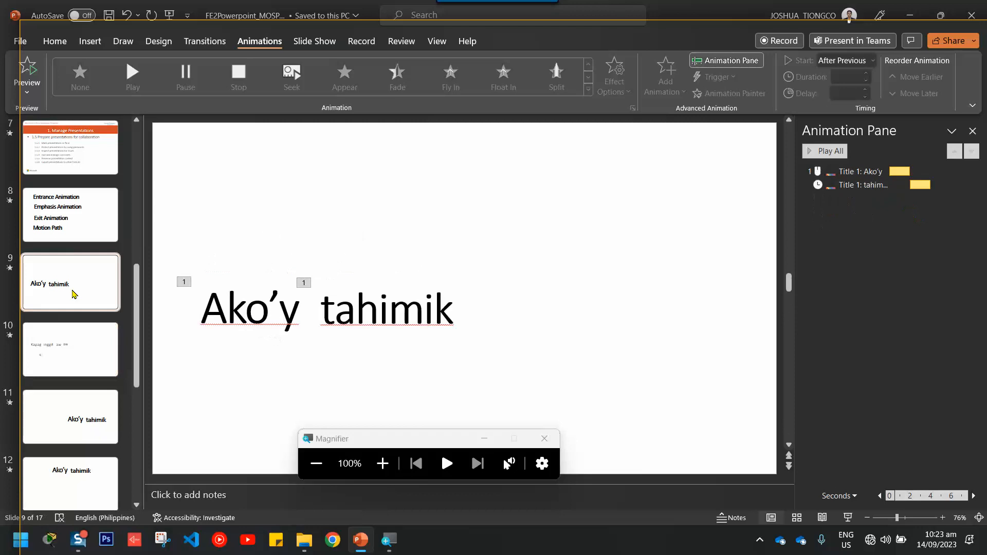
left_click(847, 518)
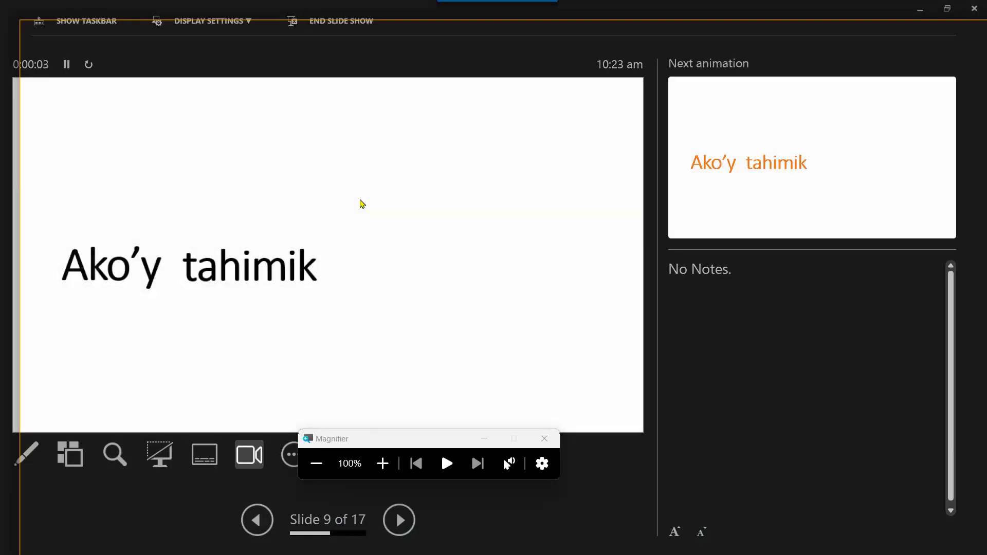
left_click(362, 204)
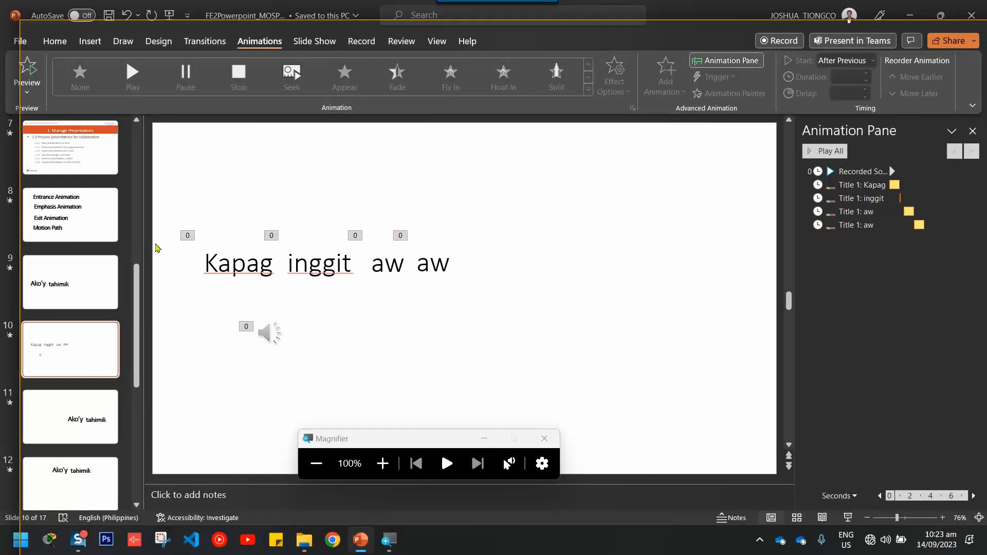
Change the first aw animation's duration to 00.50 seconds.
left_click(355, 236)
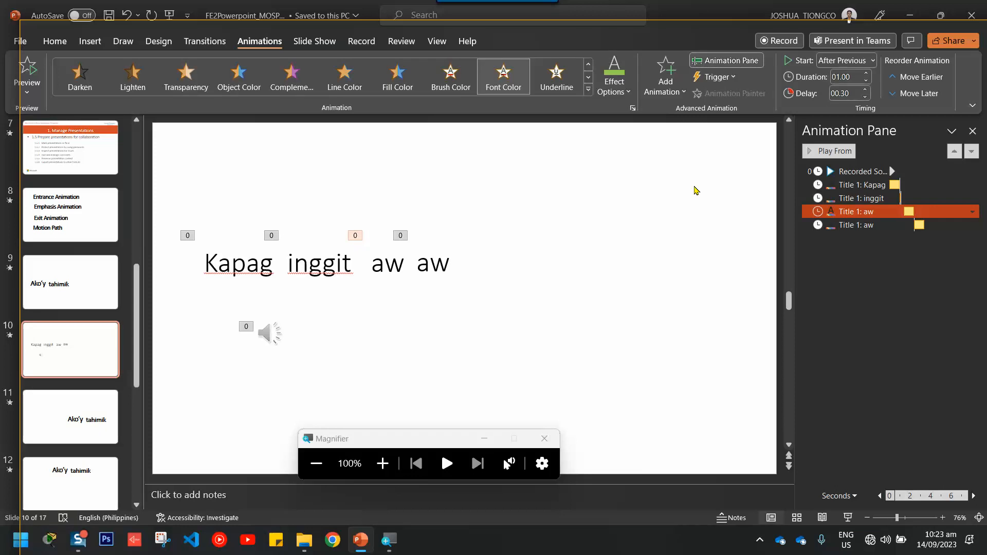
left_click(908, 225, "ctrl")
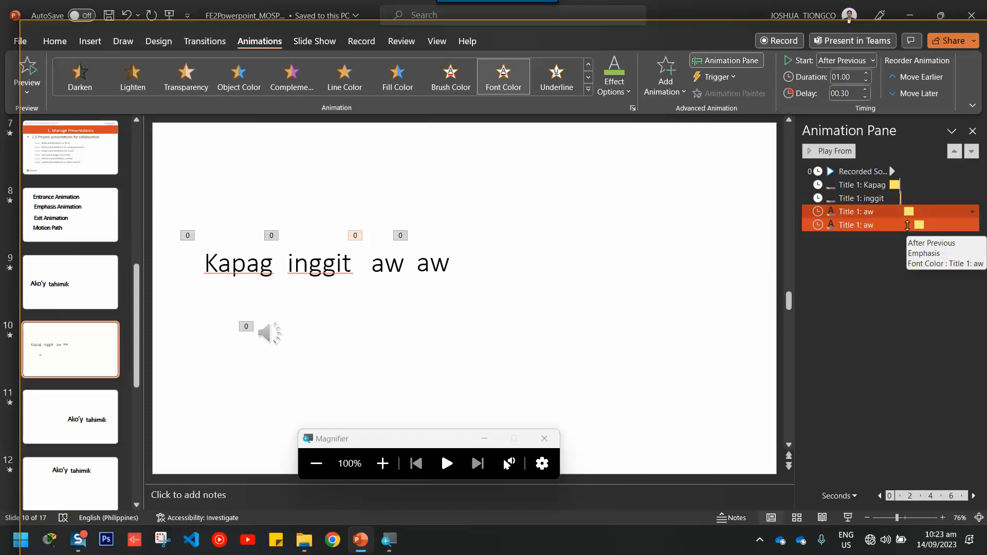
left_click(908, 212)
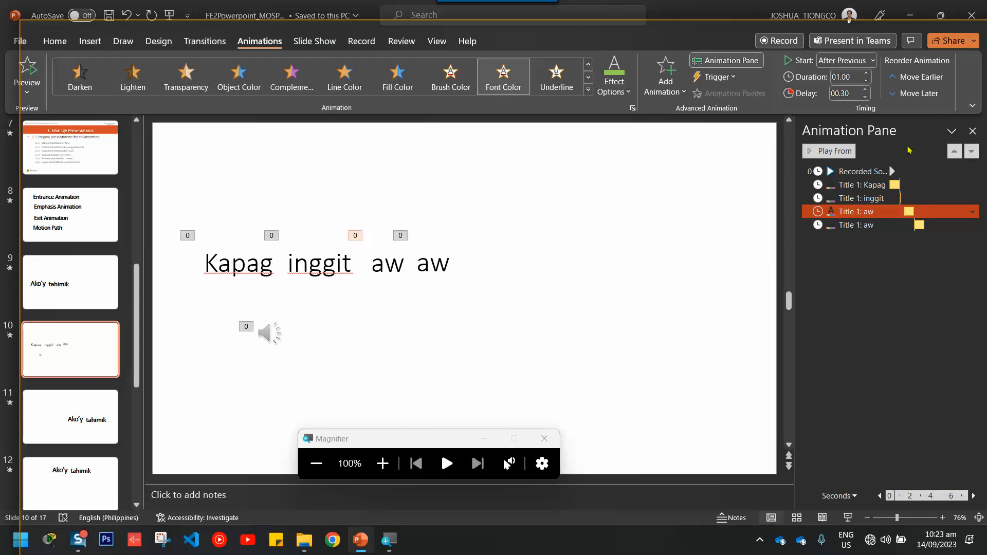
triple_click(859, 80)
key("BackSpace")
type("5")
key("Return")
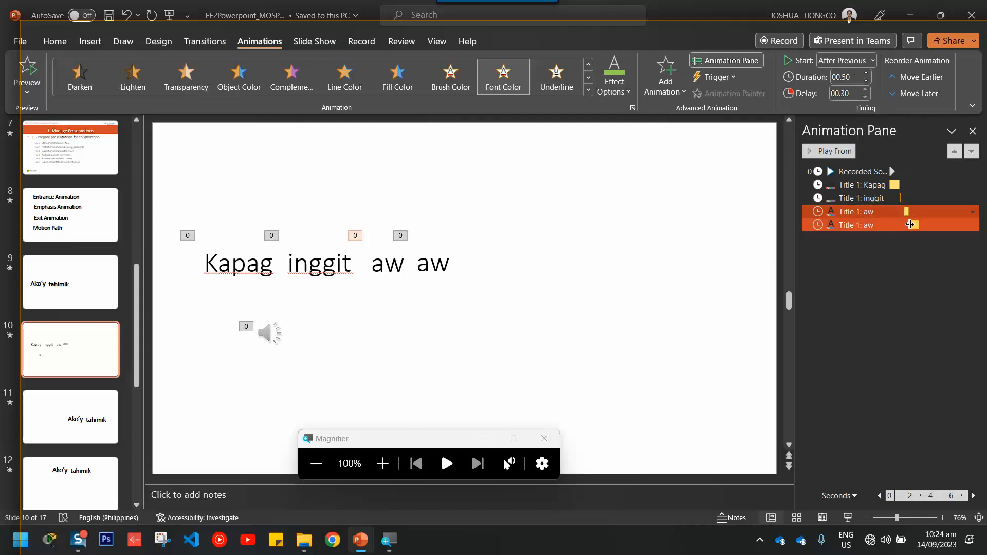
Give the last aw animation a 00.50 second duration too, then deselect.
left_click(910, 224)
triple_click(850, 81)
key("BackSpace")
type("5")
key("Return")
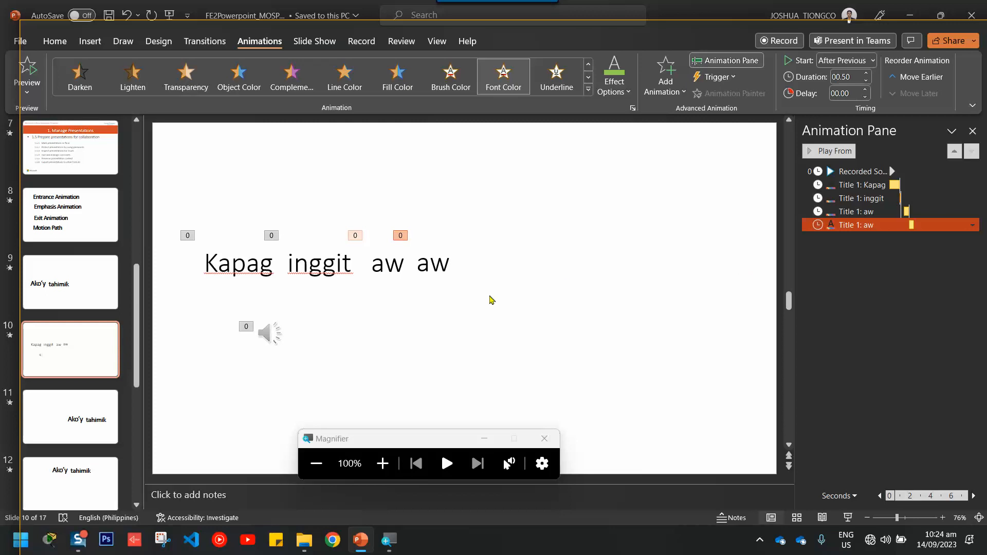
left_click(493, 300)
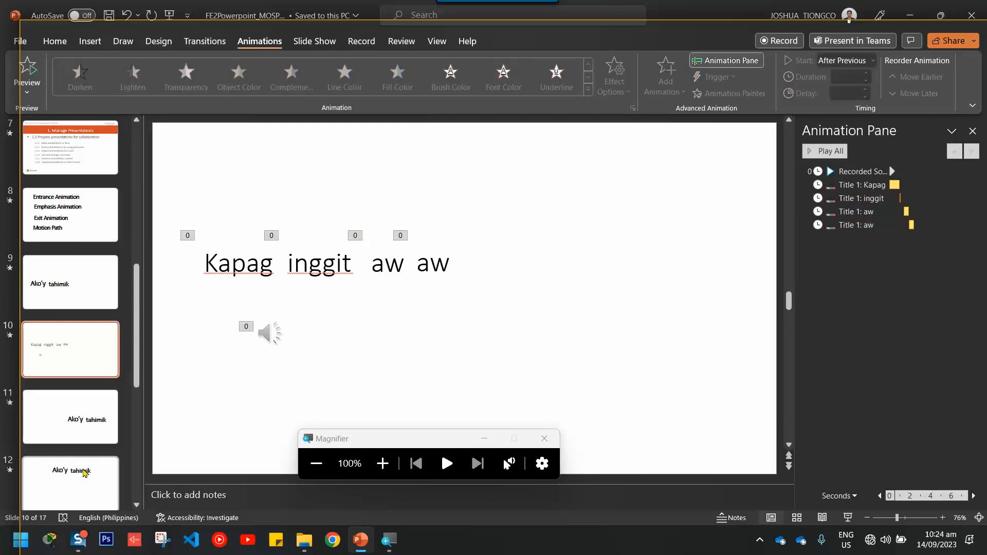
Preview the show from slide 9 through slide 10's words turning green.
left_click(79, 296)
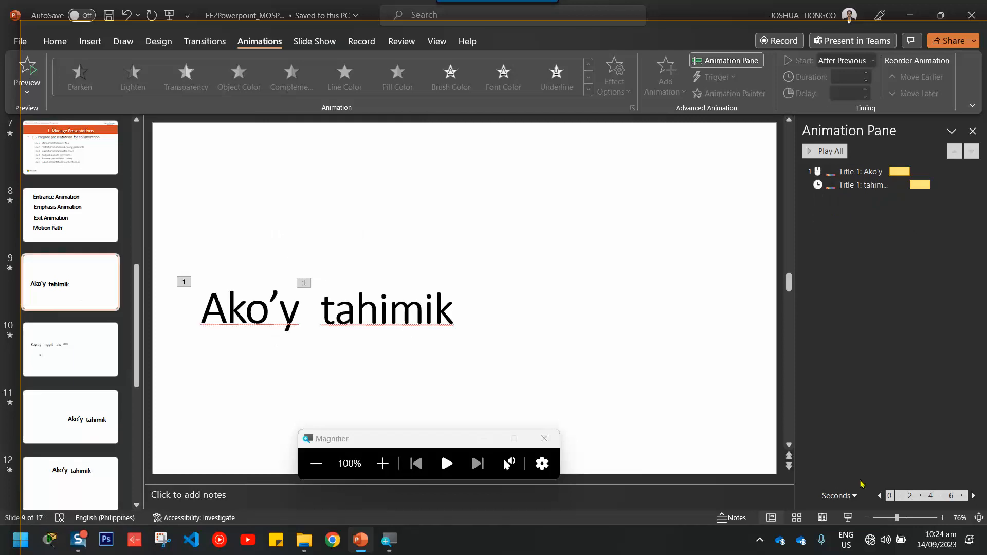
left_click(848, 518)
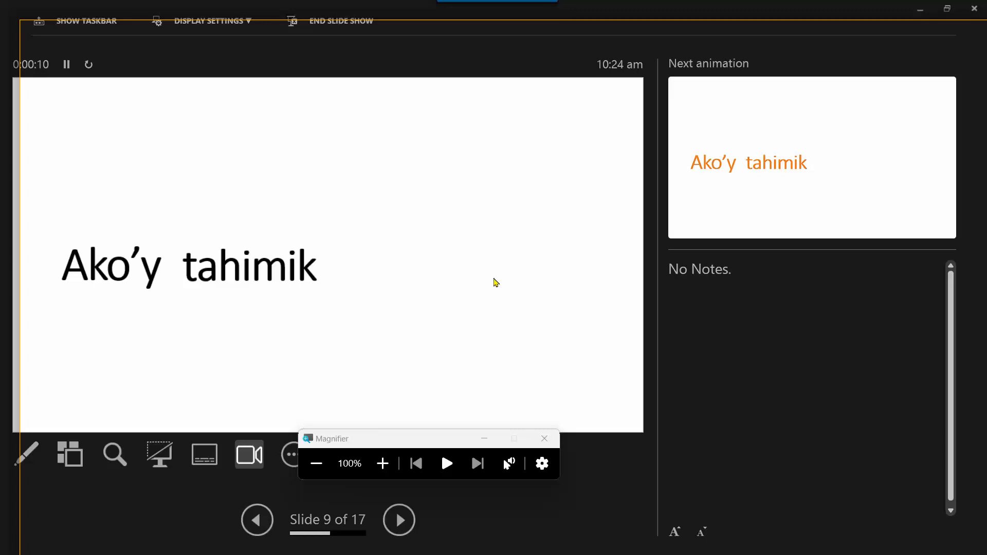
key("Right")
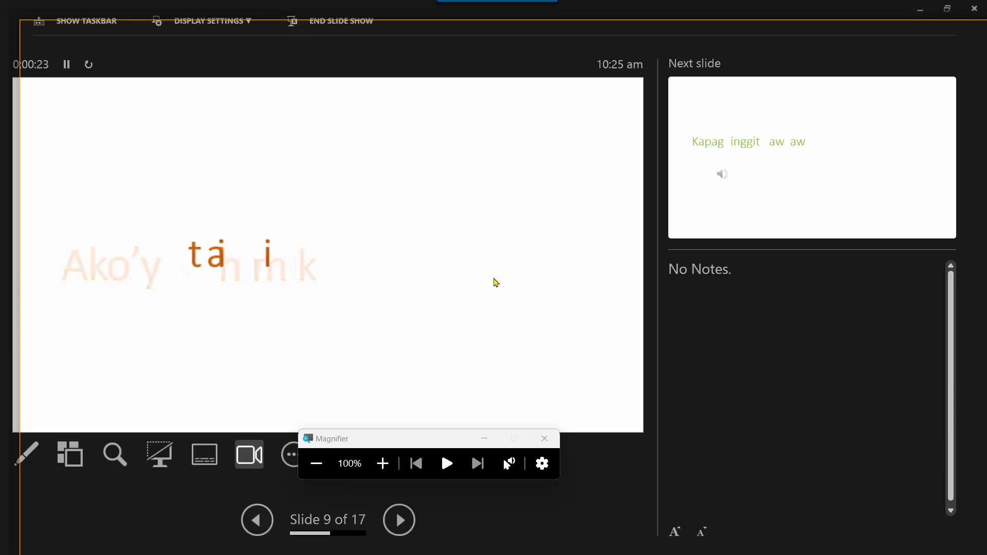
key("Right")
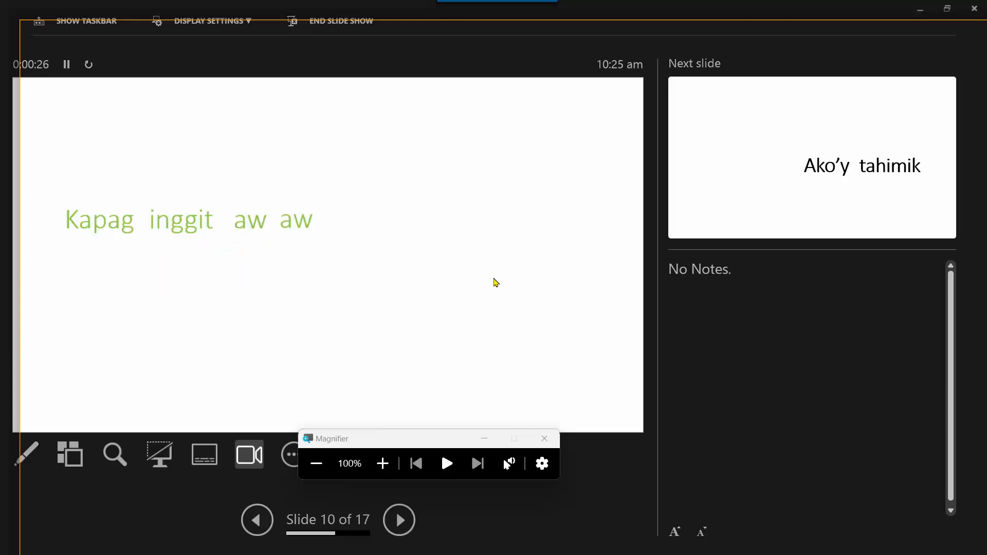
key("Left")
key("Right")
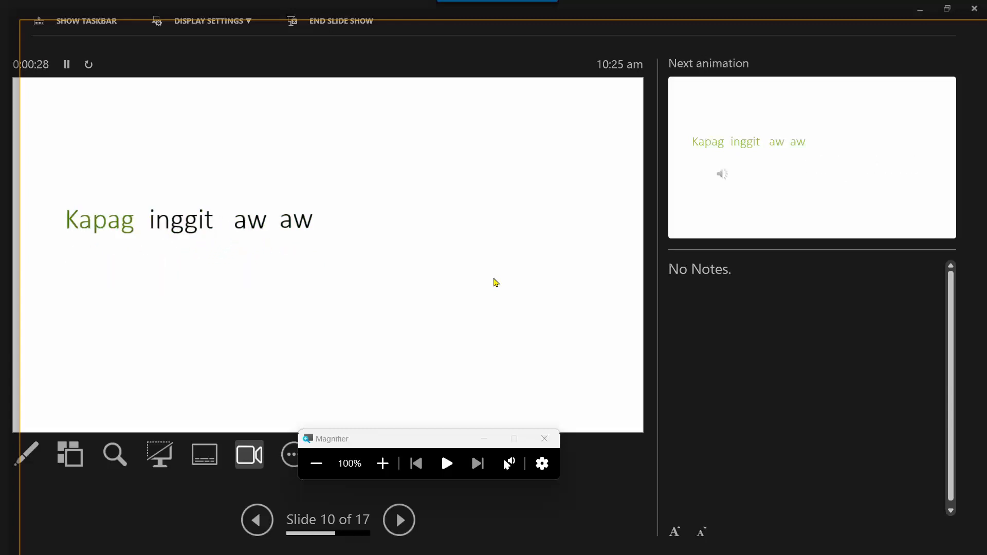